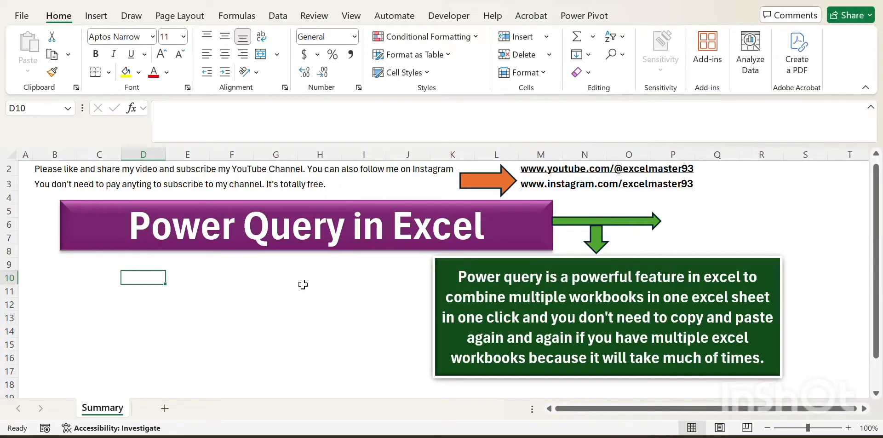
key(ctrl+Left)
key(Up)
key(ctrl+Up)
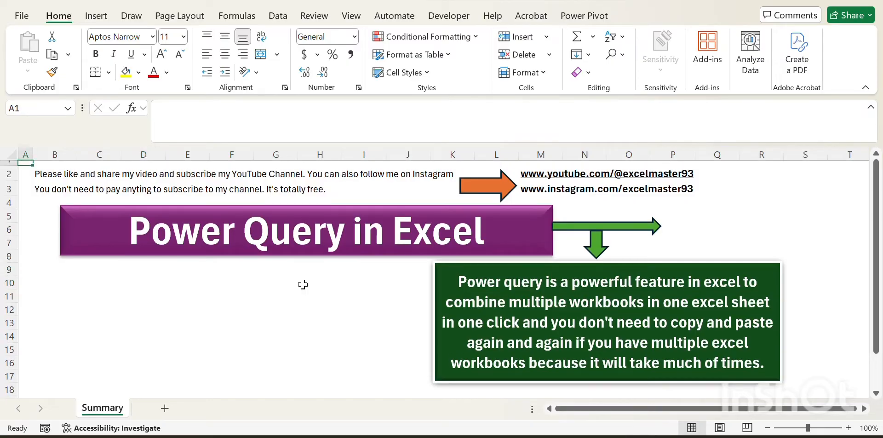
key(Down)
key(Up)
key(Down)
key(Up)
key(ctrl+Down)
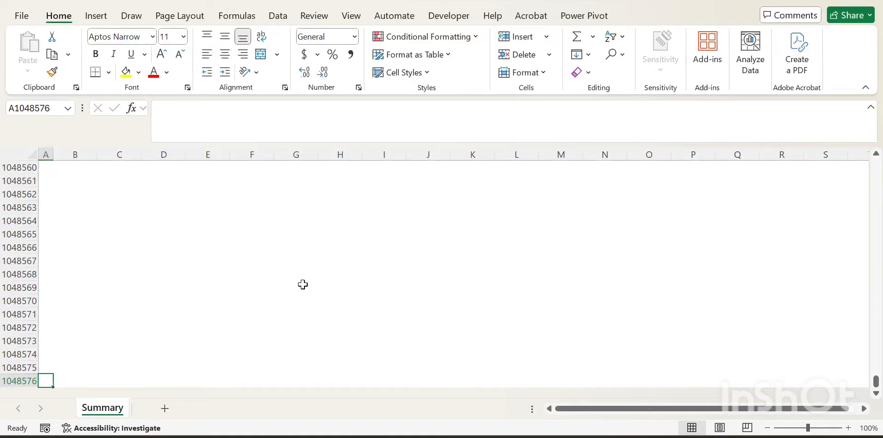
key(ctrl+Up)
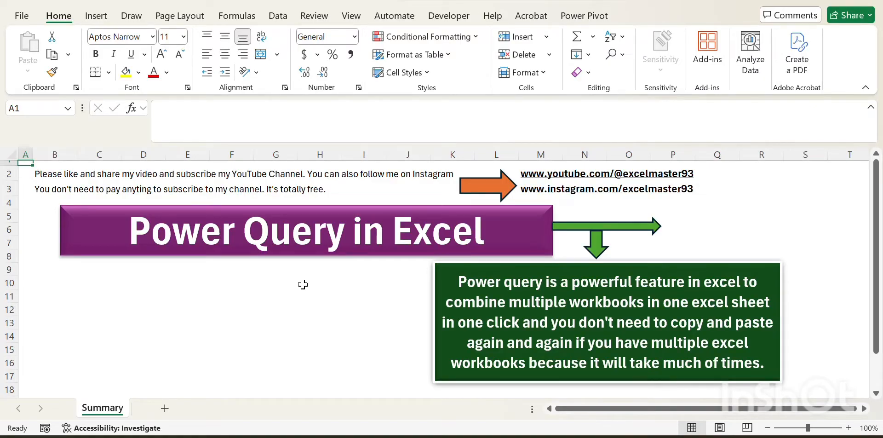
key(Right)
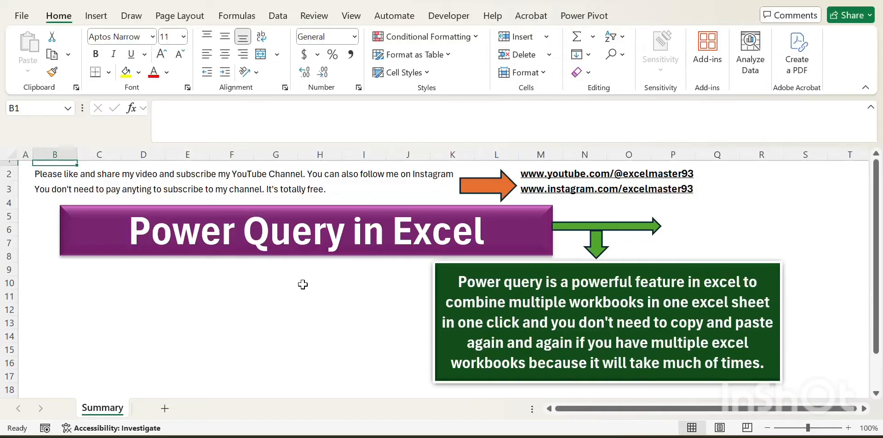
key(Right)
key(Right)
key(Left)
key(Left)
key(Left)
key(Right)
key(Left)
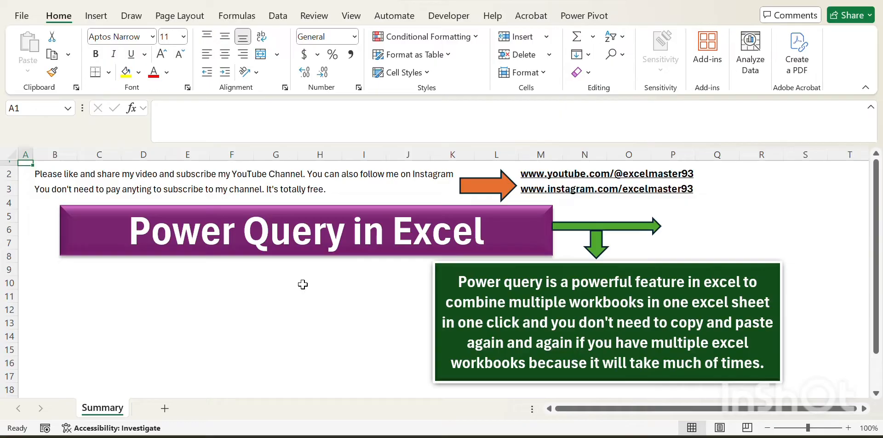
key(Down)
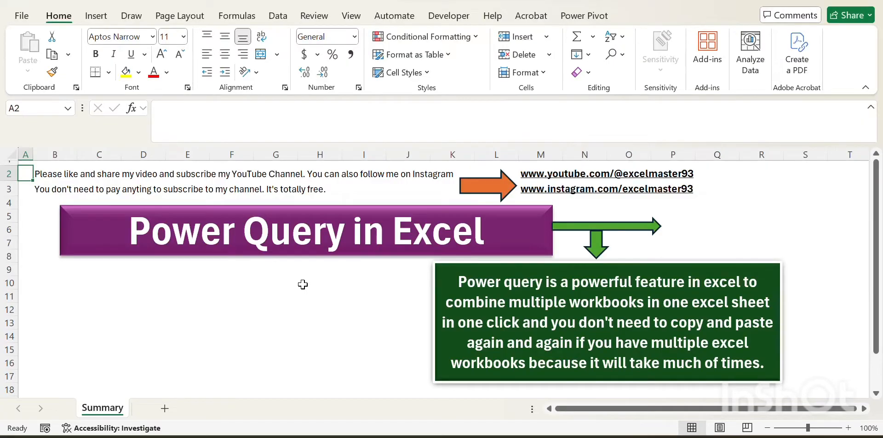
key(Down)
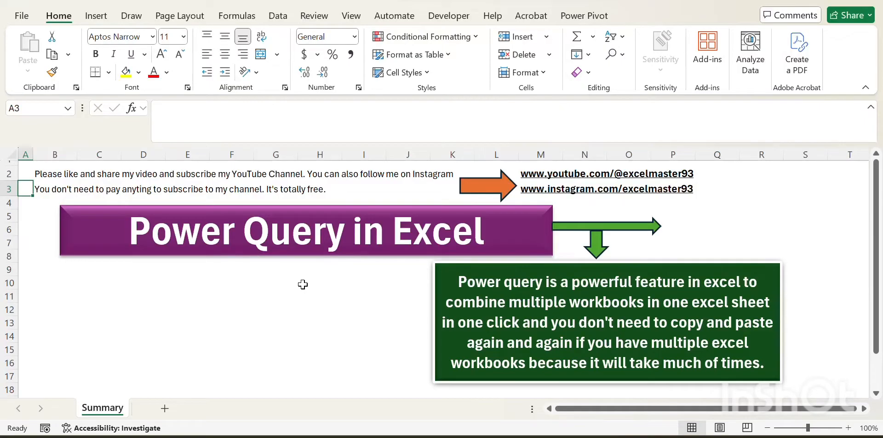
key(Up)
key(Up)
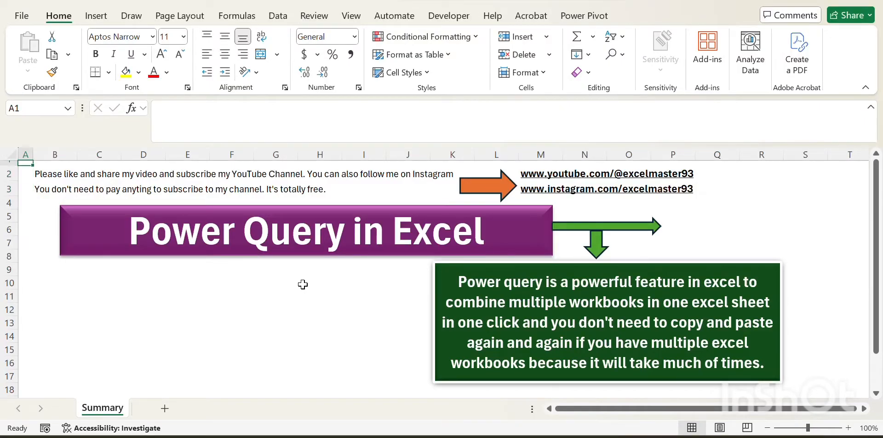
key(Down)
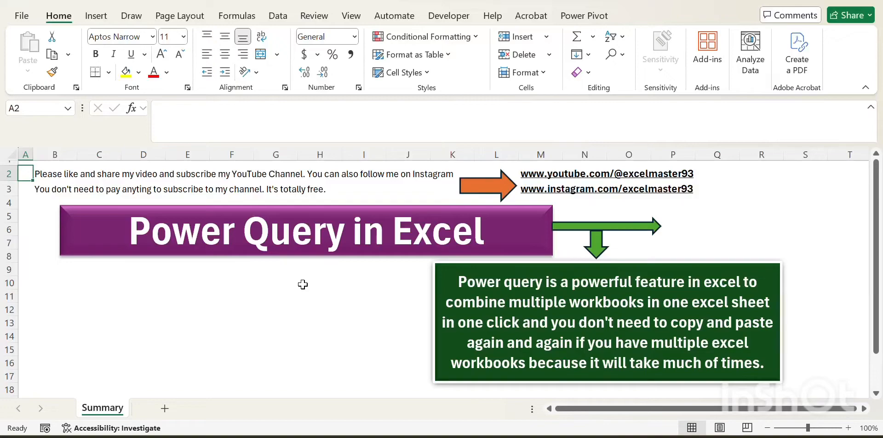
key(Right)
key(Right)
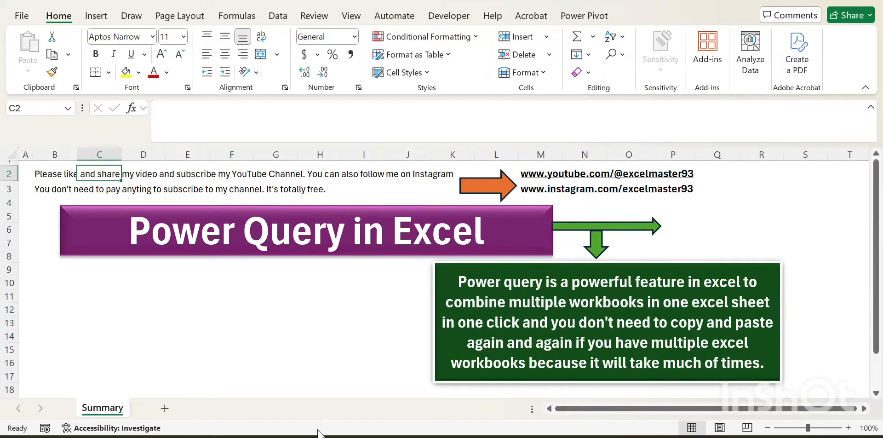
Step: Open the Sales Data - Jan workbook from the Power Query folder on the Desktop
click(293, 437)
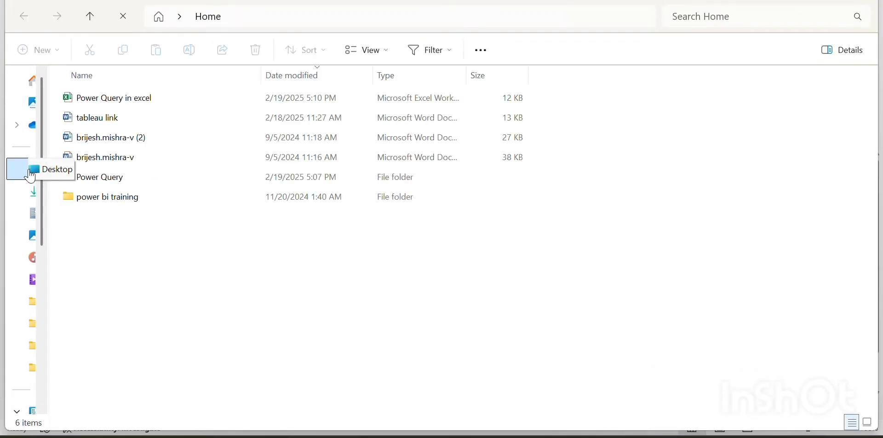
click(30, 176)
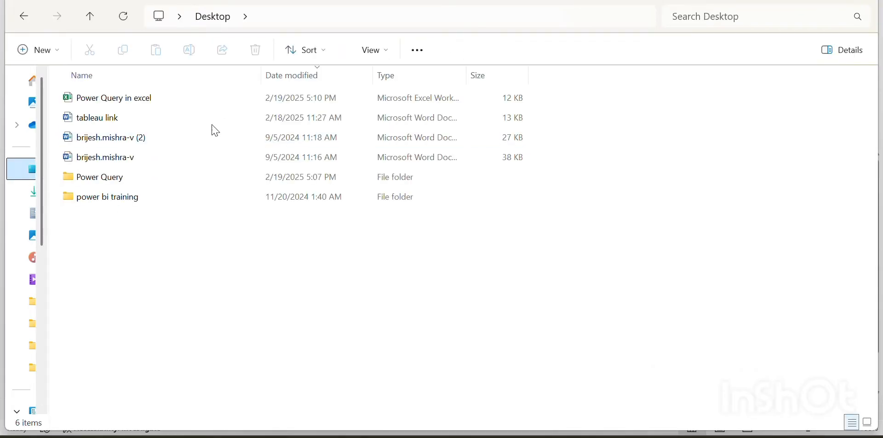
double_click(119, 187)
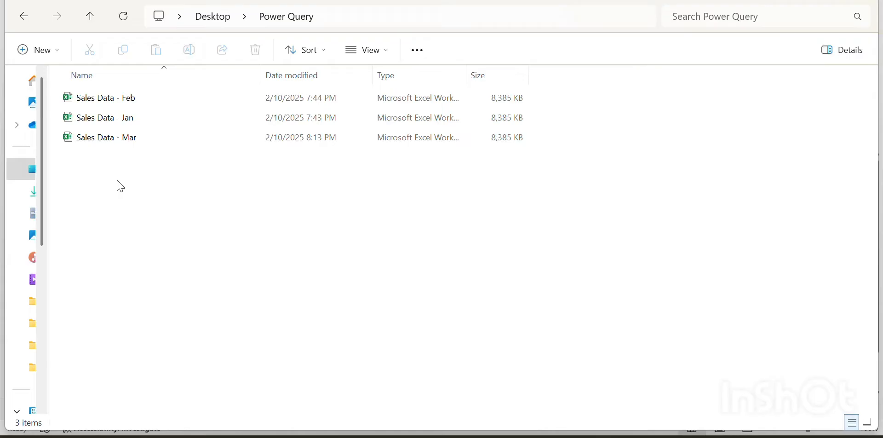
double_click(132, 122)
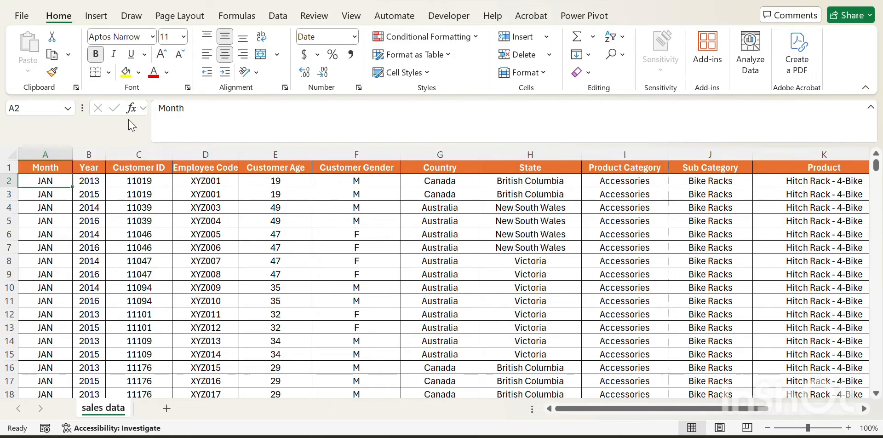
Step: Examine the Jan sales data's column headers and how far its rows extend
key(ctrl+shift+Down)
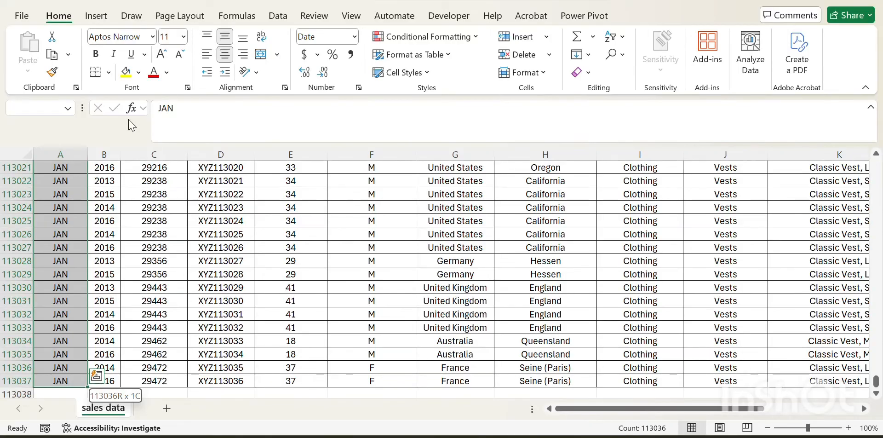
key(ctrl+Home)
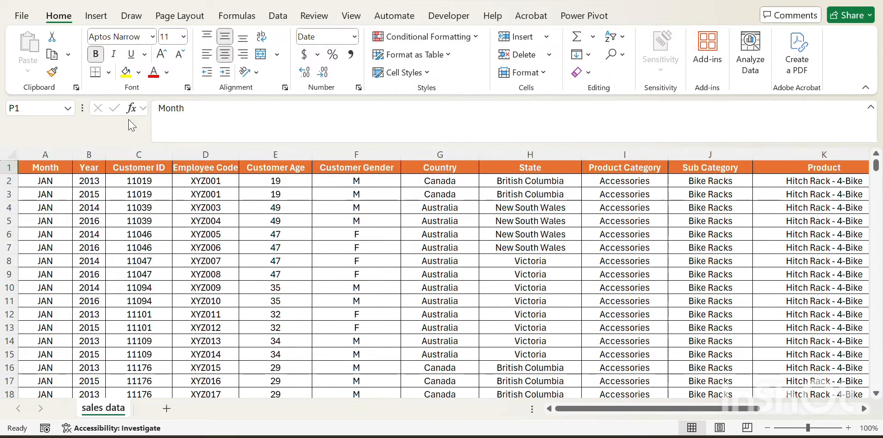
key(Left)
key(ctrl+Left)
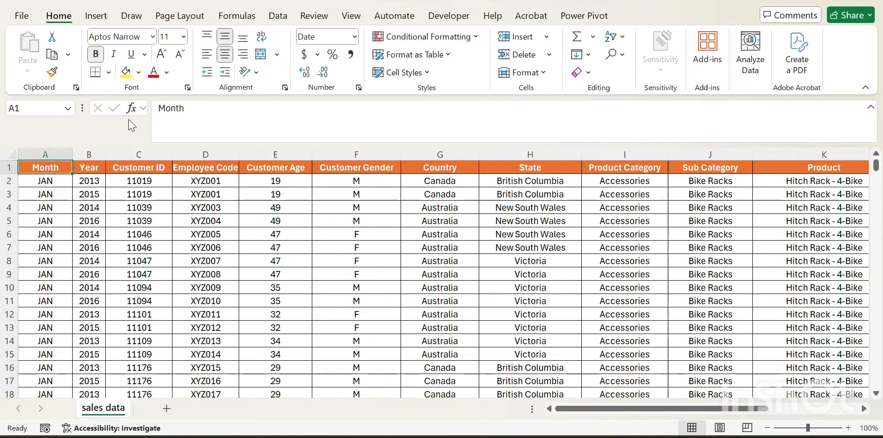
key(ctrl+shift+Right)
key(Right)
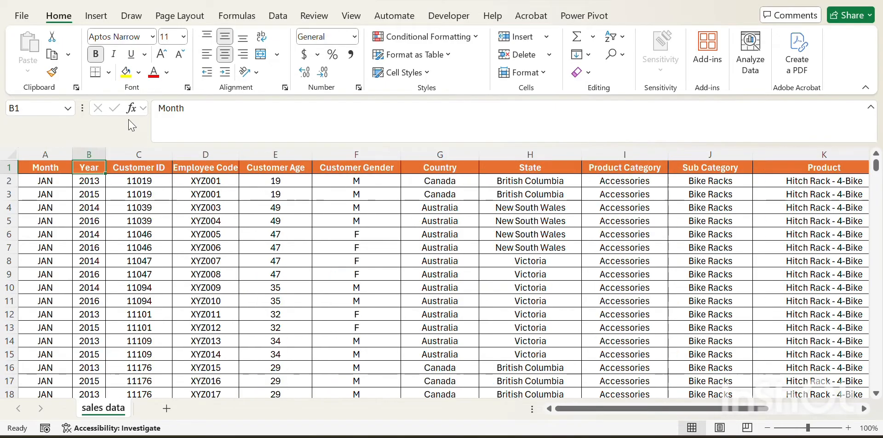
key(Right)
key(Right)
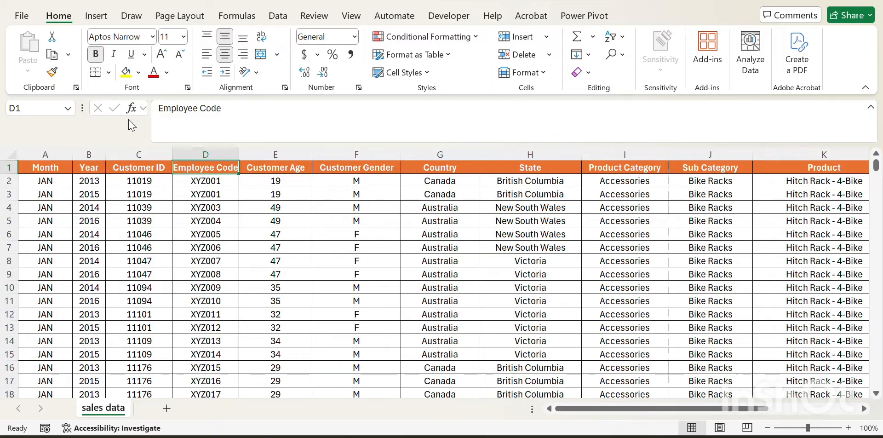
key(Left)
key(Left)
key(Left)
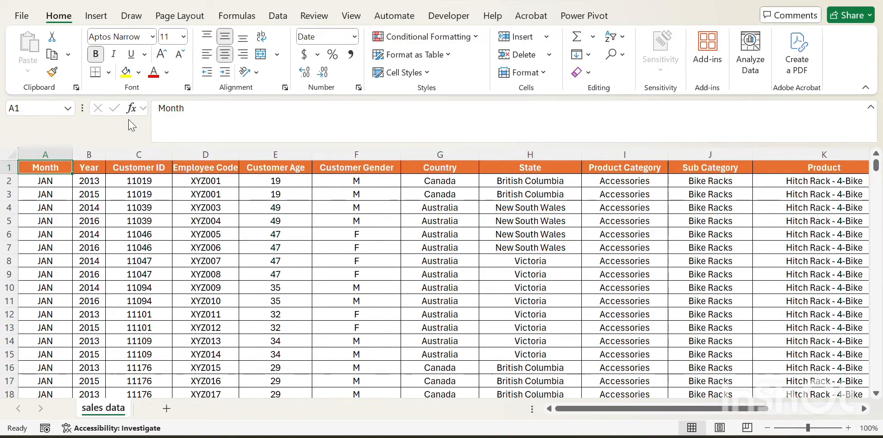
key(Down)
key(Down)
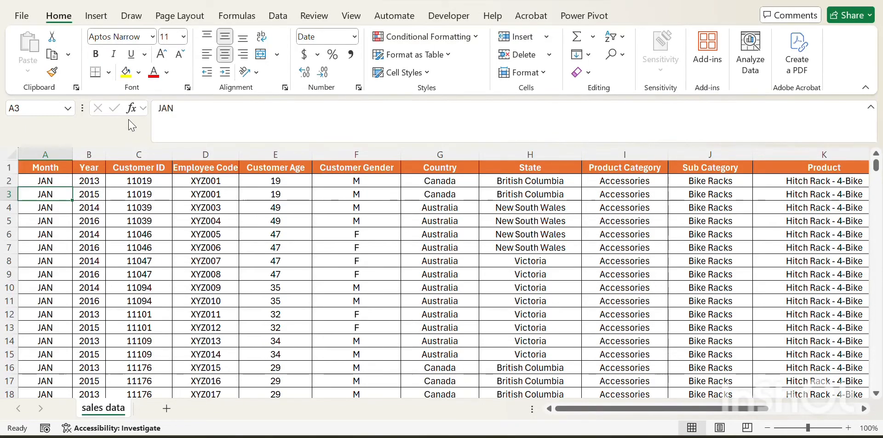
key(Up)
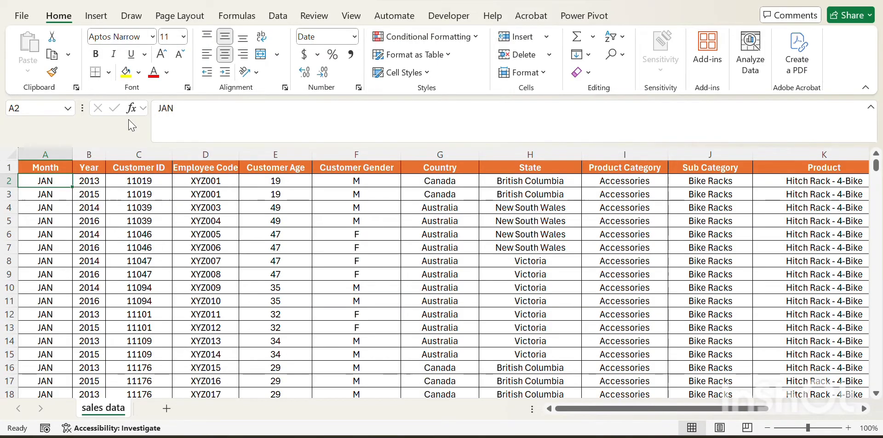
key(ctrl+shift+Down)
key(ctrl+Up)
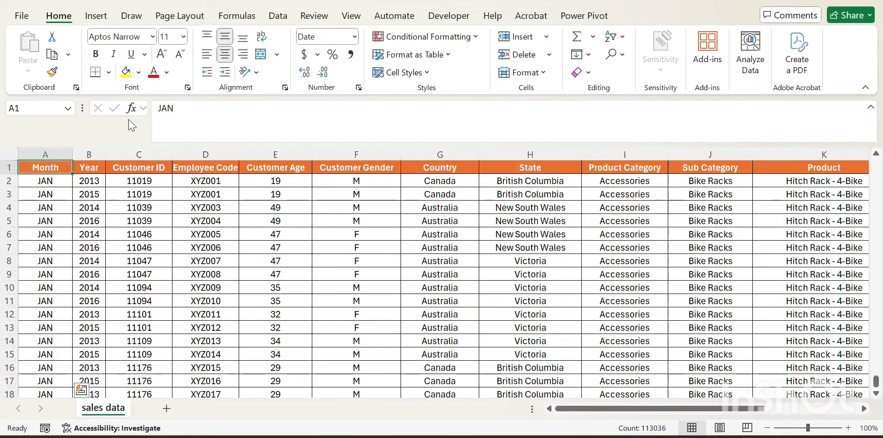
key(Down)
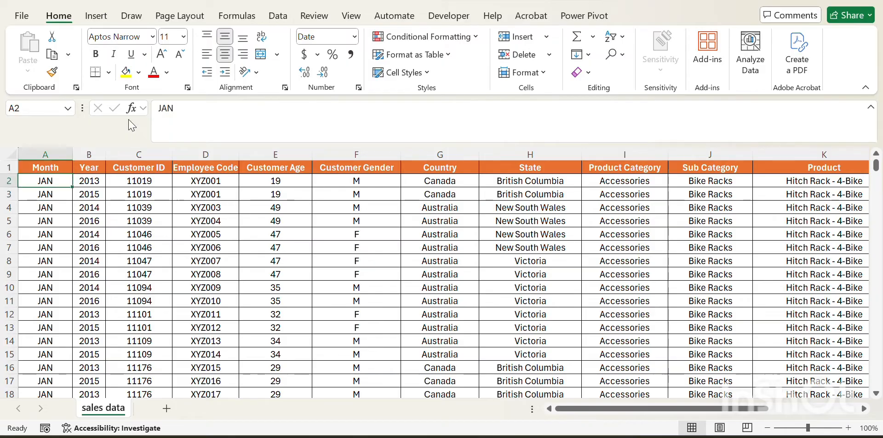
key(Up)
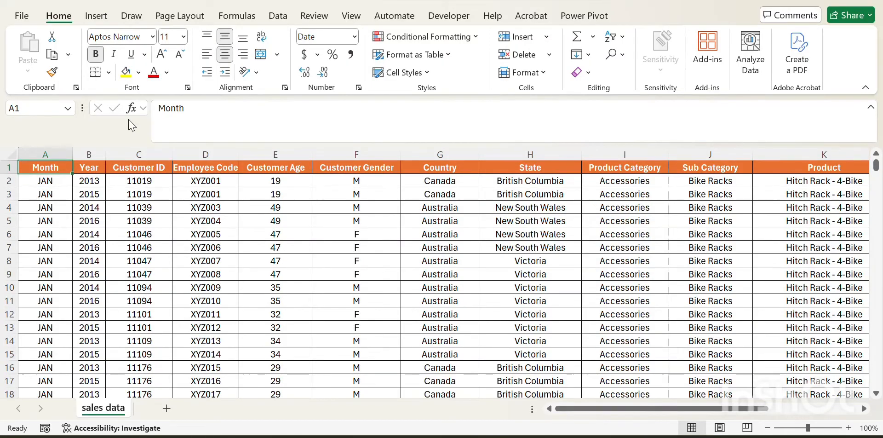
key(ctrl+Down)
key(Up)
key(Up)
key(ctrl+Home)
key(ctrl+Right)
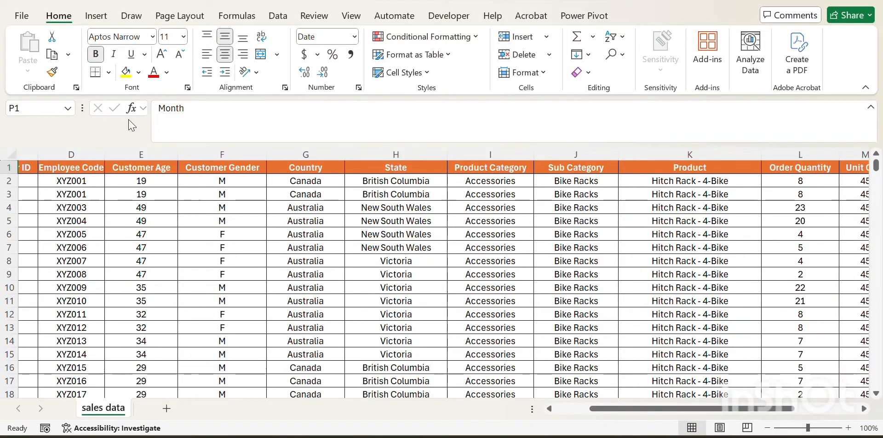
key(ctrl+Left)
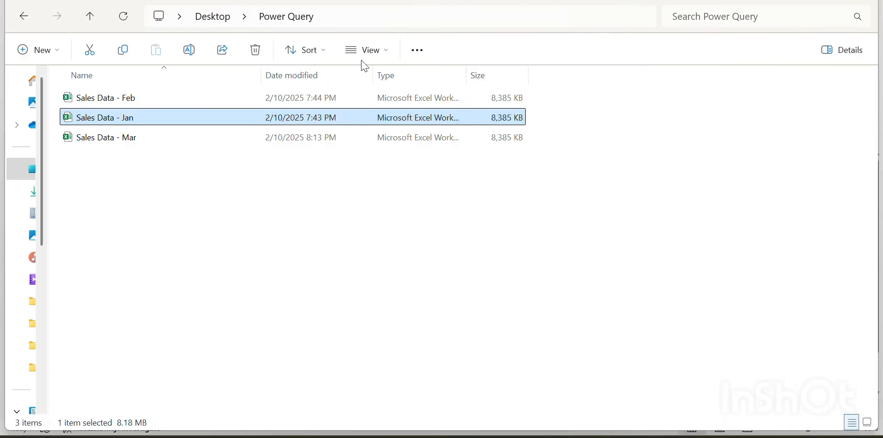
Step: Open the Sales Data - Feb workbook from the same Power Query folder
double_click(129, 98)
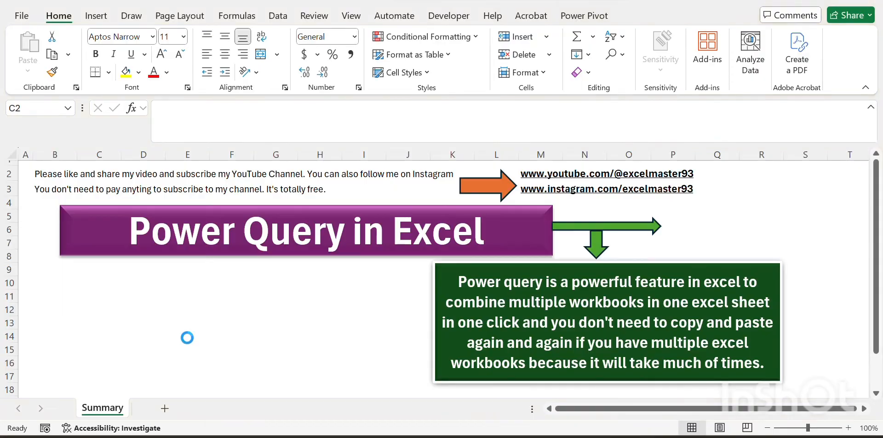
key(Right)
key(Left)
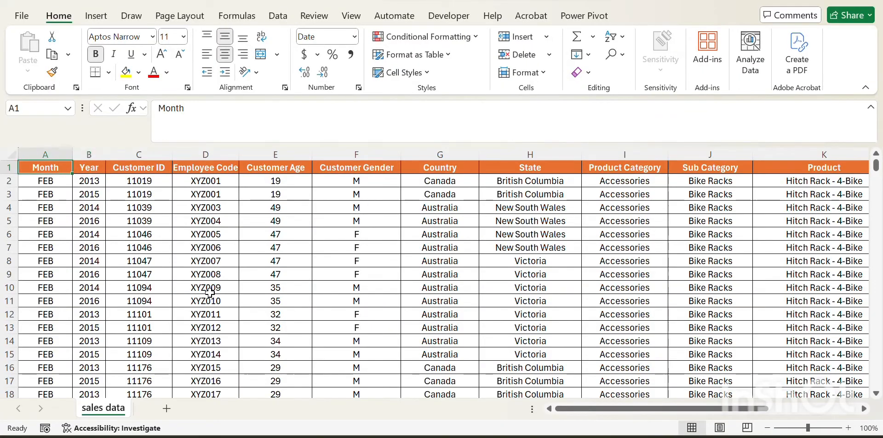
Step: Examine the Feb sales data's columns through Revenue and its last data row
key(Right)
key(Left)
key(Down)
key(Up)
key(Down)
key(Down)
key(Up)
key(Up)
key(Right)
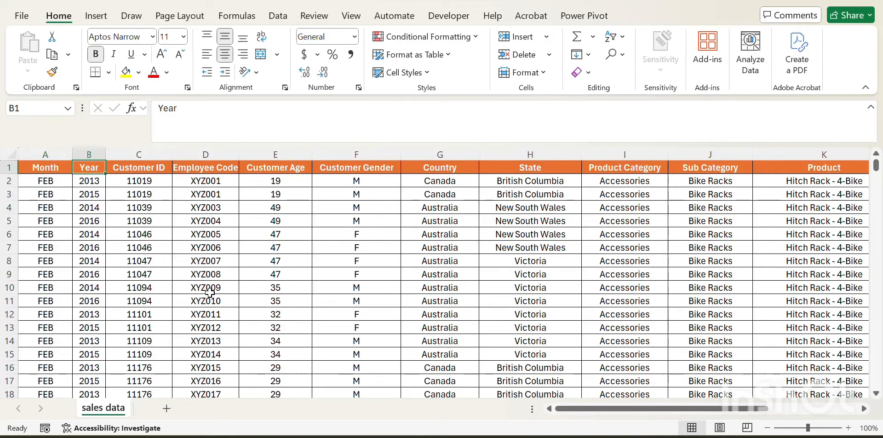
key(Left)
key(Right)
key(Right)
key(Right)
key(Right)
key(Right)
key(Right)
key(Right)
key(Right)
key(Right)
key(Right)
key(Right)
key(Right)
key(Right)
key(Right)
key(Right)
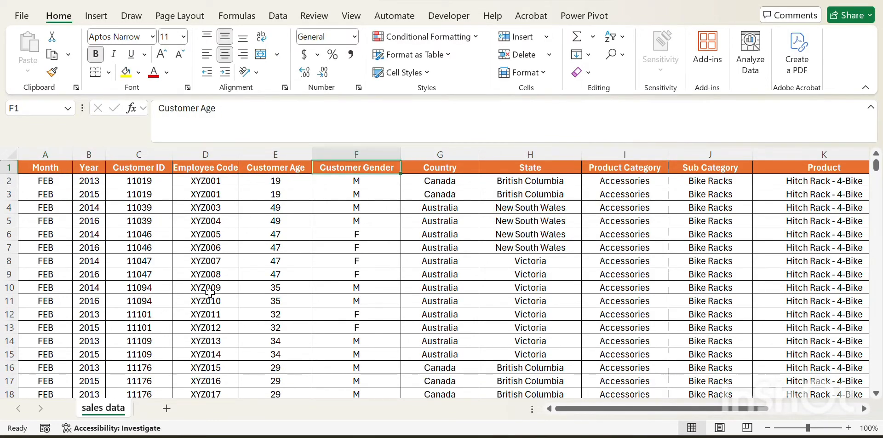
key(Left)
key(Right)
key(Right)
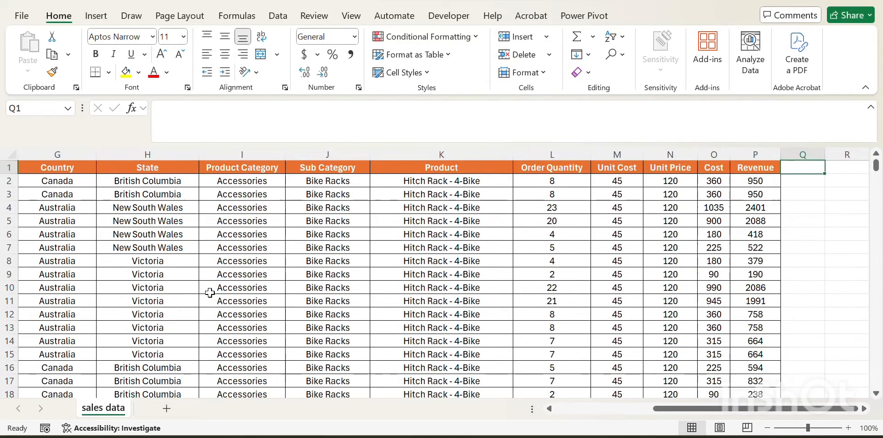
key(Left)
key(Left)
key(Left)
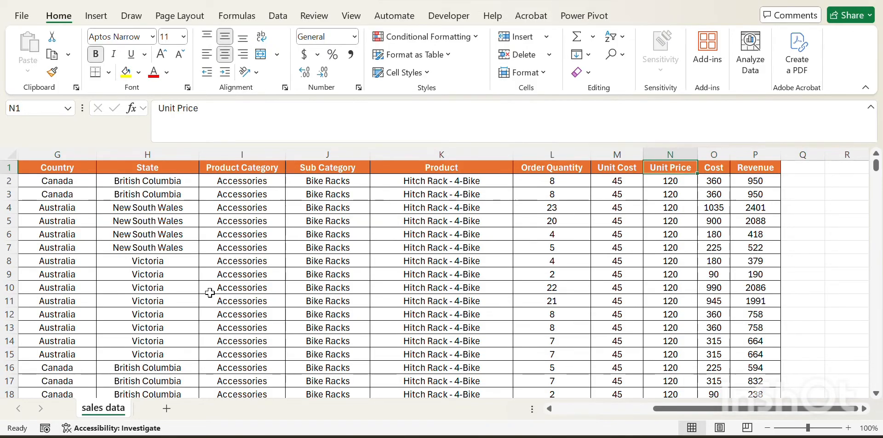
key(ctrl+Left)
key(ctrl+Down)
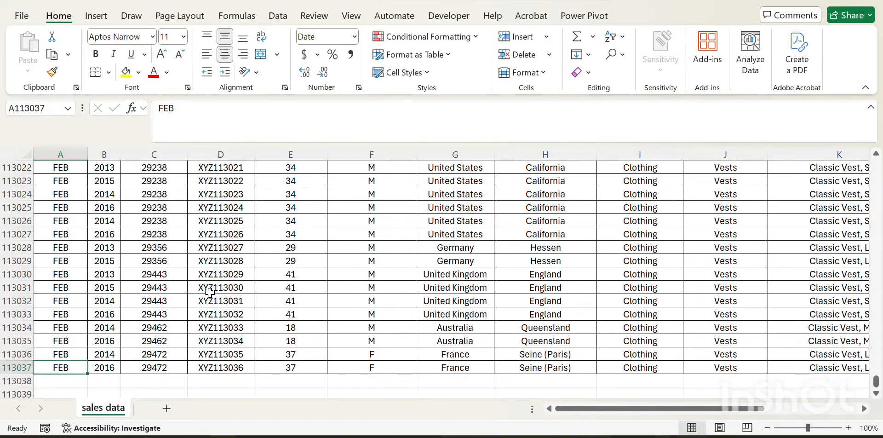
key(ctrl+Up)
key(Right)
key(Left)
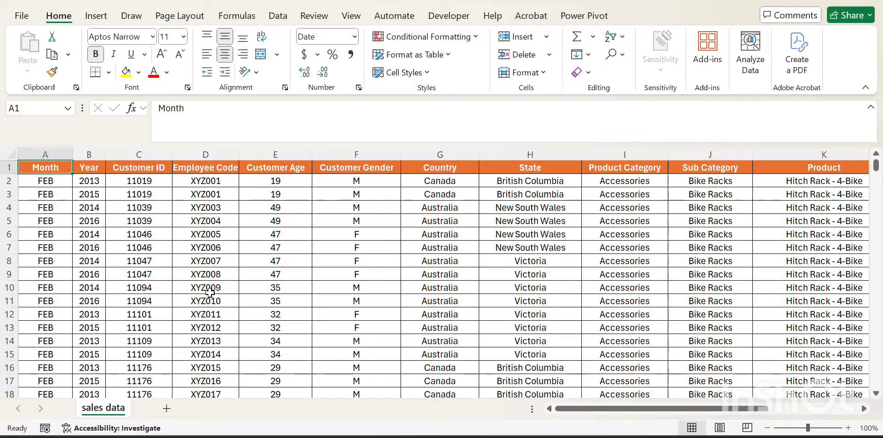
Step: Check how far the Feb sales data extends to its last row and return to the top
key(Right)
key(Left)
key(Down)
key(Up)
key(Right)
key(Left)
key(ctrl+Down)
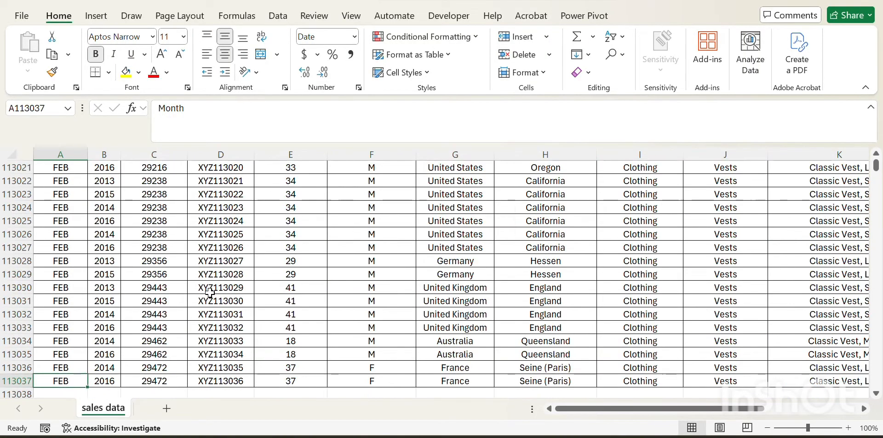
key(Up)
key(ctrl+Up)
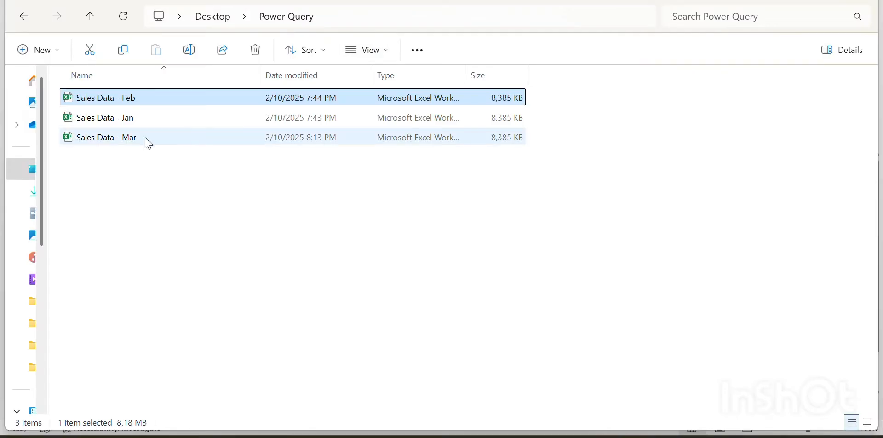
Step: Open the Sales Data - Mar workbook and examine its columns through Revenue and its last data row
click(136, 138)
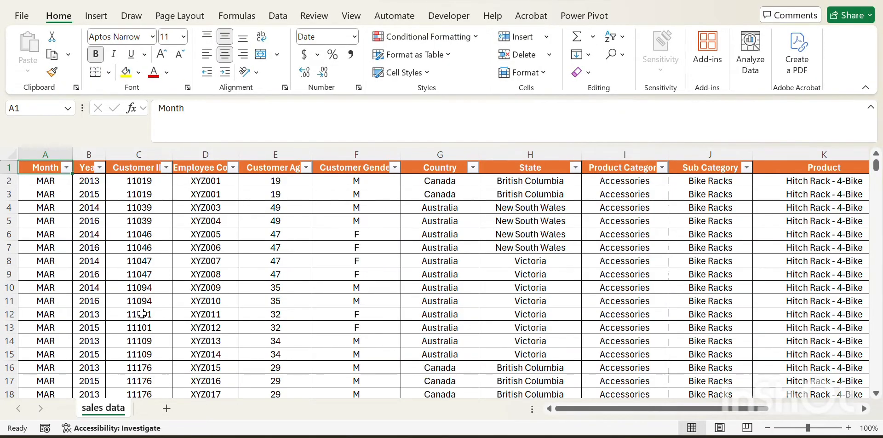
key(Right)
key(Left)
key(Down)
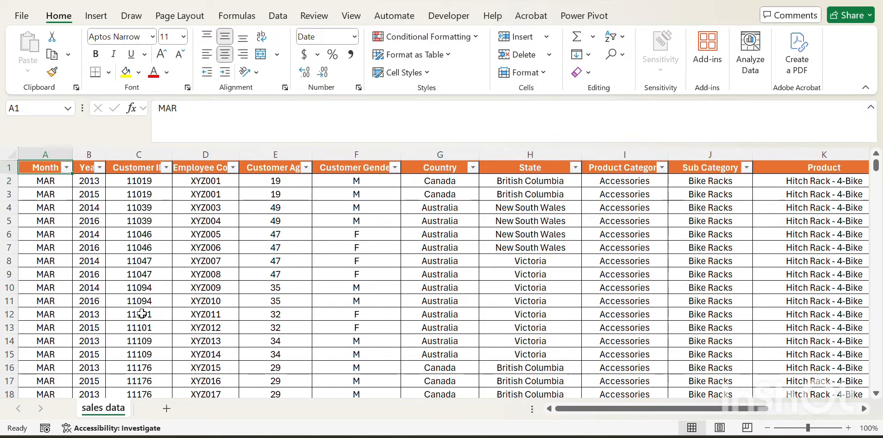
key(Up)
key(Right)
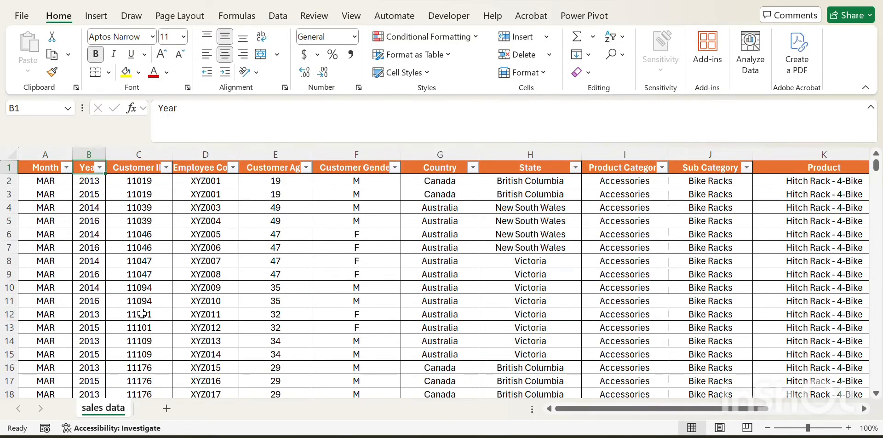
key(Right)
key(Right)
key(Right)
key(Right)
key(Right)
key(Right)
key(Right)
key(Right)
key(Right)
key(Right)
key(Right)
key(Right)
key(Right)
key(Right)
key(Right)
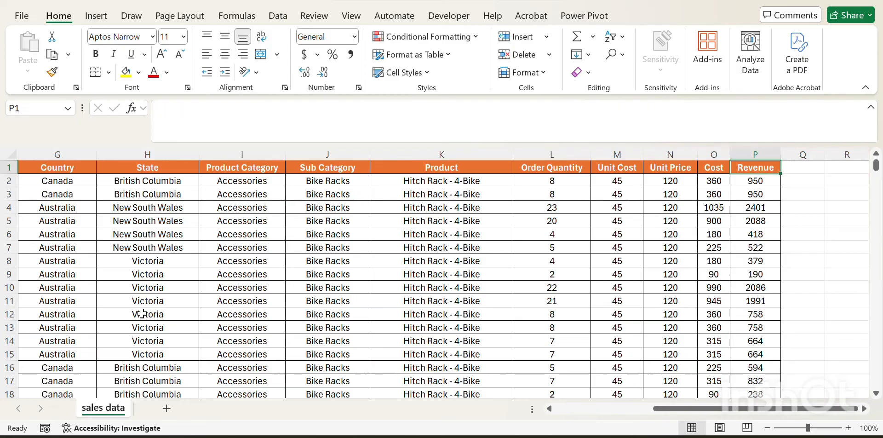
key(Left)
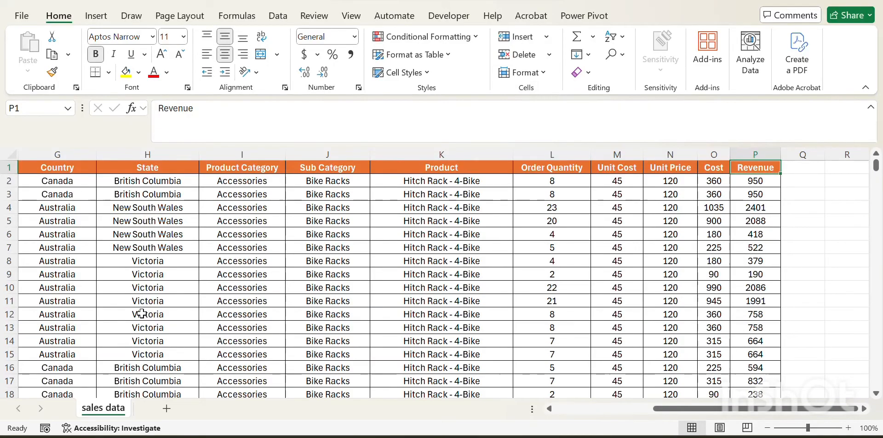
key(ctrl+Left)
key(ctrl+Down)
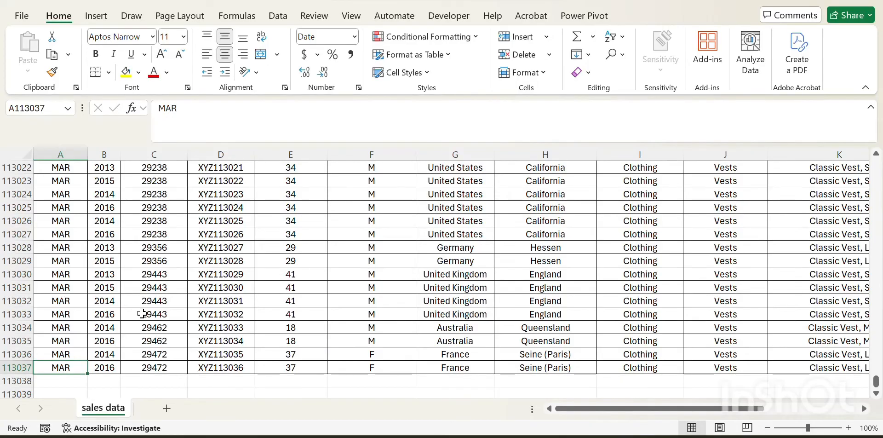
key(ctrl+Up)
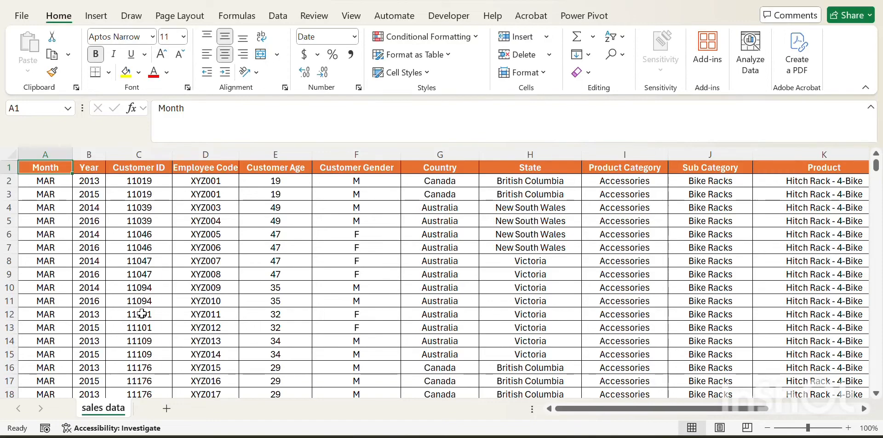
Step: Create a new blank workbook and close the Mar workbook without saving
key(Right)
key(Left)
click(853, 1)
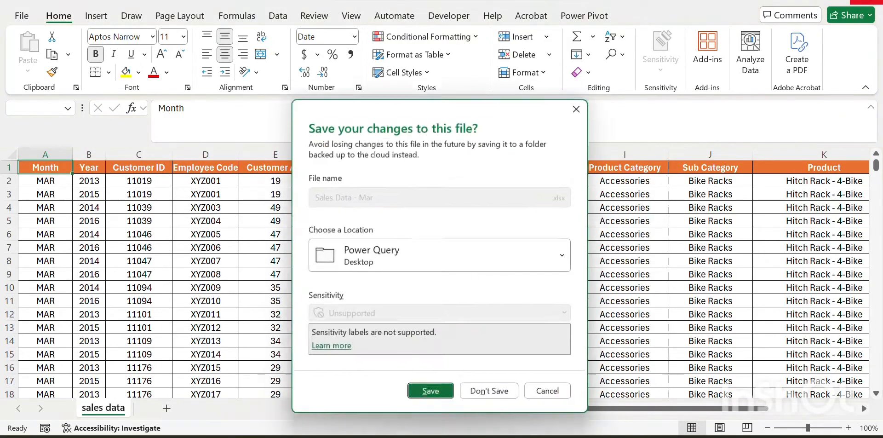
key(Escape)
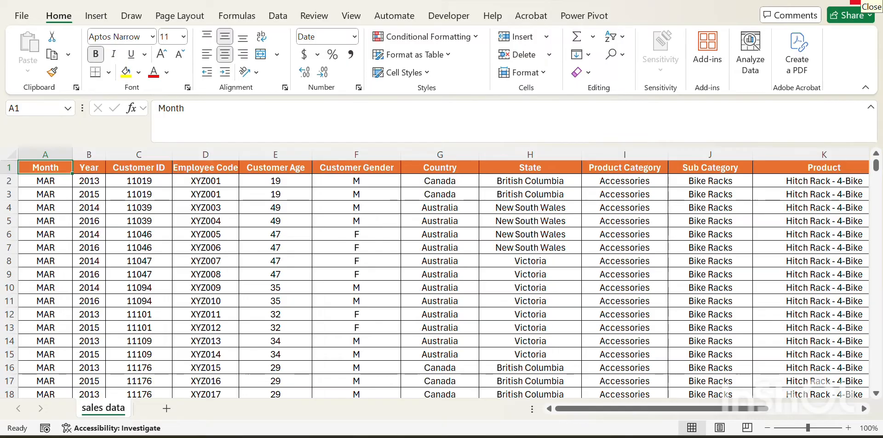
key(ctrl+n)
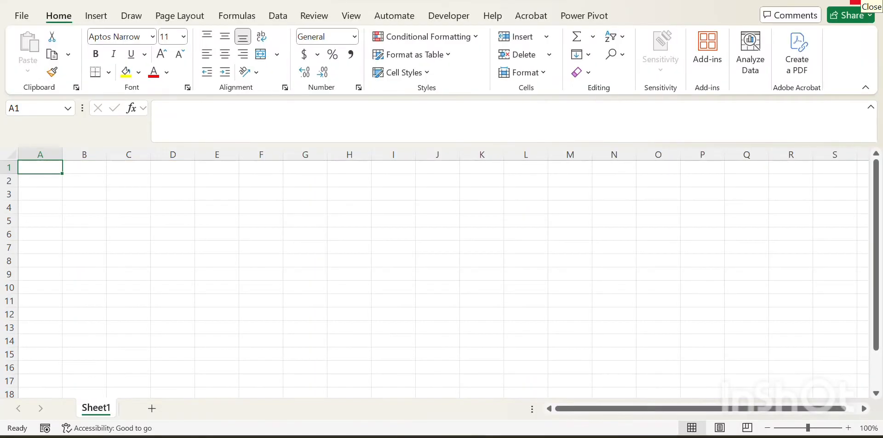
key(alt+Tab)
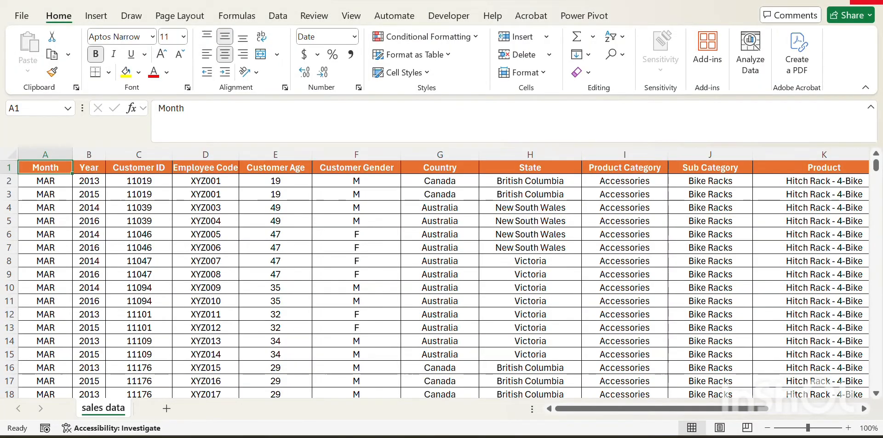
click(869, 4)
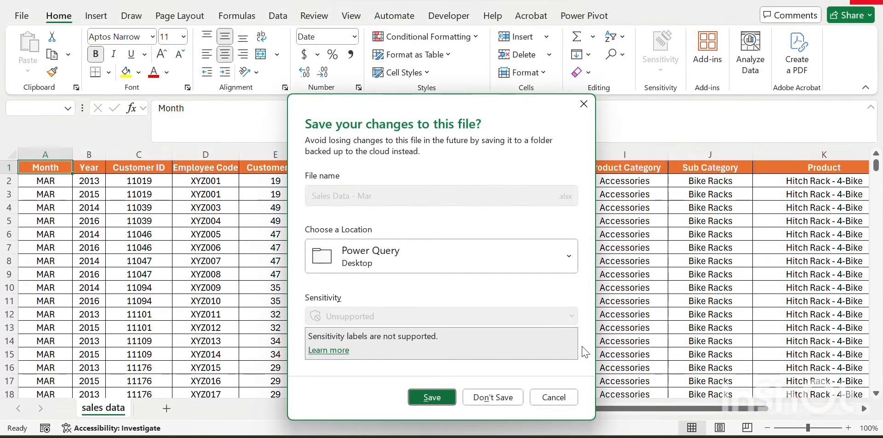
click(484, 403)
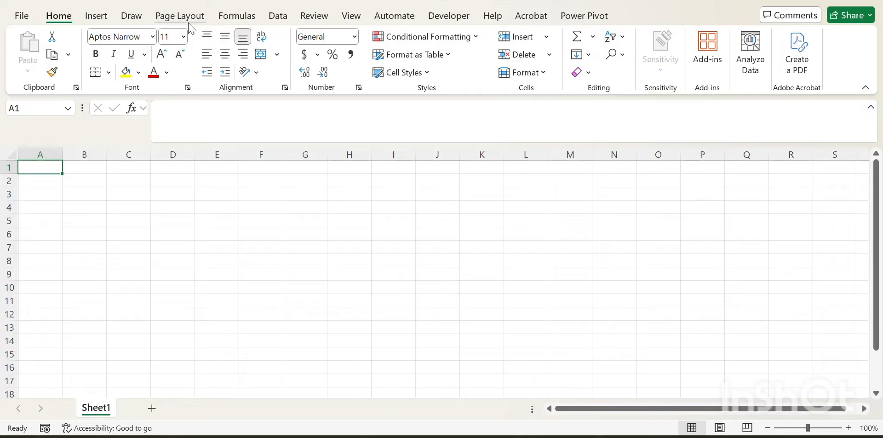
Step: Start a Get Data From Folder import and choose the Power Query folder on the Desktop
click(287, 22)
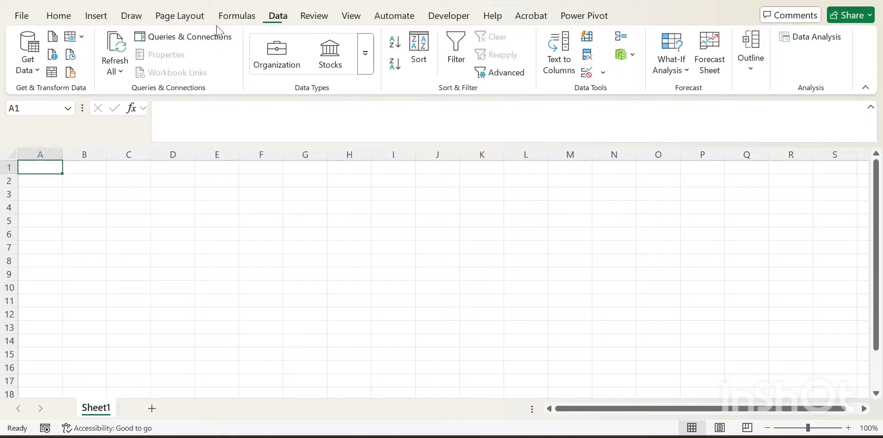
click(41, 74)
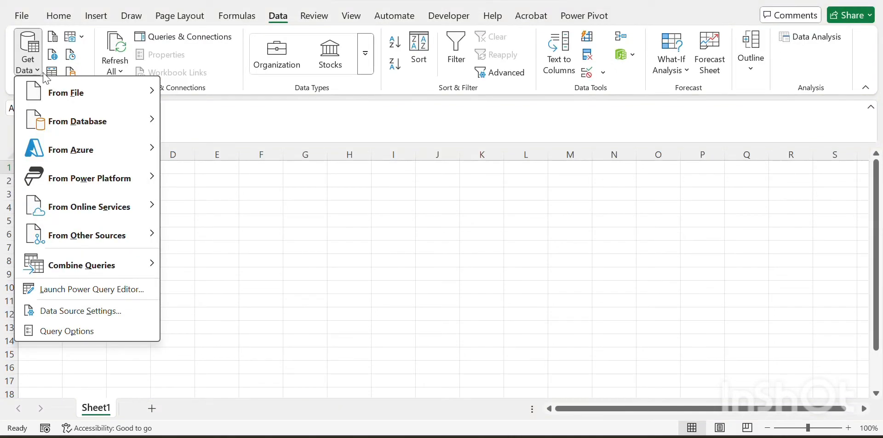
mouse_move(80, 93)
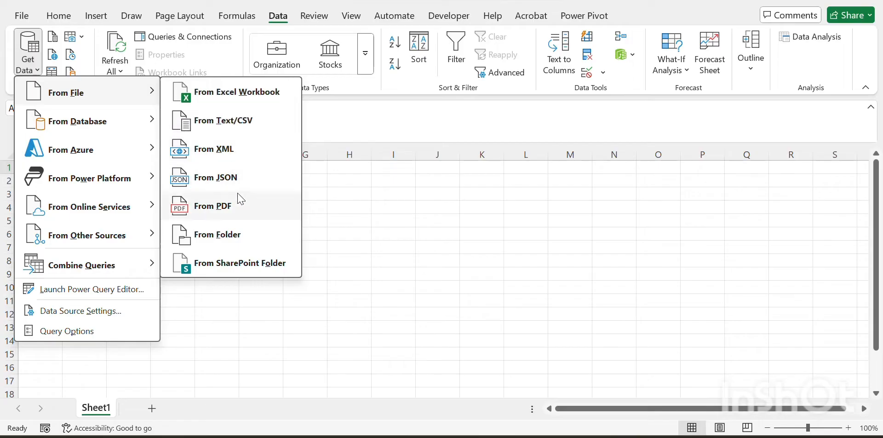
click(235, 238)
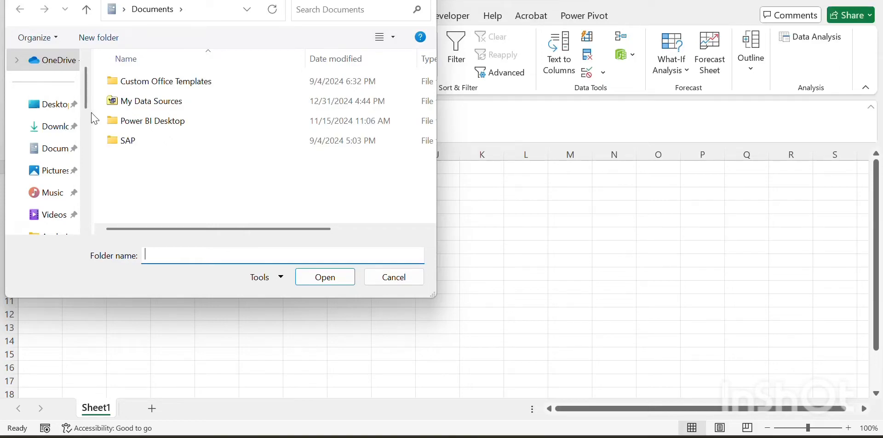
drag(93, 113, 58, 120)
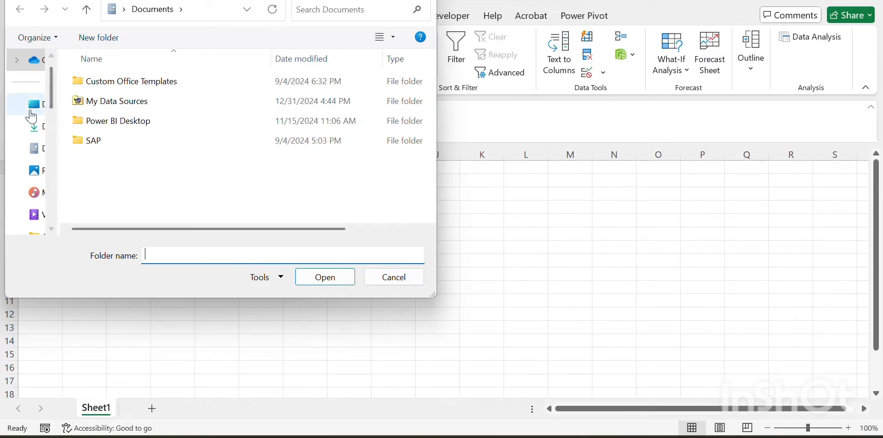
click(32, 113)
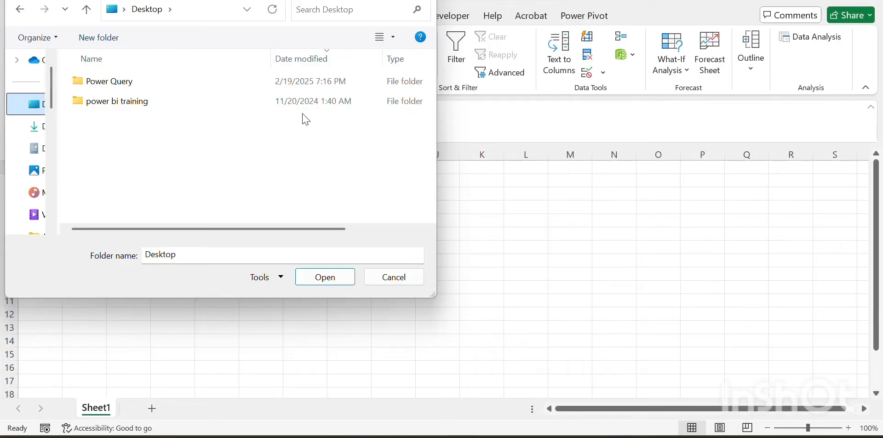
click(111, 82)
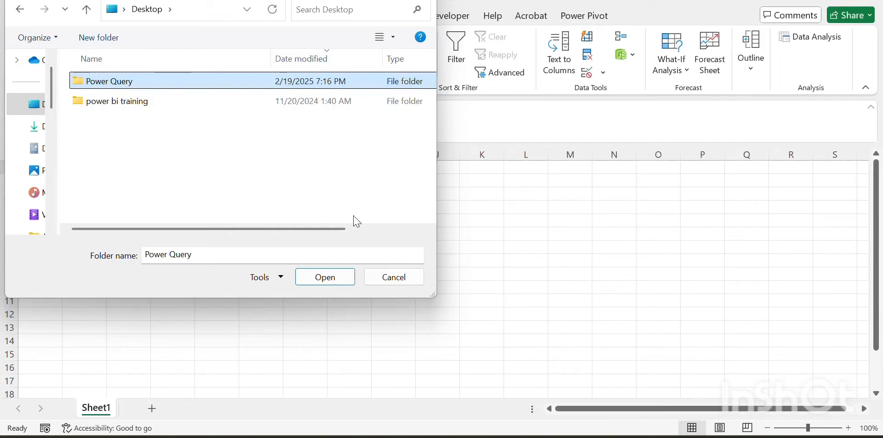
click(329, 281)
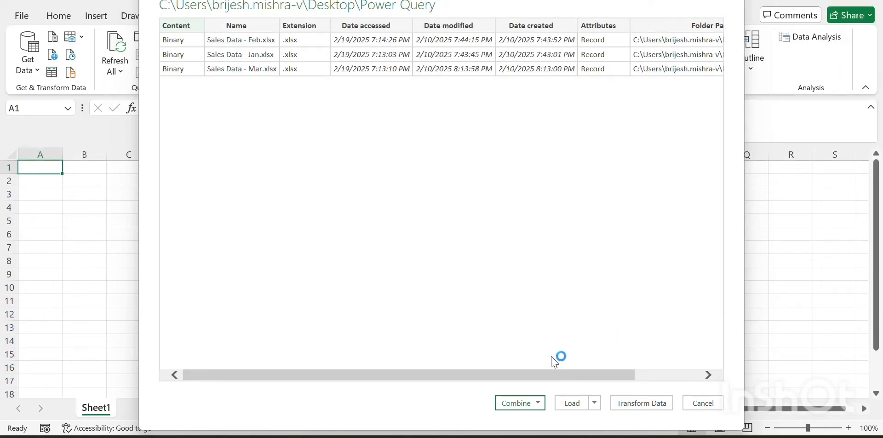
Step: Combine and load the folder's files, extracting the sales data table from each file
click(538, 403)
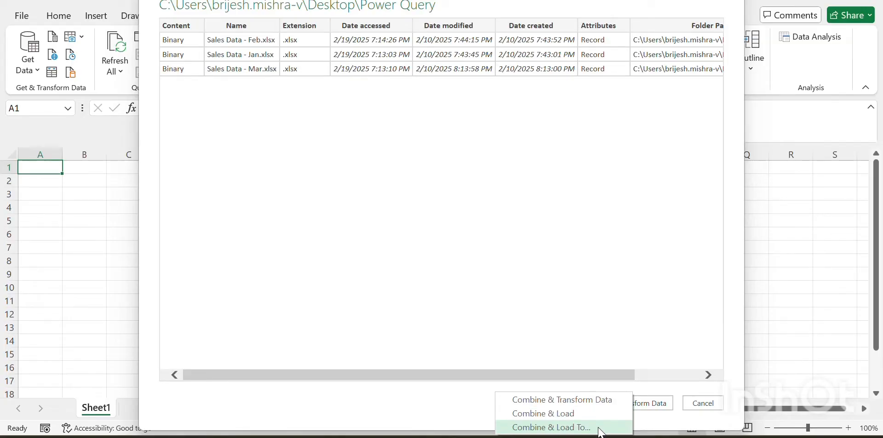
click(600, 429)
click(570, 413)
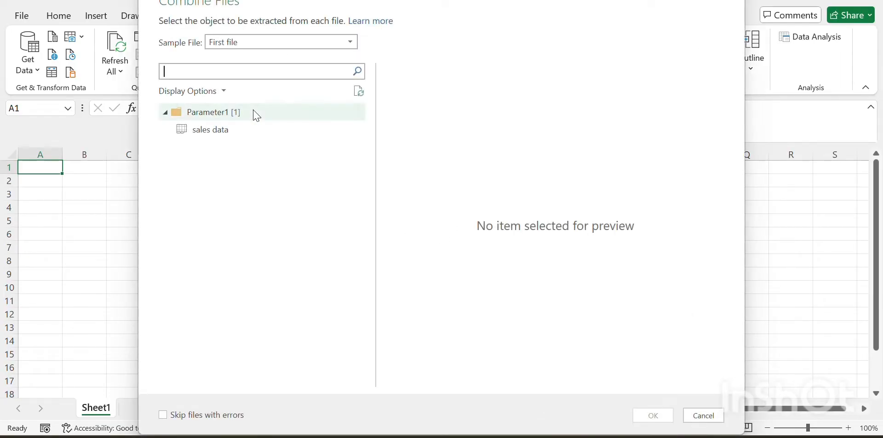
click(209, 137)
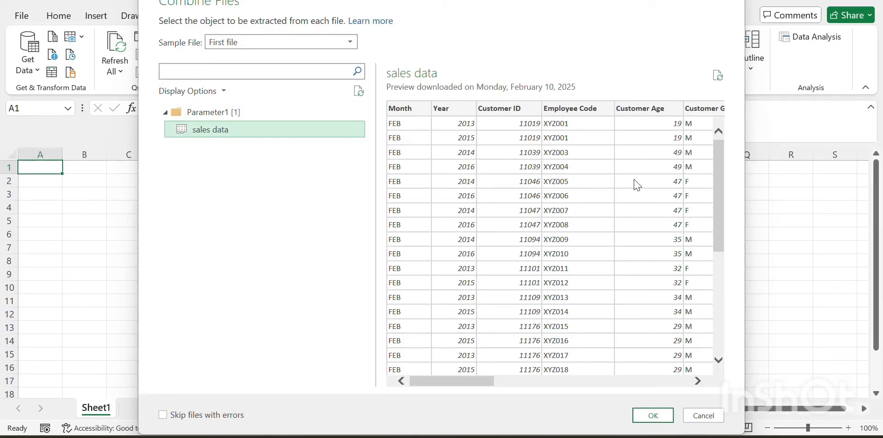
click(666, 419)
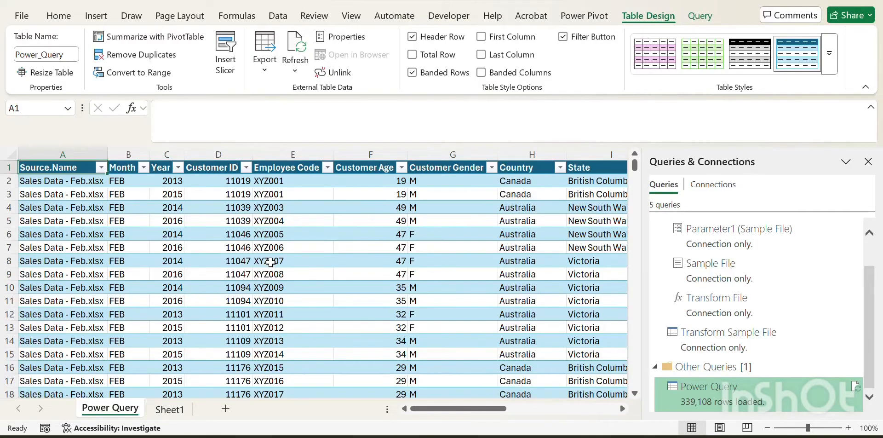
Step: Review the Month and Source.Name filter lists of the combined table
mouse_move(801, 391)
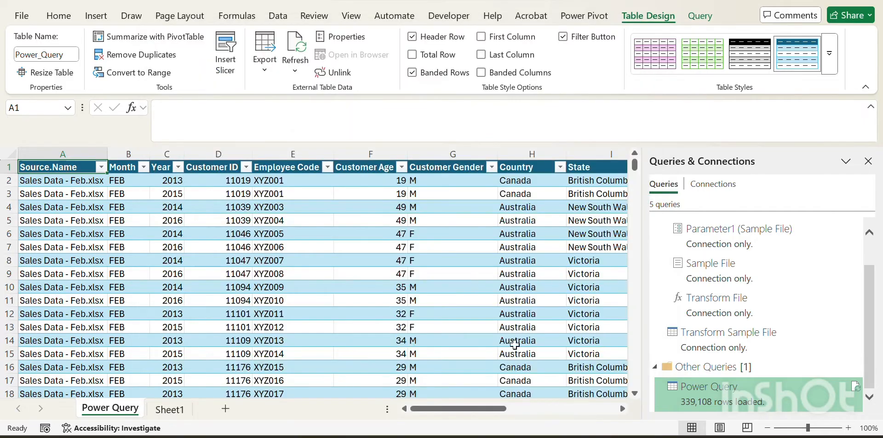
key(Right)
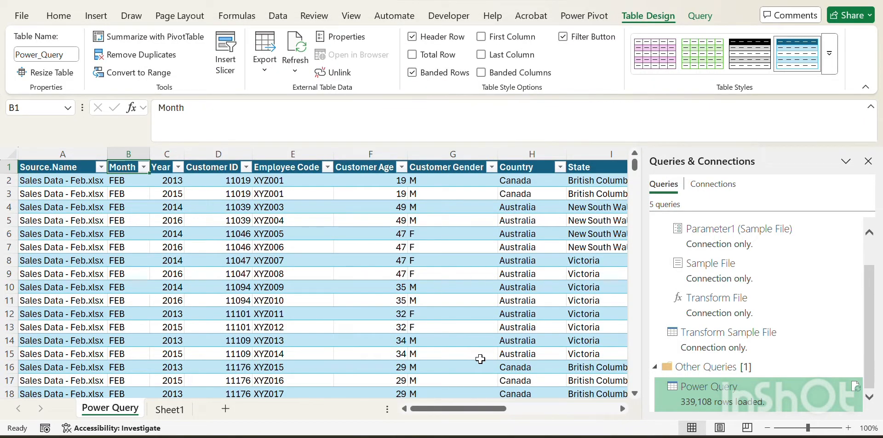
key(Right)
key(alt+Down)
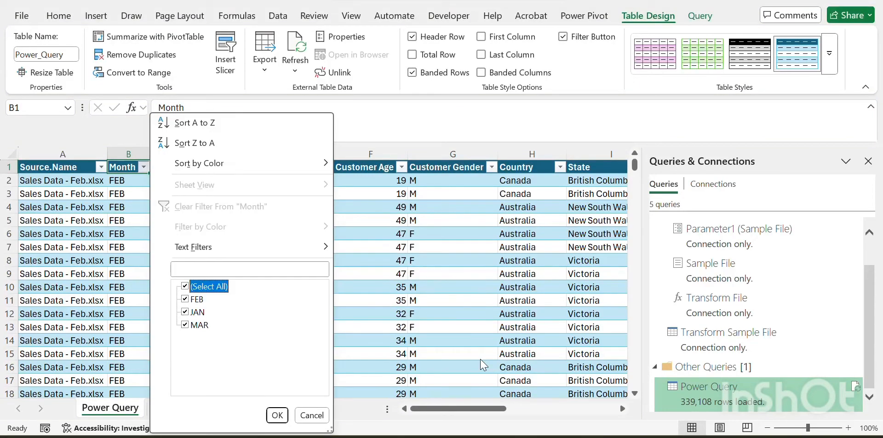
key(Escape)
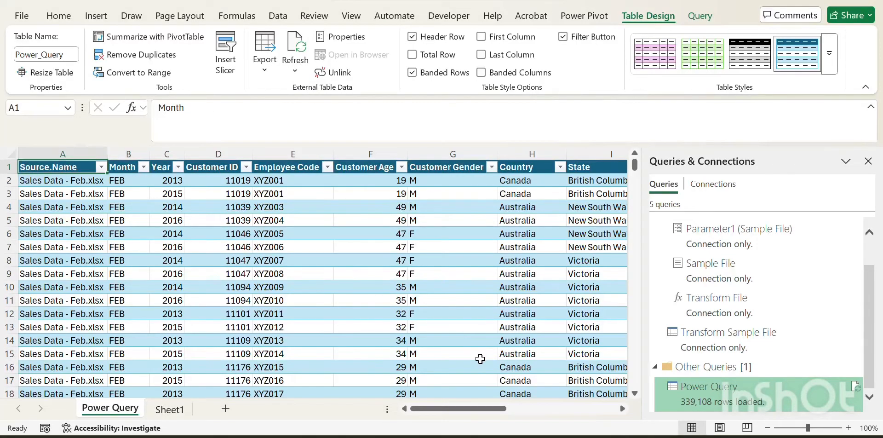
key(Left)
key(Right)
key(Left)
key(Down)
key(Up)
key(alt+Down)
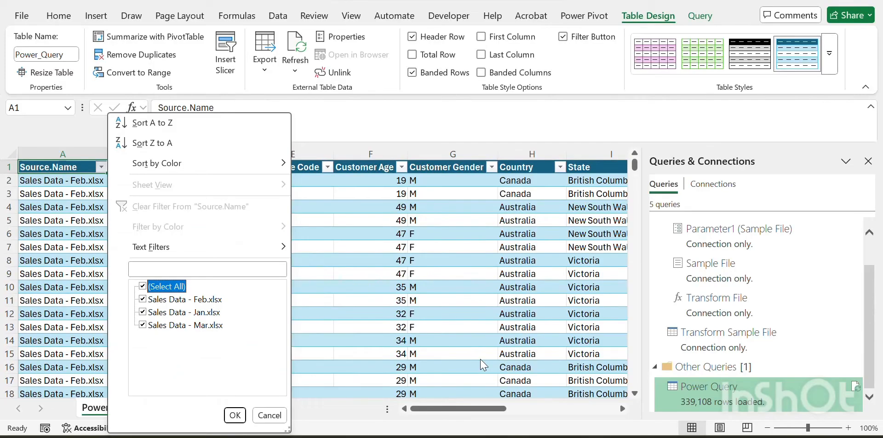
key(Escape)
Step: Examine the combined table's columns across to Revenue
key(Right)
key(Right)
key(Left)
key(Left)
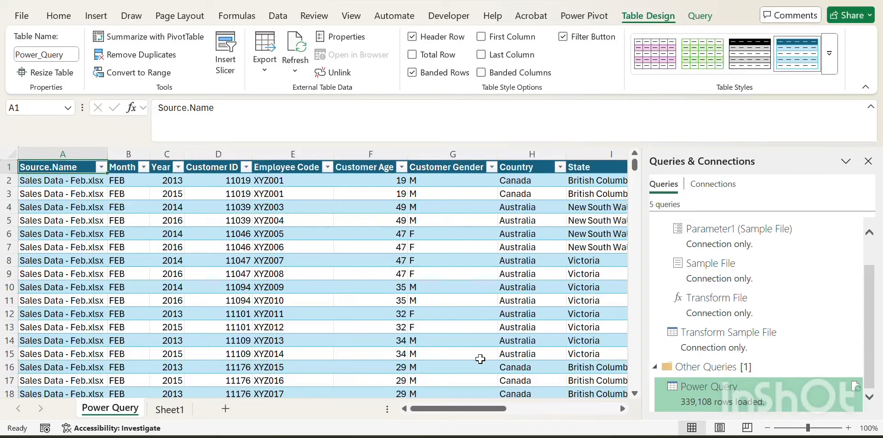
key(Right)
key(Left)
key(Right)
key(Left)
key(Right)
key(ctrl+shift+Right)
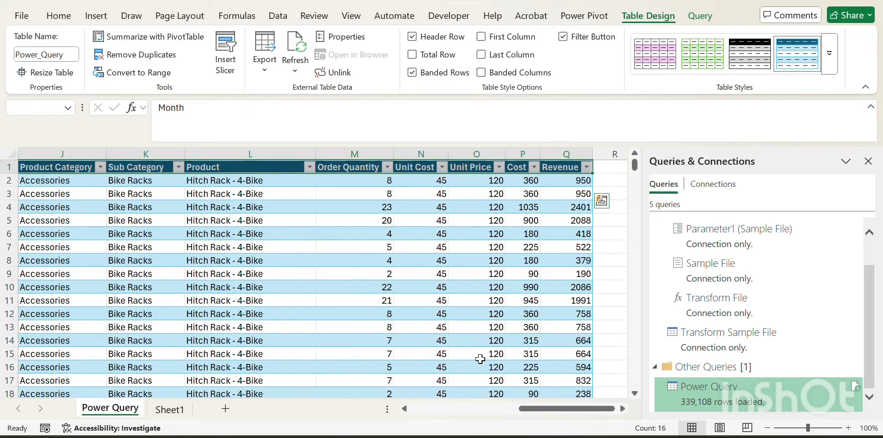
key(Right)
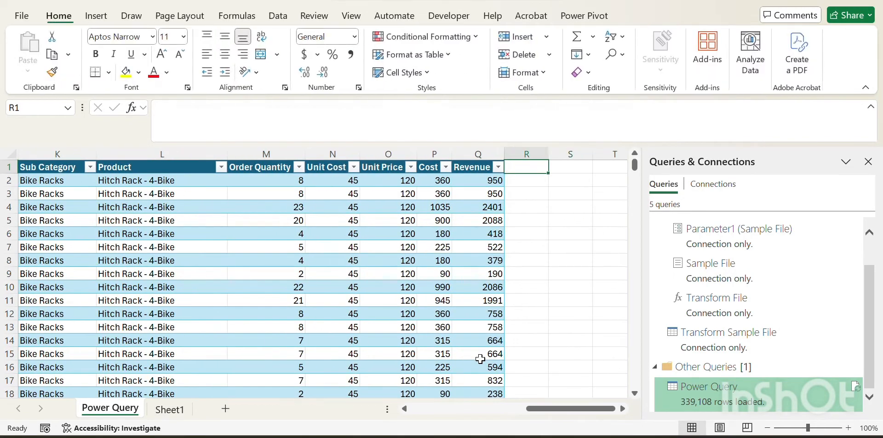
Step: Move among the Revenue, Cost and Unit Price header cells and jump back to the first columns
key(Left)
key(Down)
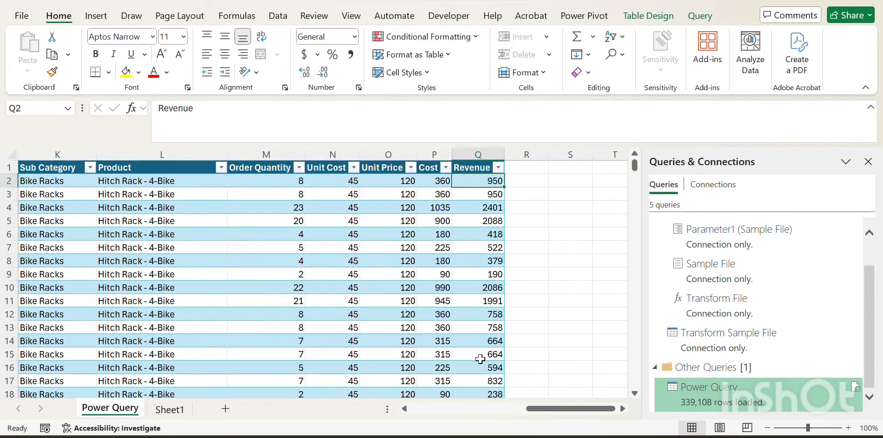
key(Up)
key(Down)
key(Up)
key(Left)
key(Right)
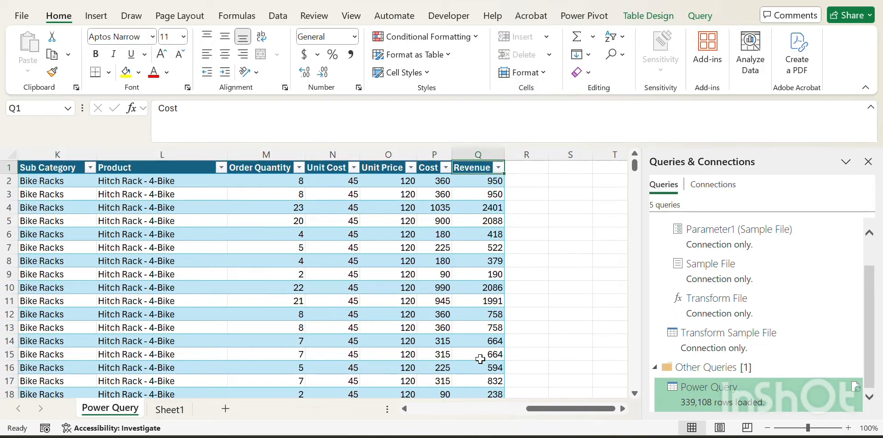
key(Left)
key(Left)
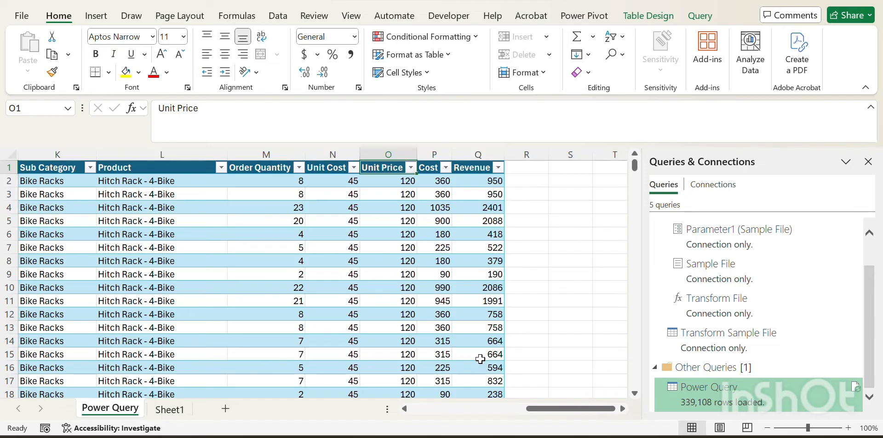
key(Home)
key(Right)
key(Right)
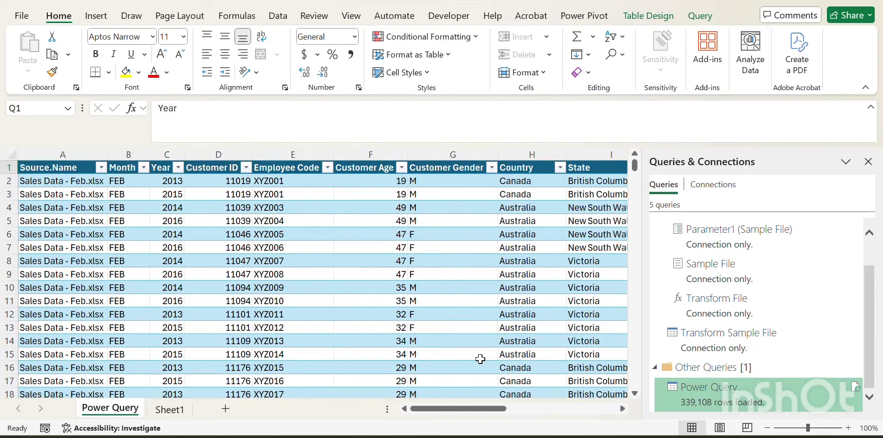
key(ctrl+Right)
key(Down)
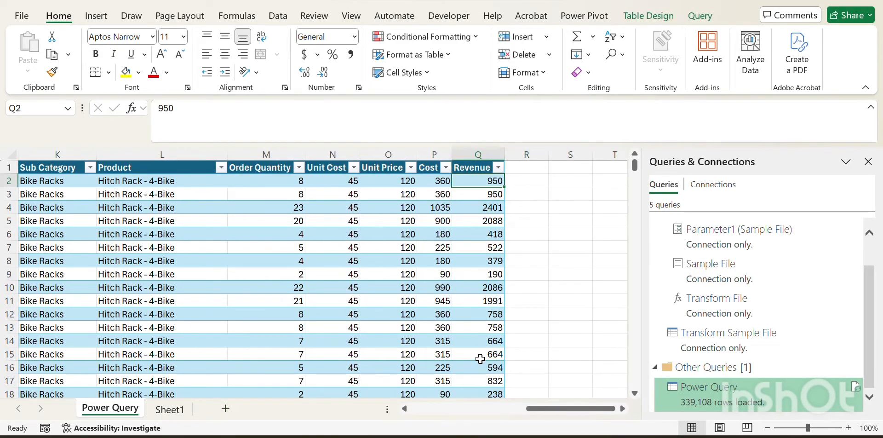
key(Up)
key(Left)
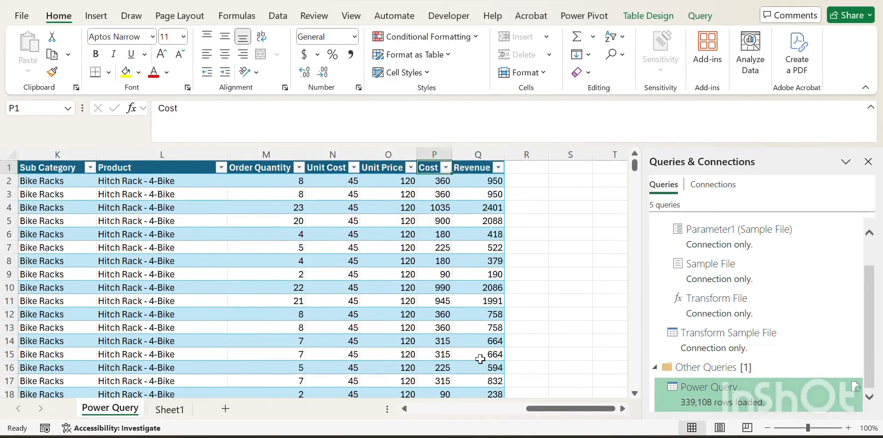
Step: Filter the Month column to show only JAN
key(Home)
key(Right)
key(Down)
key(Down)
key(Down)
key(Down)
key(Down)
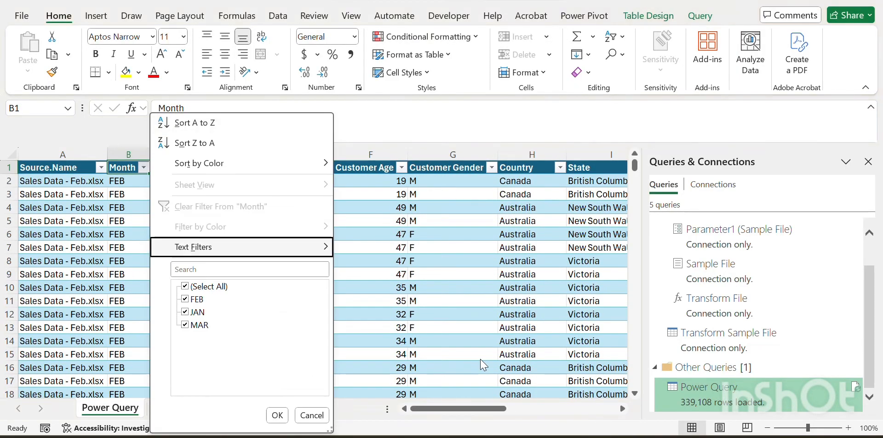
key(space)
key(Down)
key(Down)
key(space)
key(Return)
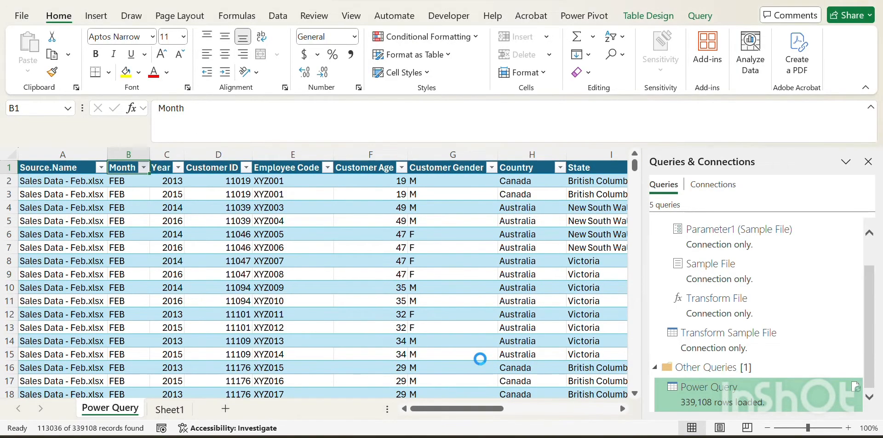
Step: Inspect the JAN rows by selecting the Month column down to its last row
key(Down)
key(Up)
key(Down)
key(Down)
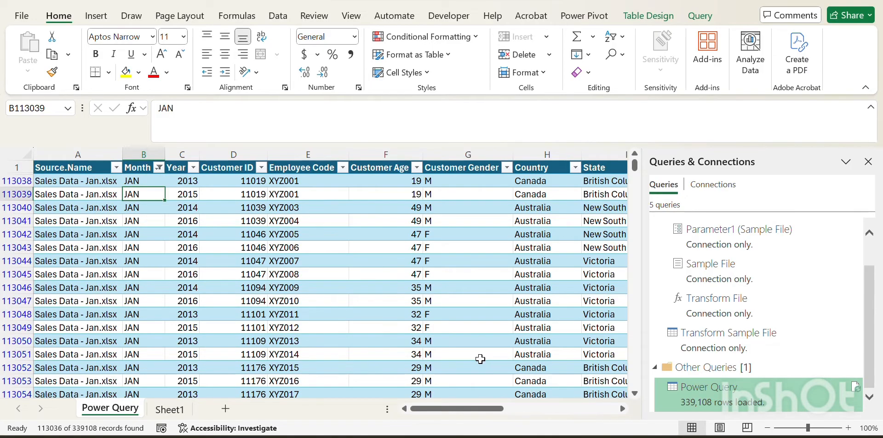
key(Up)
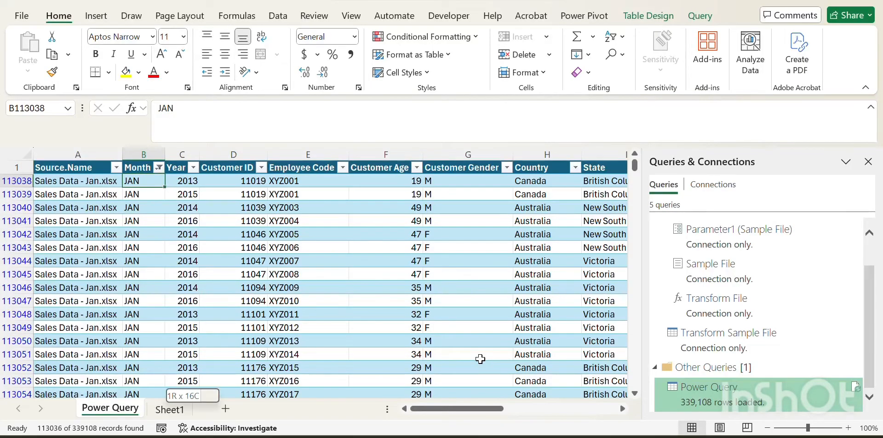
key(ctrl+shift+Down)
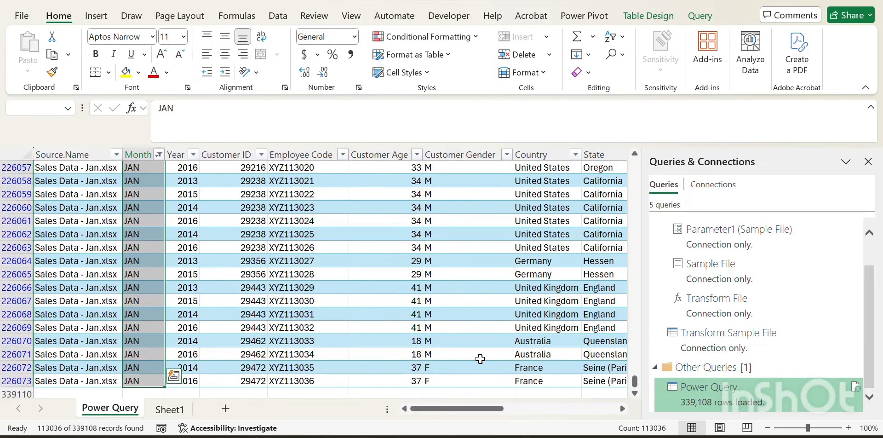
key(ctrl+Up)
Step: Switch the Month filter to show only FEB
key(alt+Down)
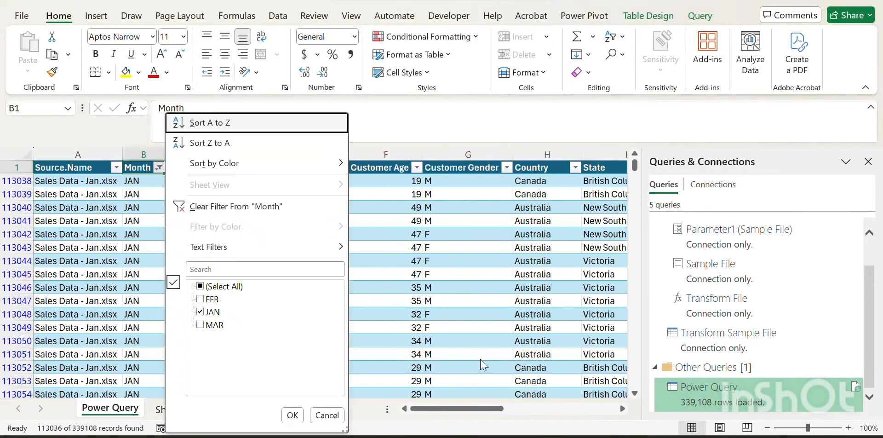
key(e)
key(Down)
key(Down)
key(space)
key(Return)
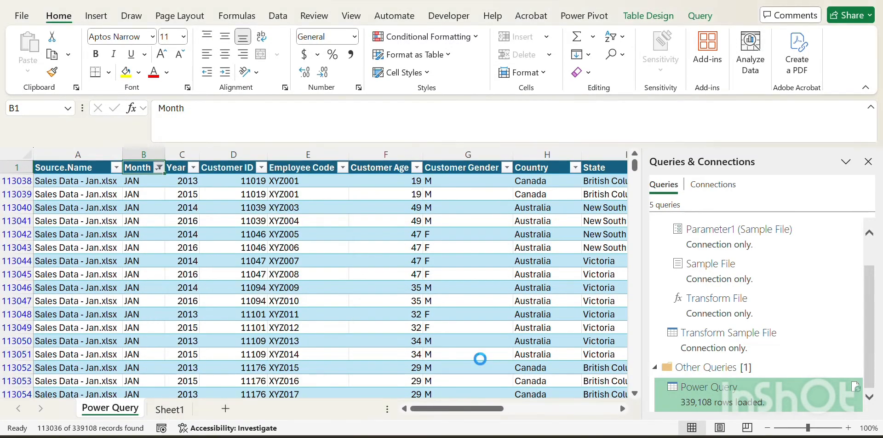
Step: Inspect the FEB rows by extending the selection down the Month column
key(Down)
key(Down)
key(Up)
key(ctrl+shift+Down)
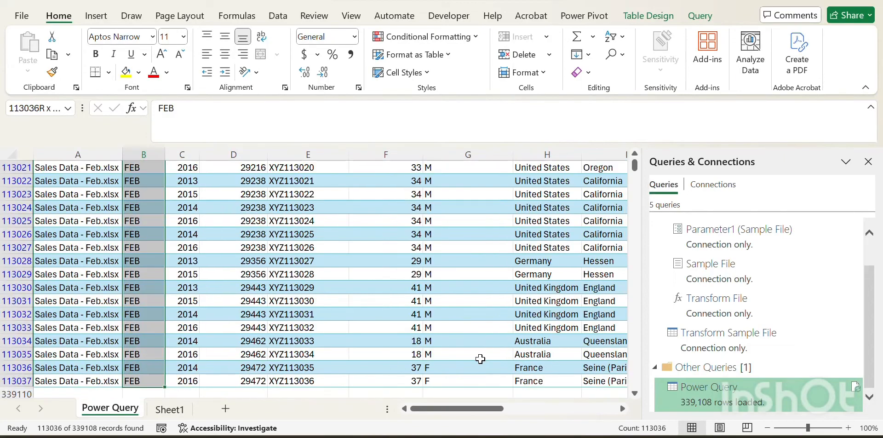
key(ctrl+Up)
key(Down)
key(Up)
key(Left)
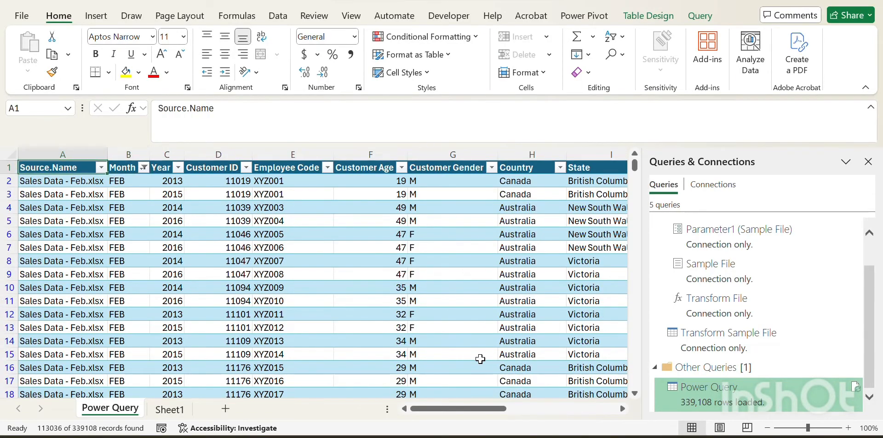
Step: Switch the Month filter to show only MAR
key(Right)
key(alt+Down)
key(Down)
key(Down)
key(Down)
key(Down)
key(Down)
key(Down)
key(Down)
key(Down)
key(Down)
key(space)
key(Down)
key(Down)
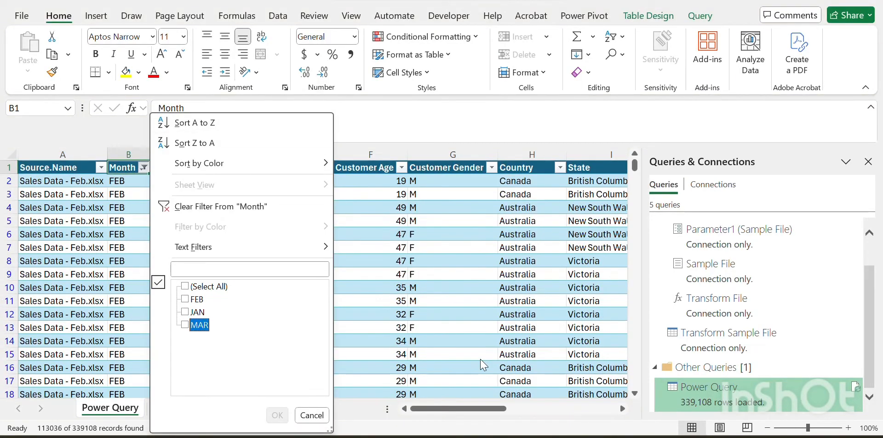
key(space)
key(Return)
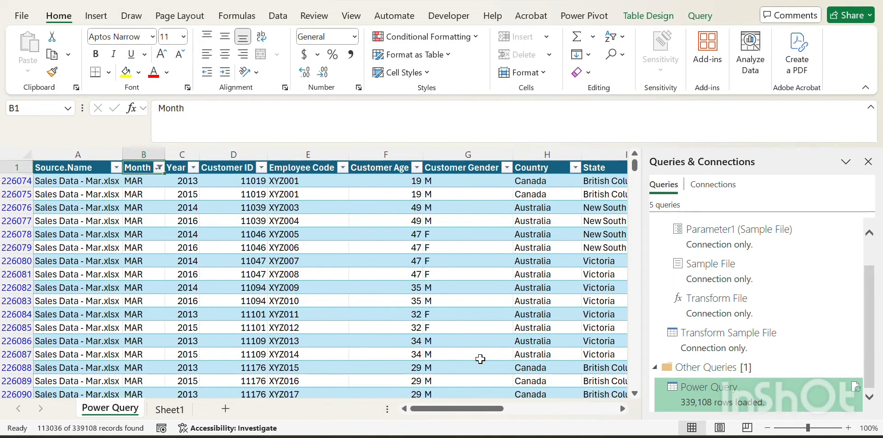
Step: Inspect the MAR rows by extending the selection down the Month column
key(Down)
key(Down)
key(Up)
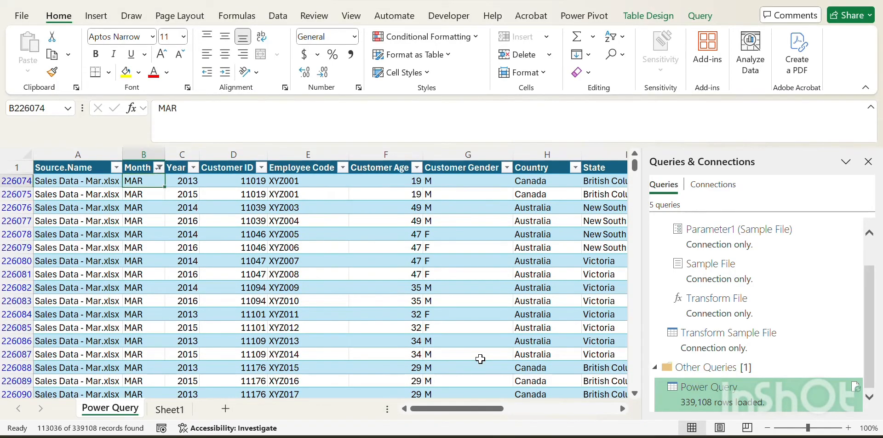
key(ctrl+shift+Down)
key(ctrl+Up)
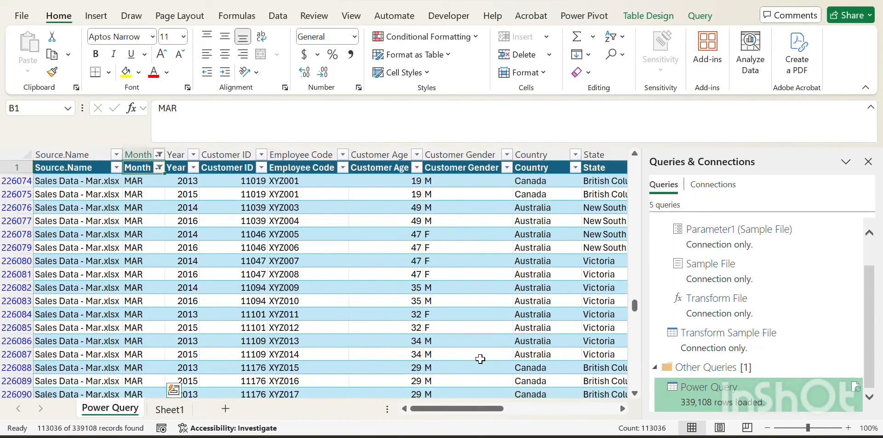
key(Down)
key(Up)
key(Left)
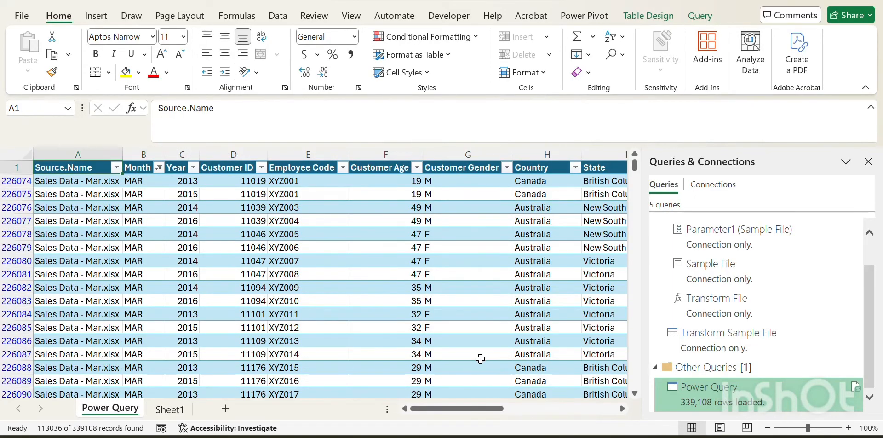
Step: Turn off the table's filters and header filter buttons
key(ctrl+shift+l)
key(Down)
key(Down)
key(Up)
key(Up)
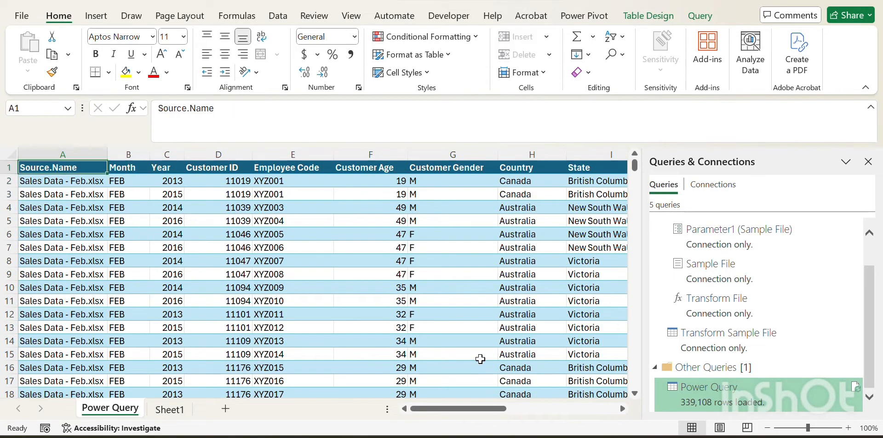
key(Right)
key(Left)
key(Right)
key(Left)
key(Down)
key(Up)
key(Right)
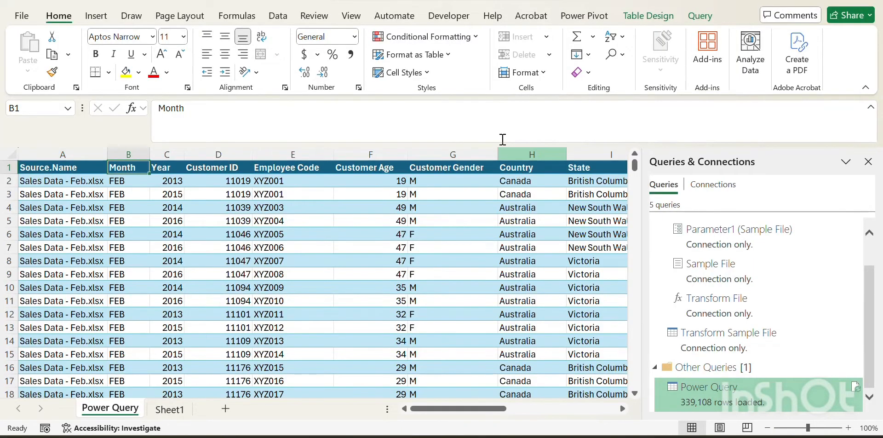
click(702, 20)
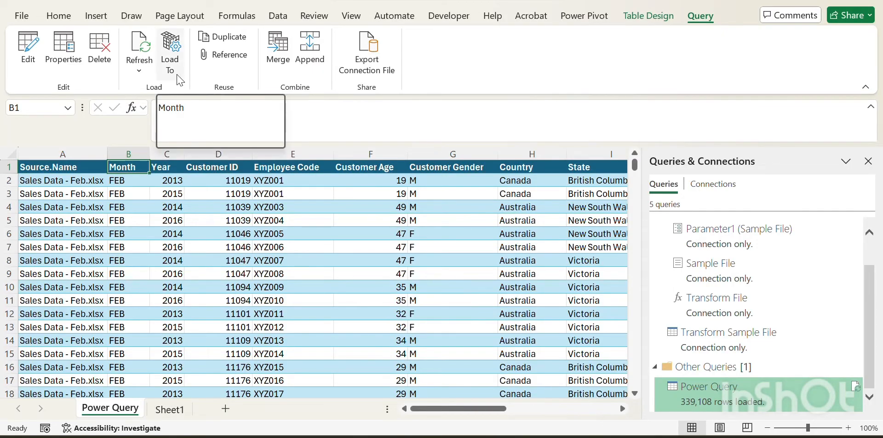
click(170, 60)
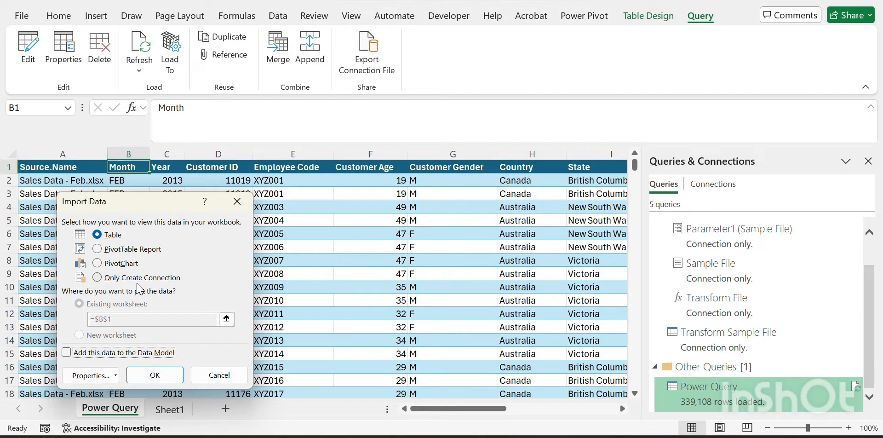
click(99, 250)
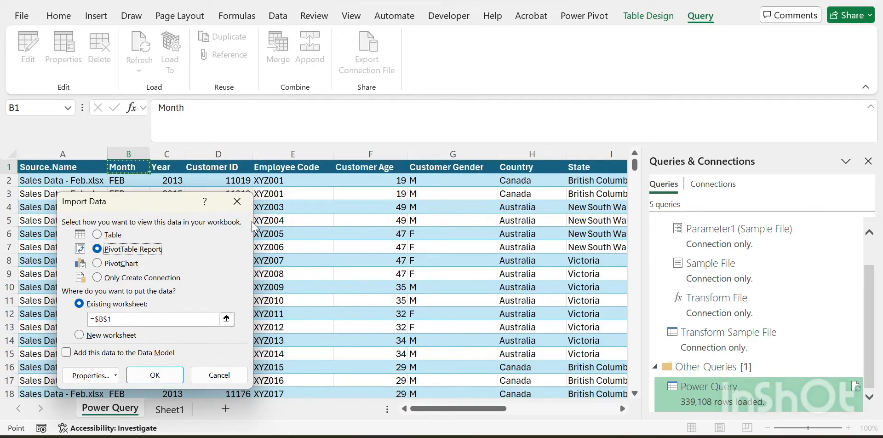
click(239, 202)
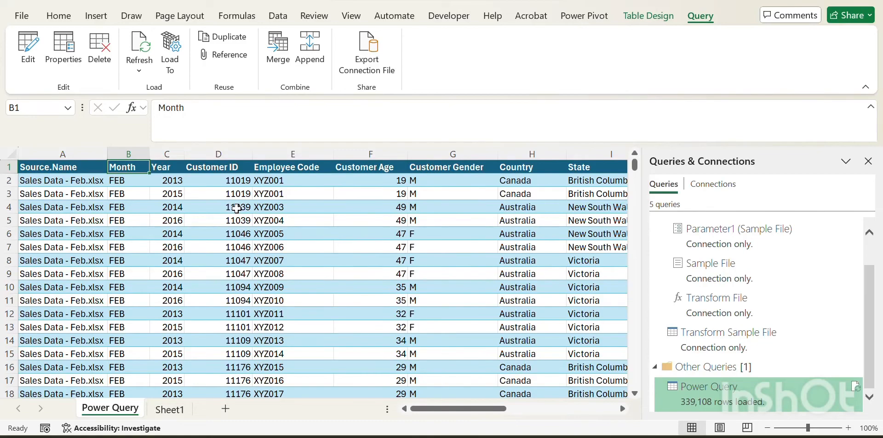
Step: Step through the Month and Year headers and across to the Revenue column
key(Left)
key(Right)
key(Left)
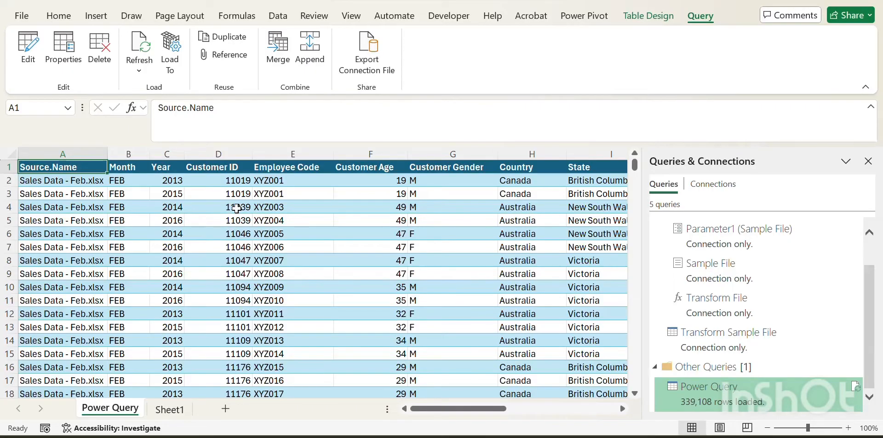
key(Right)
key(Right)
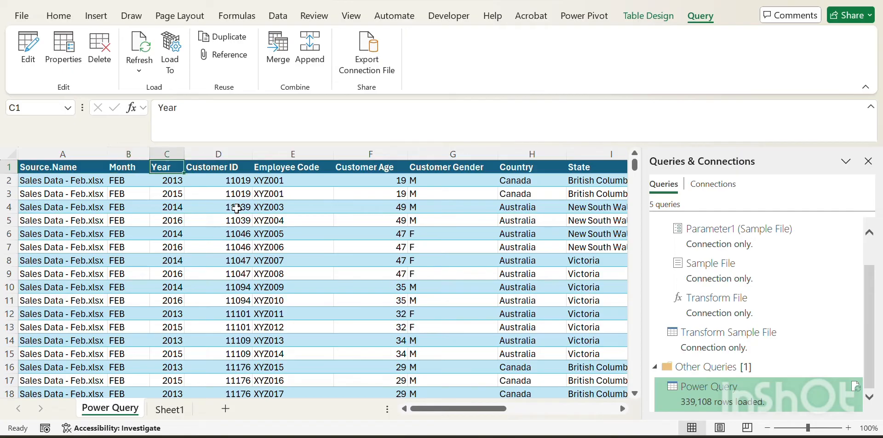
key(Left)
key(Down)
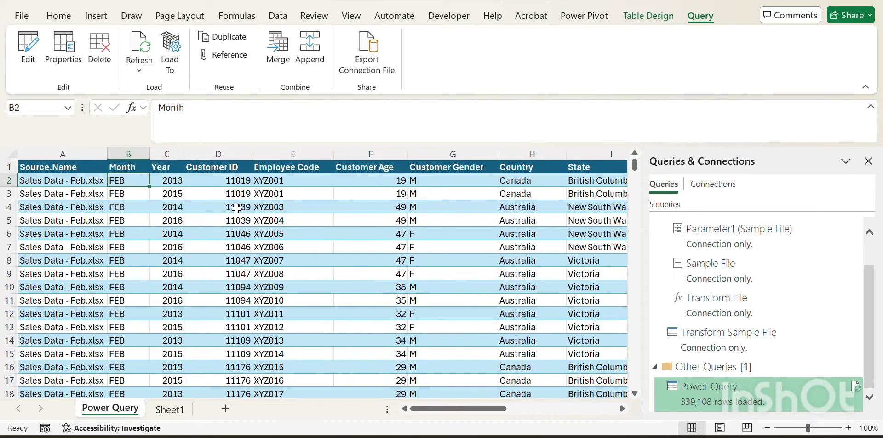
key(Up)
key(Right)
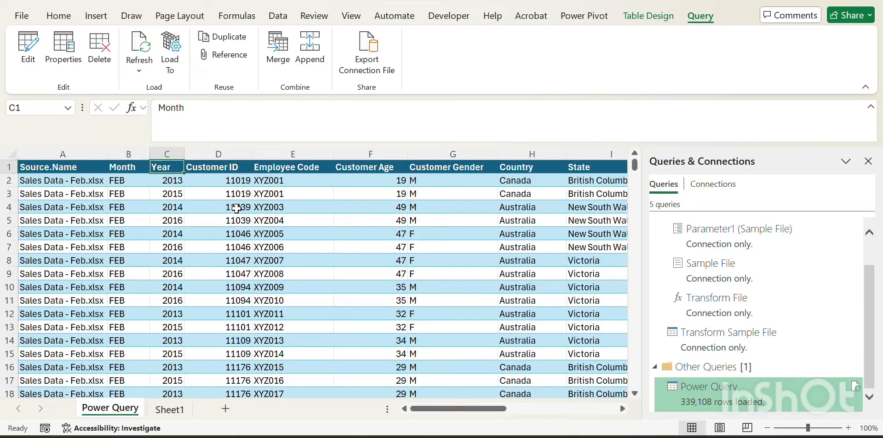
key(Left)
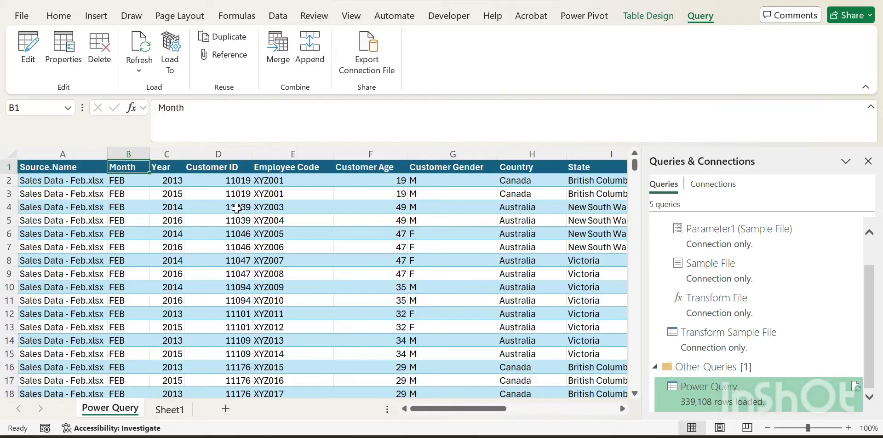
key(Right)
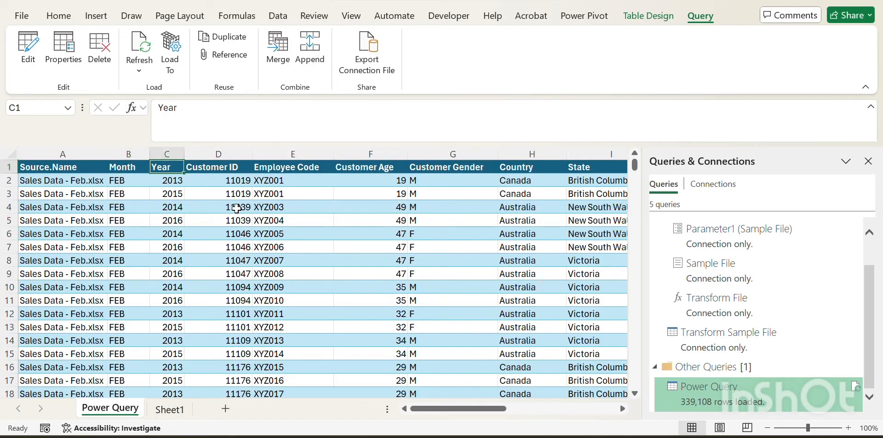
key(Left)
key(ctrl+Right)
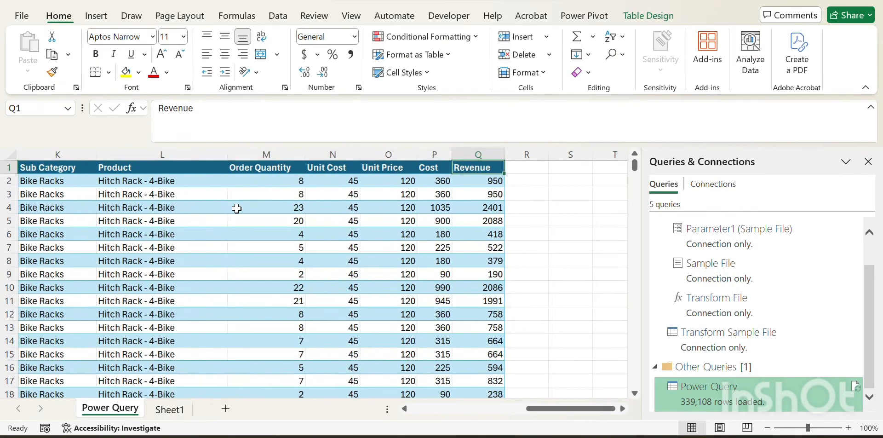
key(Left)
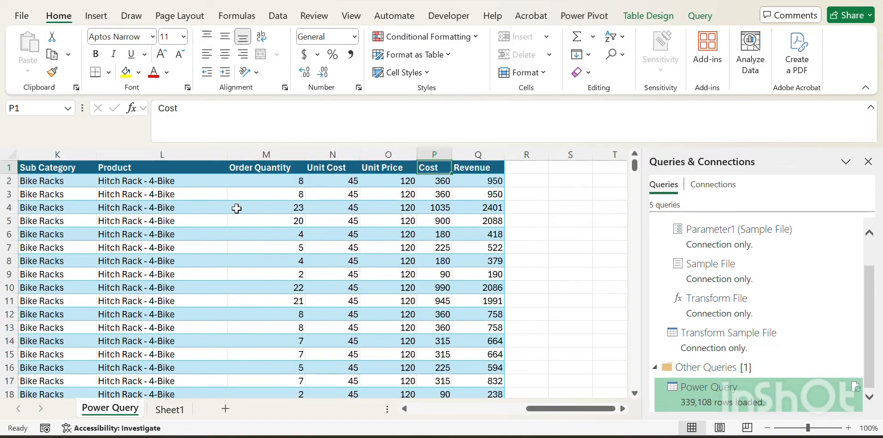
key(Right)
key(Right)
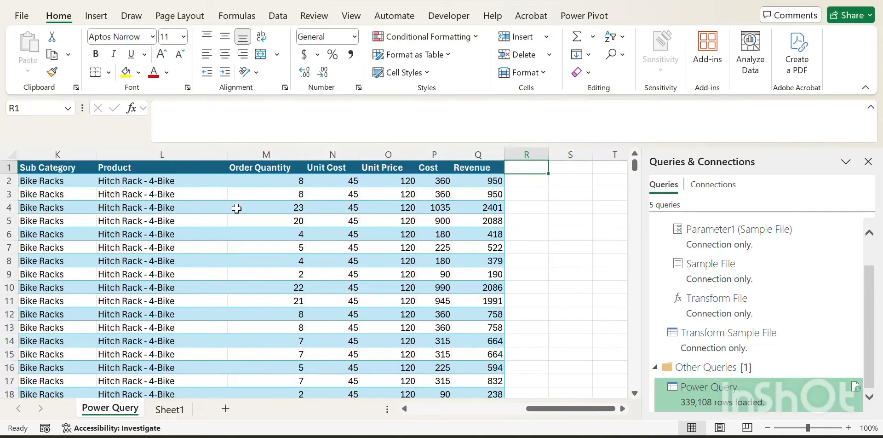
Step: Browse the combined table's header row from the Source.Name column across to Revenue and back
key(Left)
key(Left)
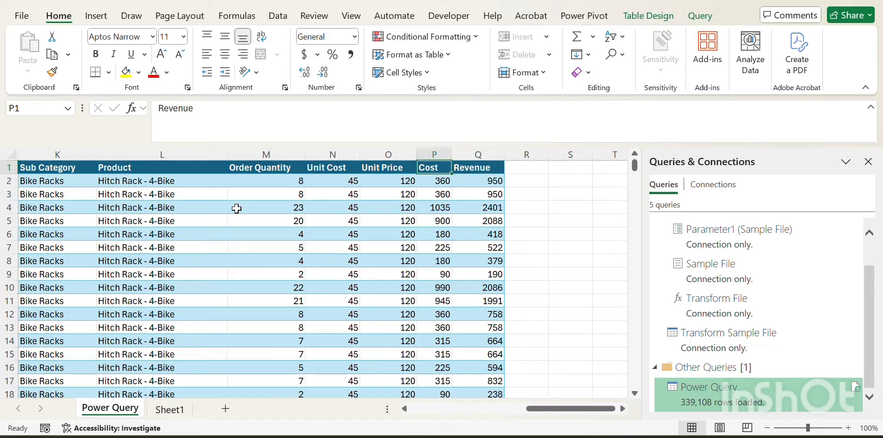
key(Left)
key(Left)
key(Left)
key(Left)
key(Left)
key(Left)
key(Left)
key(Left)
key(Left)
key(Left)
key(Left)
key(Left)
key(Left)
key(Left)
key(Left)
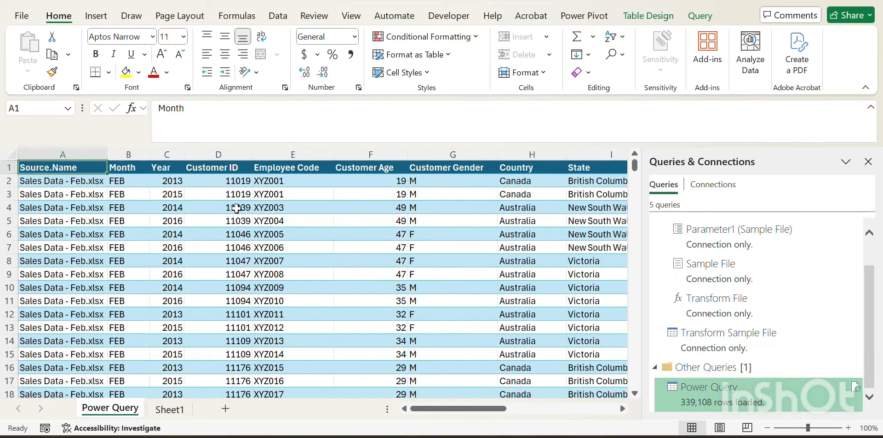
key(ctrl+Right)
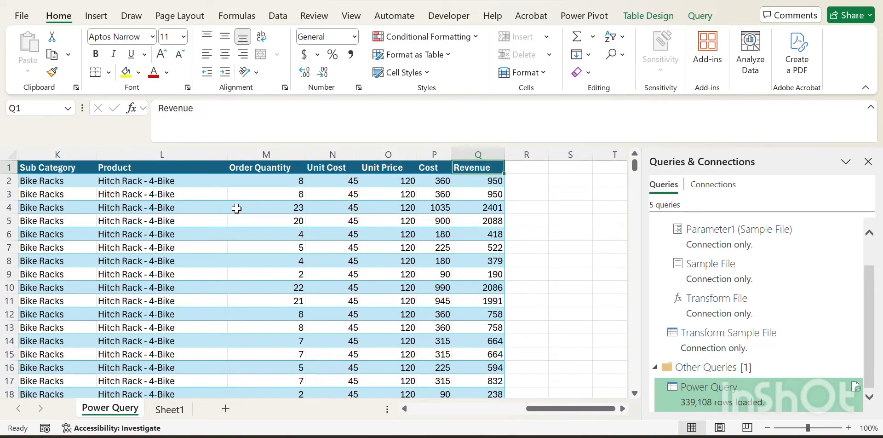
key(Right)
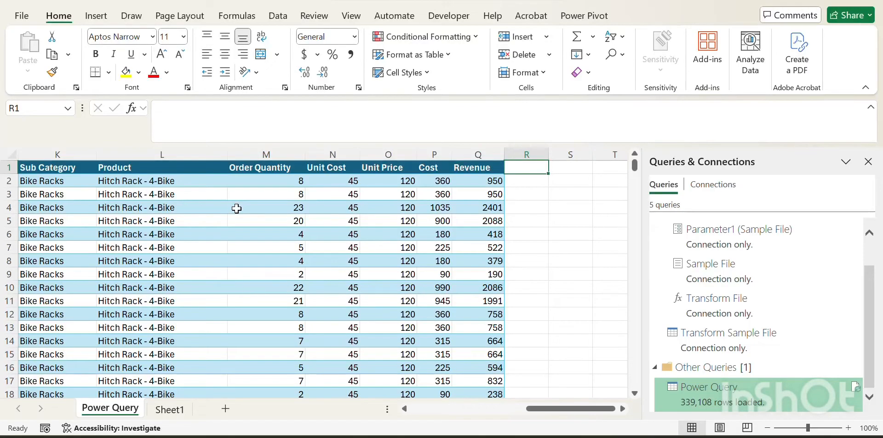
key(Right)
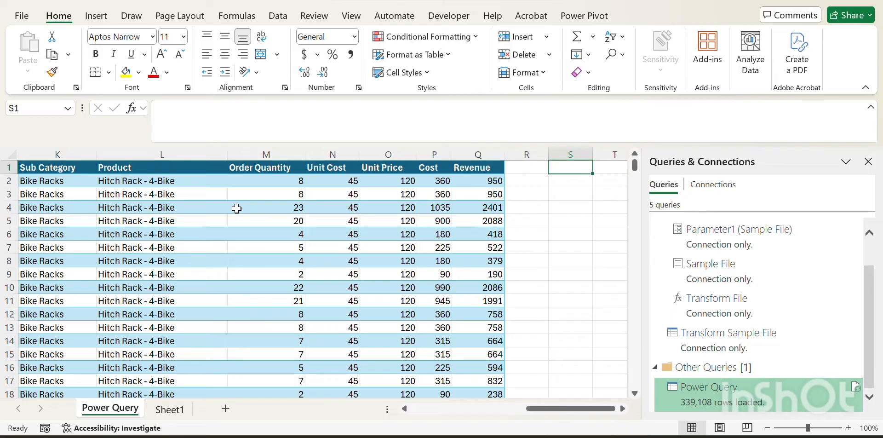
key(Left)
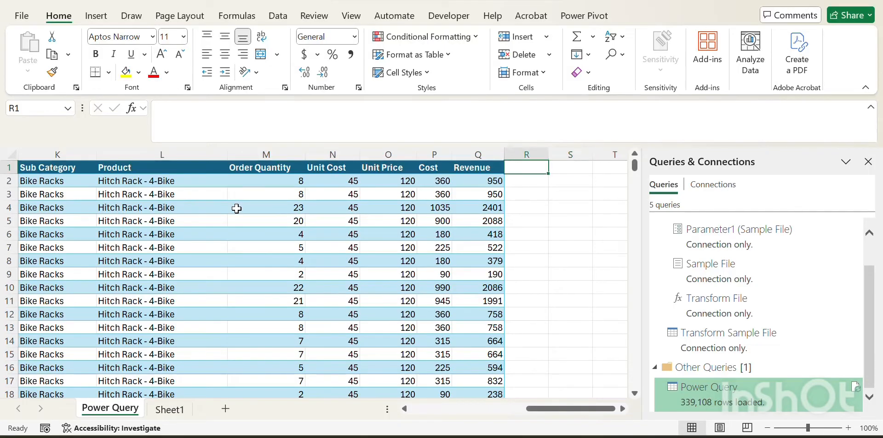
key(Right)
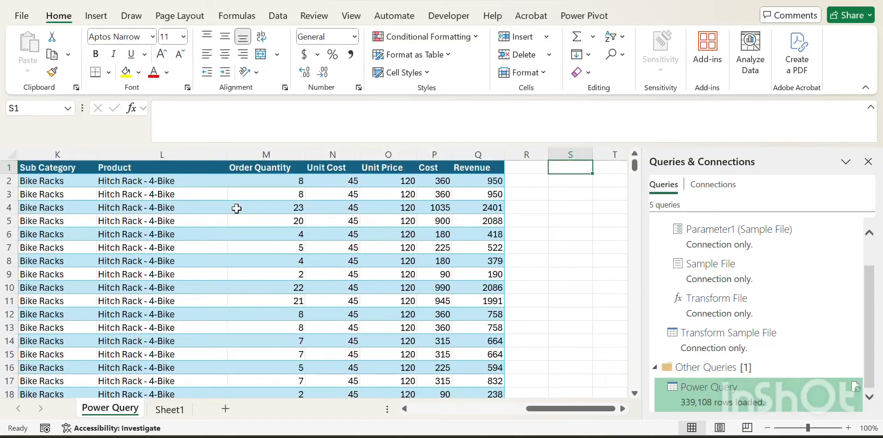
key(Left)
scroll(237, 209, right, 1)
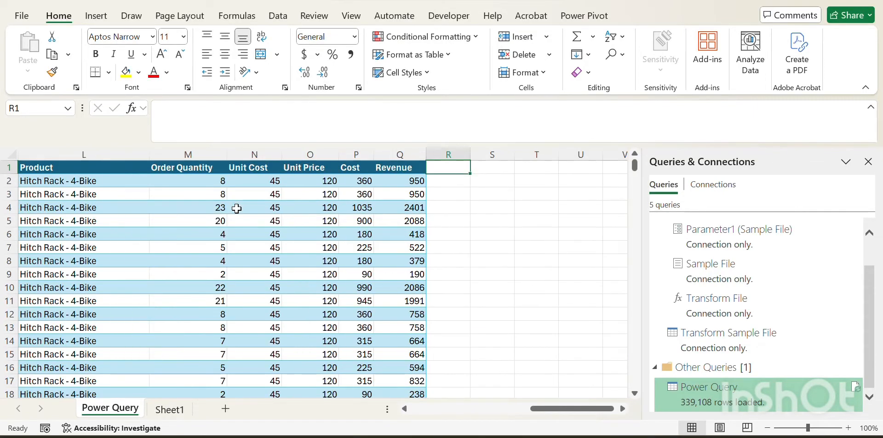
key(Left)
key(Left)
key(Left)
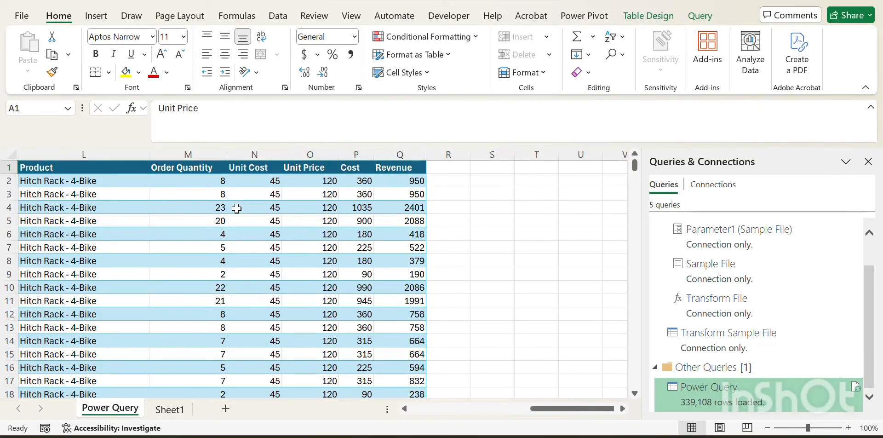
key(Home)
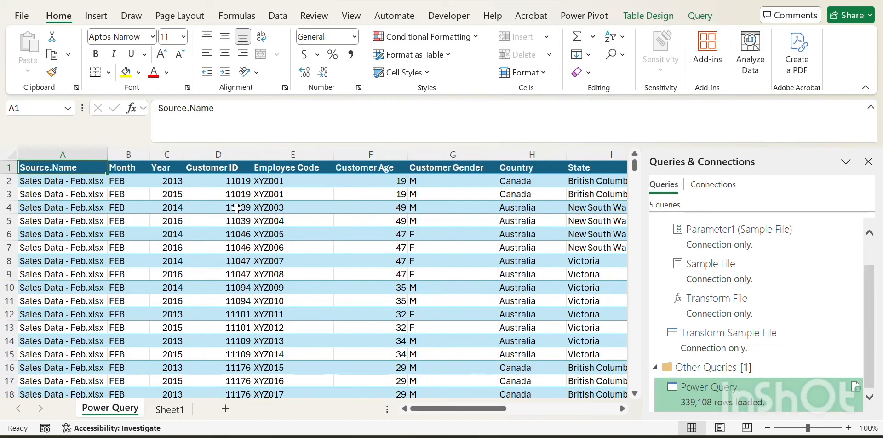
key(Right)
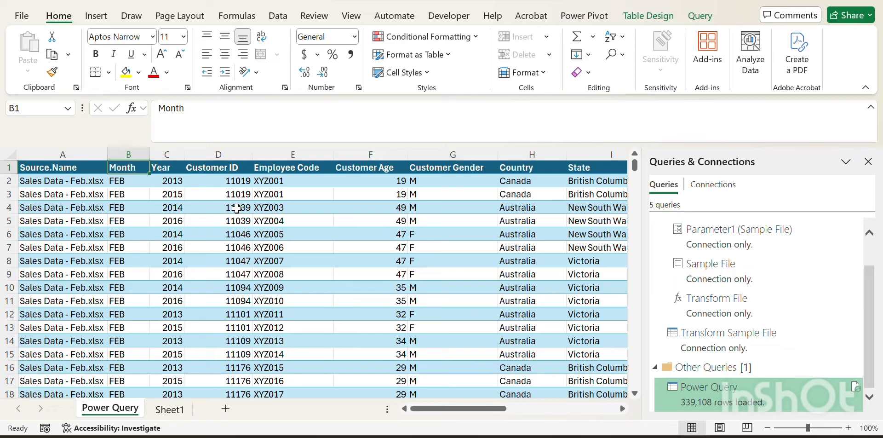
key(Right)
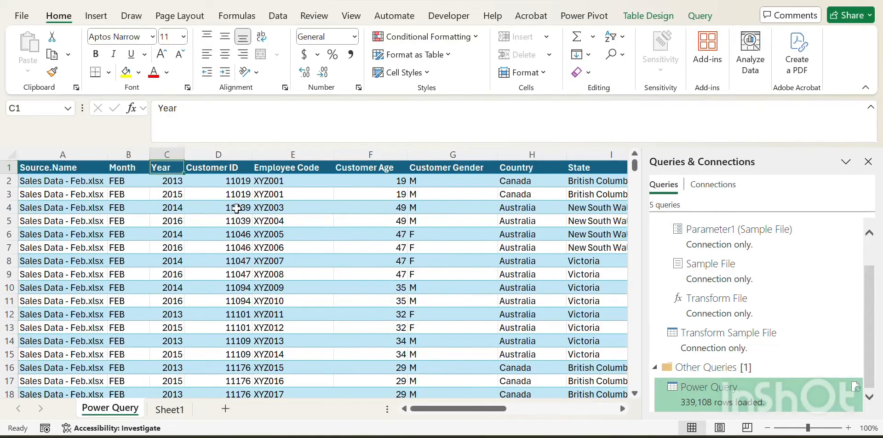
key(Home)
key(Right)
key(Right)
key(Right)
key(Right)
key(Right)
key(Right)
key(Right)
key(Right)
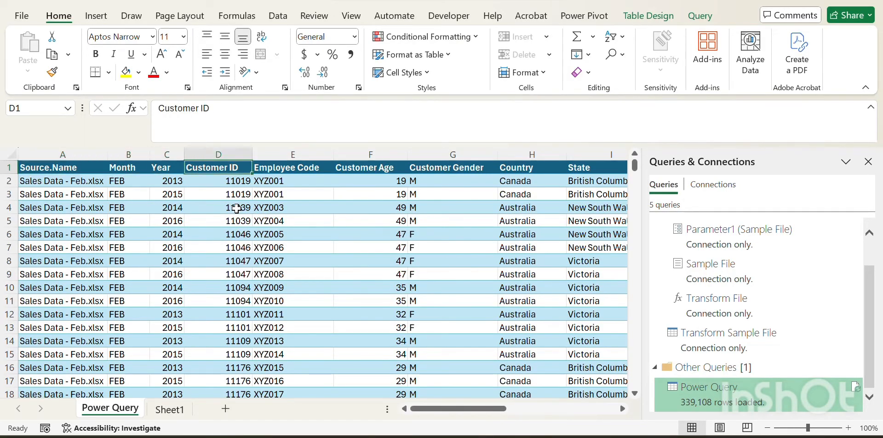
key(Right)
key(Right)
key(Right)
key(Right)
key(Right)
key(Right)
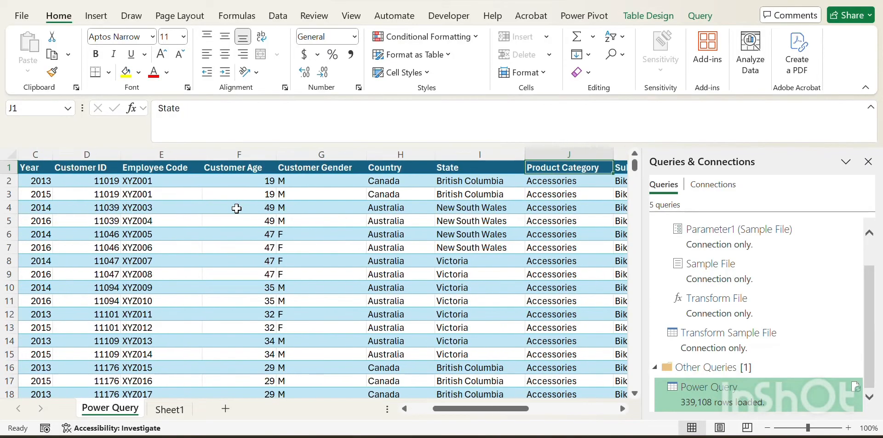
key(Right)
key(Right)
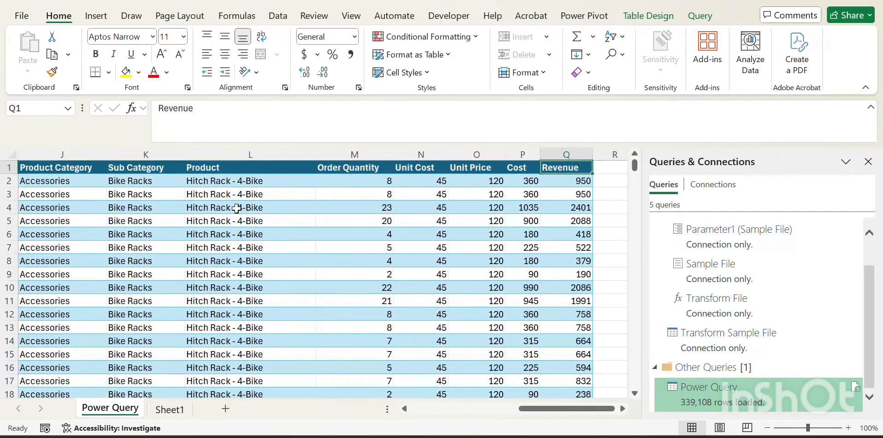
key(ctrl+Right)
key(Left)
key(Left)
key(Left)
key(ctrl+Left)
key(Left)
key(Left)
key(Left)
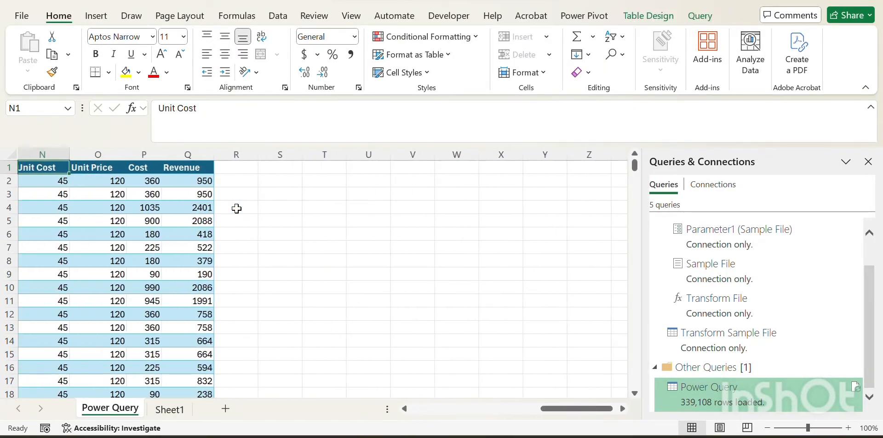
key(Right)
key(Left)
key(Left)
key(ctrl+Left)
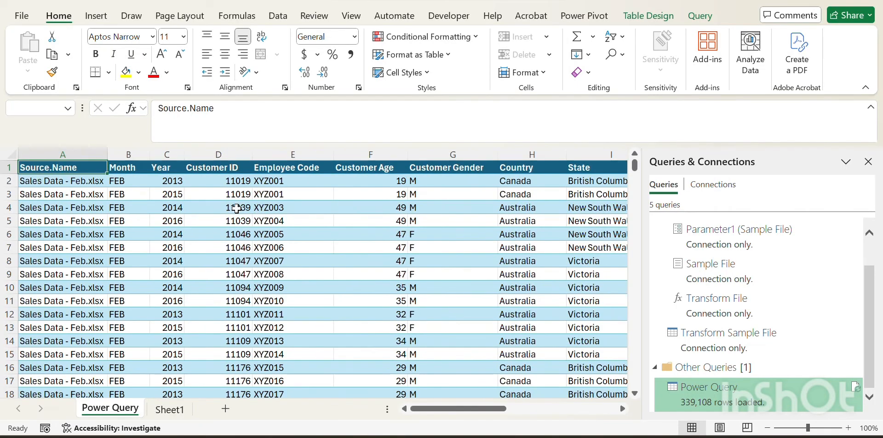
key(Right)
key(Right)
key(Right)
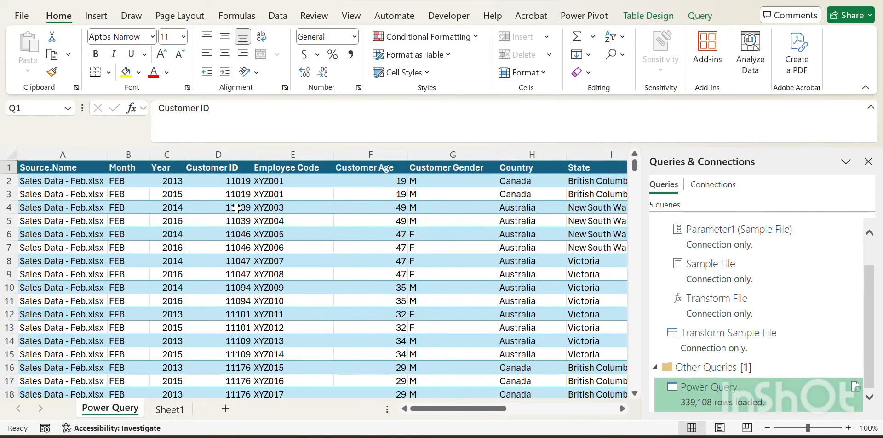
key(ctrl+Right)
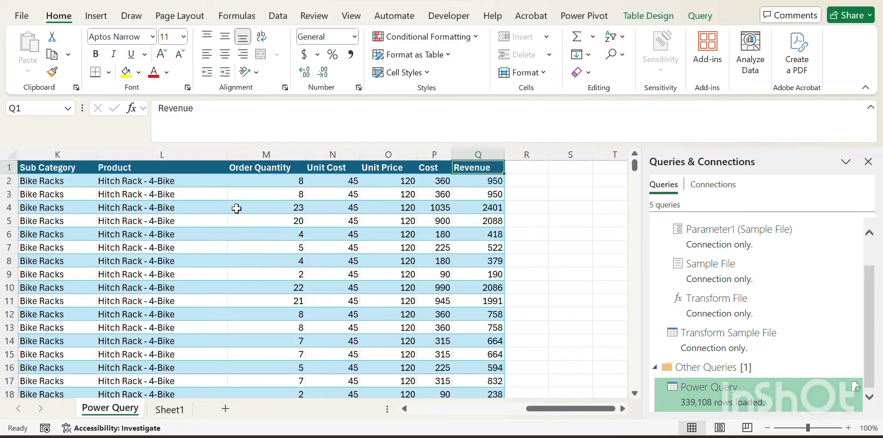
key(ctrl+Left)
key(Right)
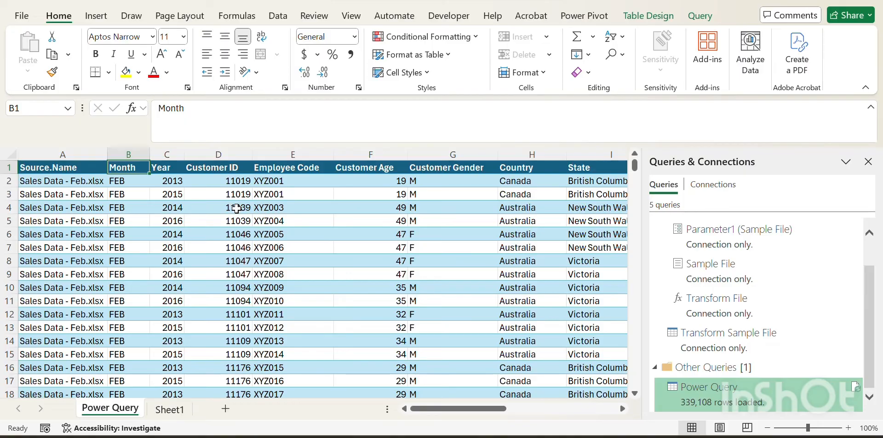
key(Right)
key(Right)
key(Right)
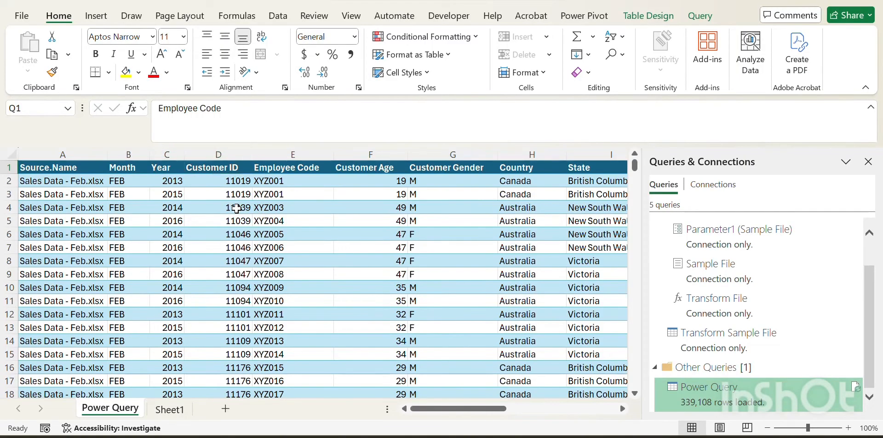
key(ctrl+Right)
key(Right)
key(Right)
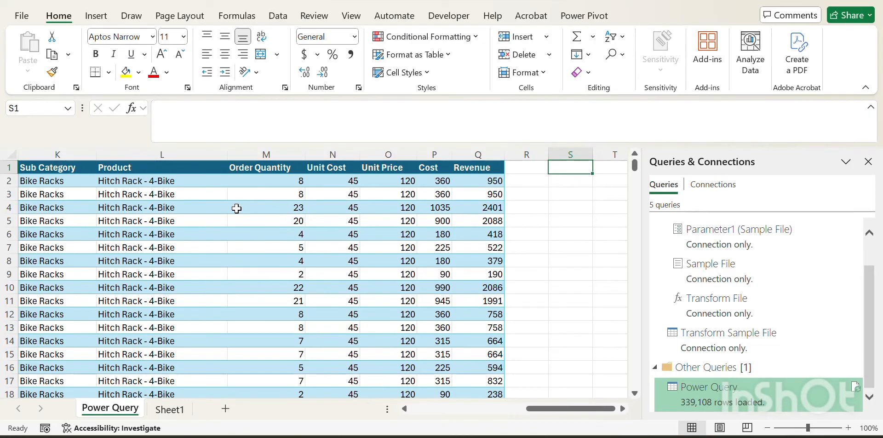
key(Right)
key(Left)
key(Left)
key(Left)
key(Left)
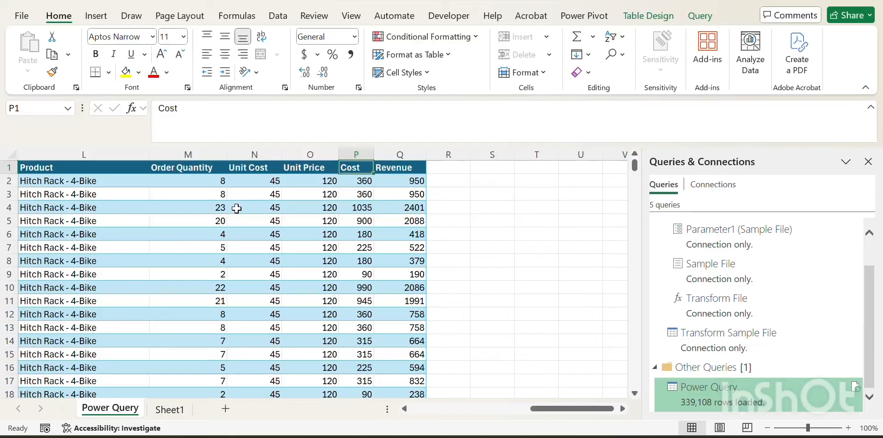
key(ctrl+Home)
key(Down)
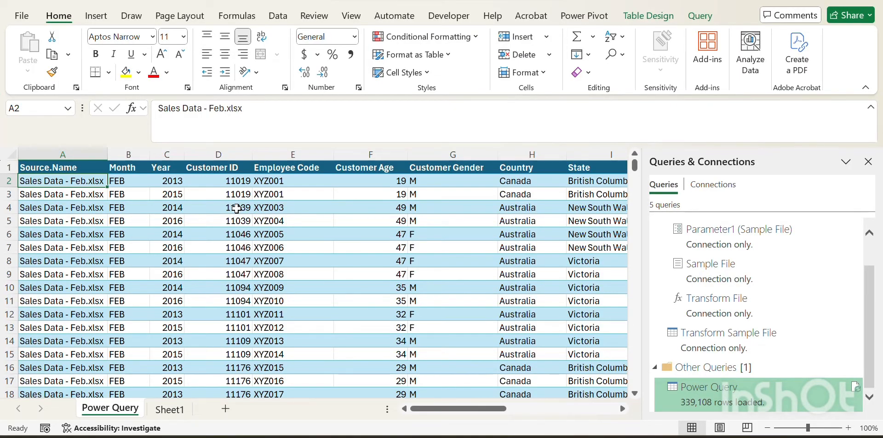
key(Right)
key(Up)
key(Down)
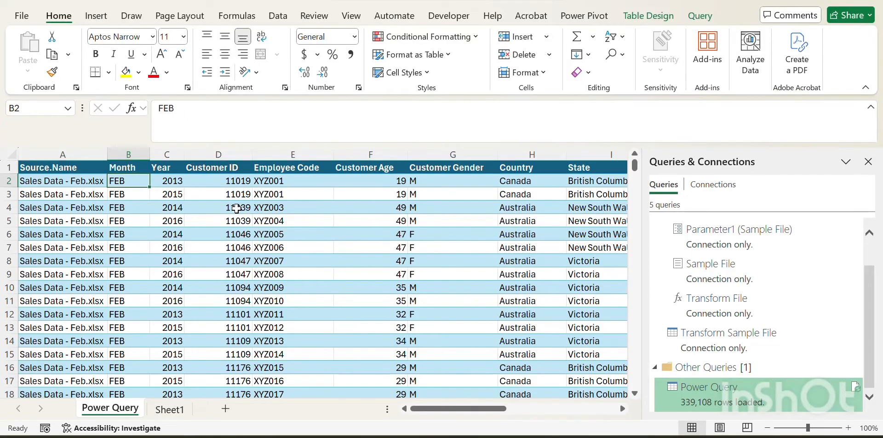
key(Up)
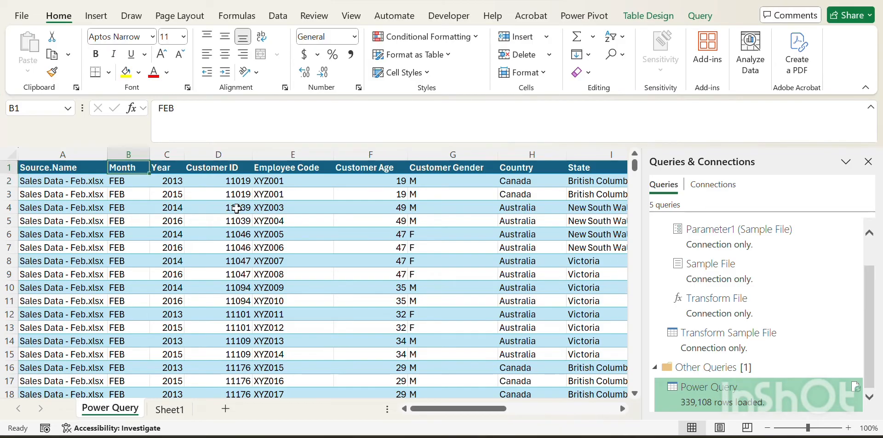
key(Left)
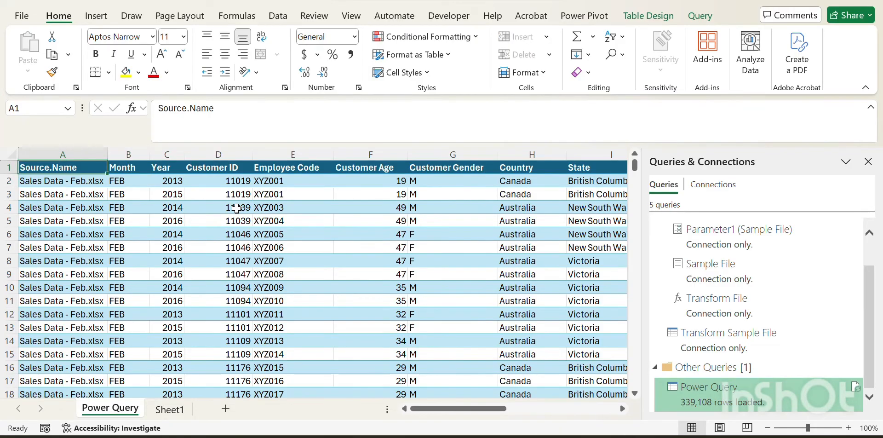
Step: Save the workbook as combine on the Desktop as an Excel Workbook
key(F12)
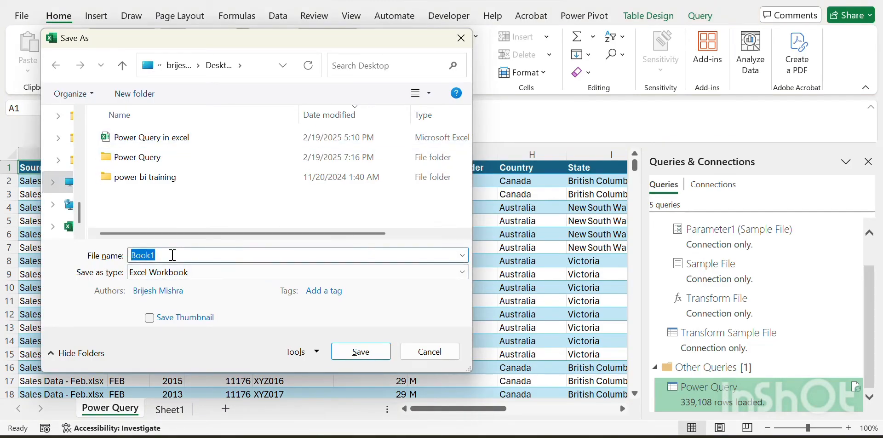
text(combine)
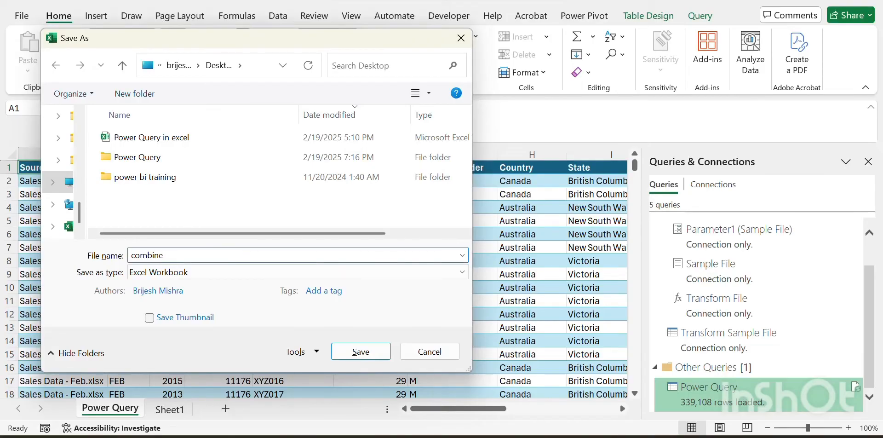
click(350, 355)
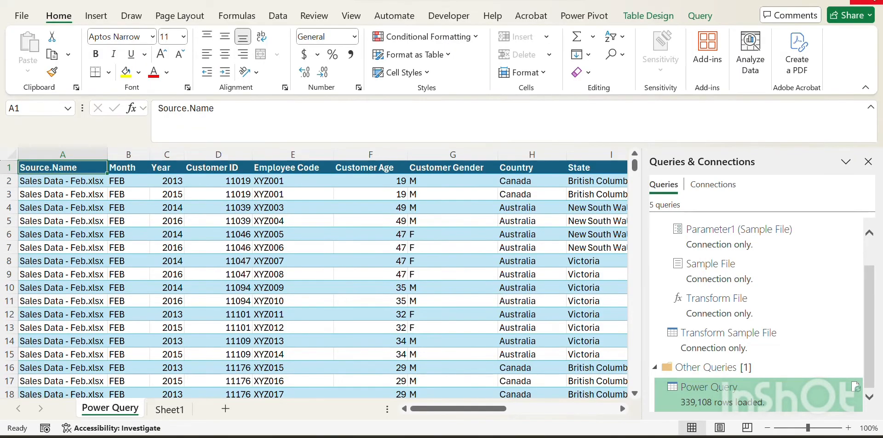
Step: Switch to File Explorer and duplicate the Sales Data - Mar workbook in the Power Query folder
click(867, 2)
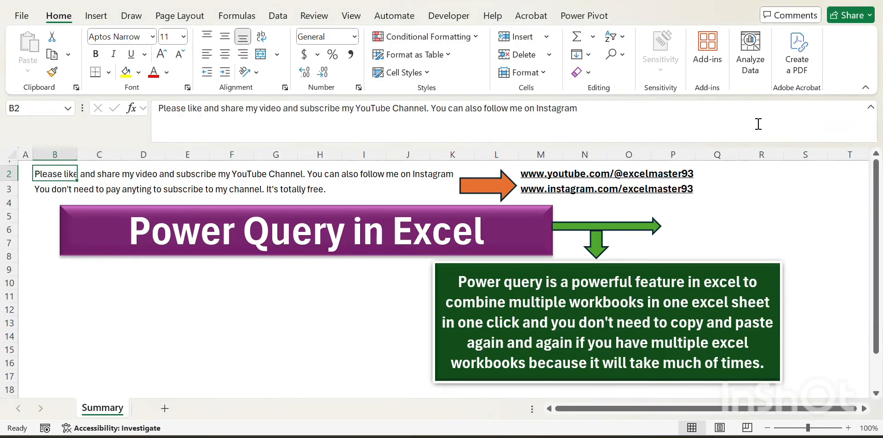
key(Left)
key(Down)
key(Down)
key(Down)
key(alt+Tab)
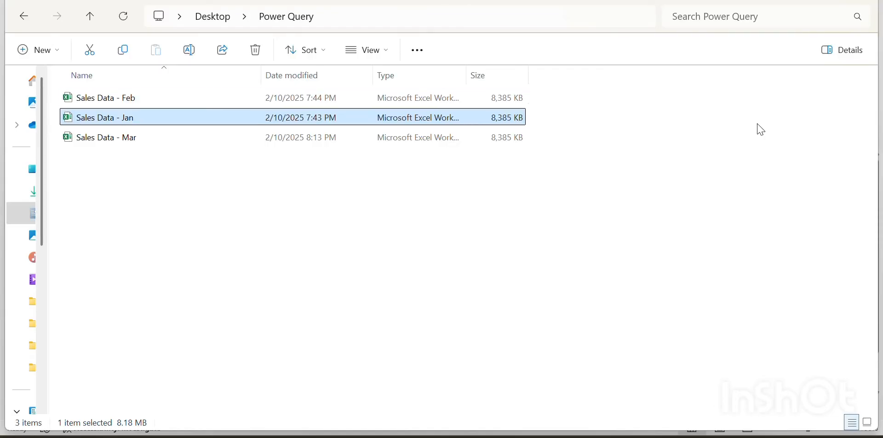
key(Down)
key(ctrl+c)
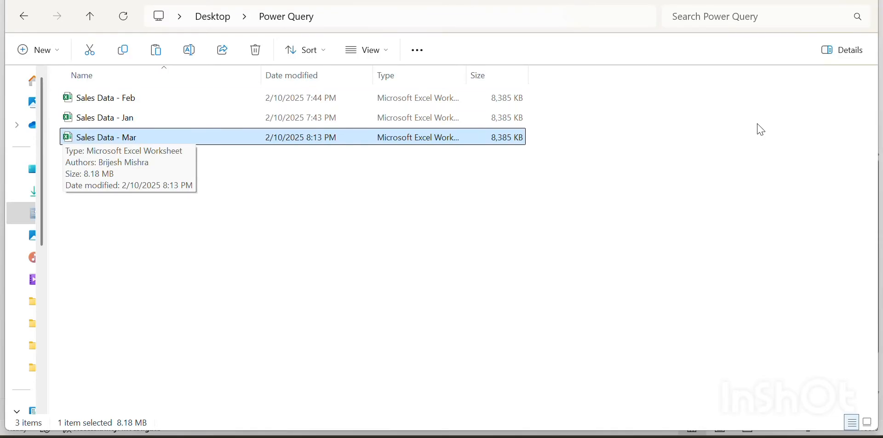
key(ctrl+v)
key(Down)
key(Up)
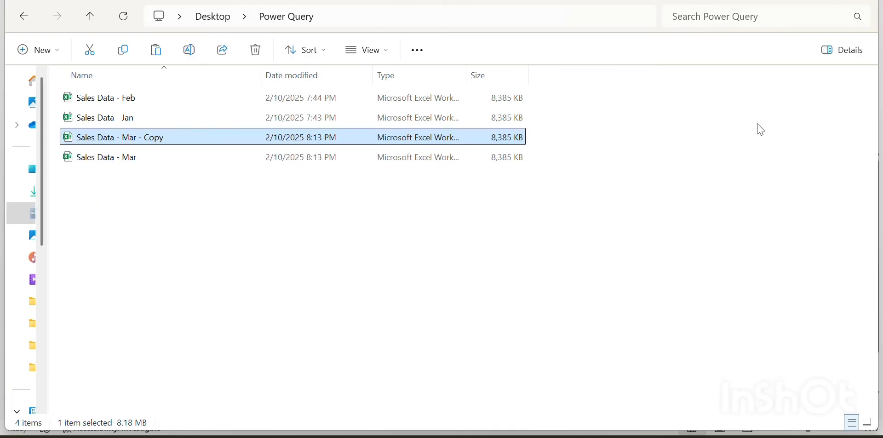
Step: Rename the copied workbook to Sales Data - Apr
key(F2)
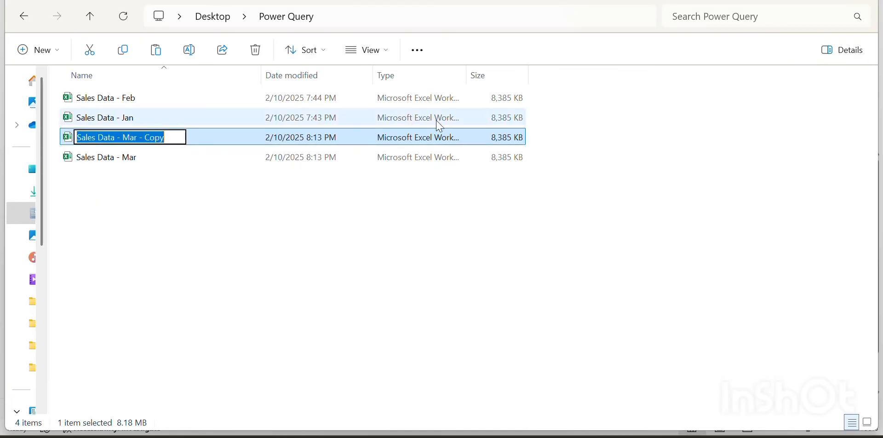
click(171, 136)
key(BackSpace)
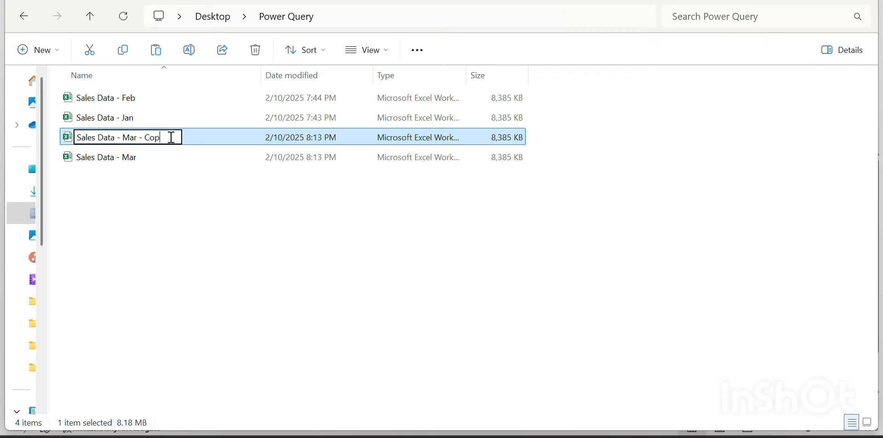
key(BackSpace)
key(BackSpace)
key(BackSpace)
key(BackSpace)
key(BackSpace)
key(BackSpace)
key(BackSpace)
key(BackSpace)
key(BackSpace)
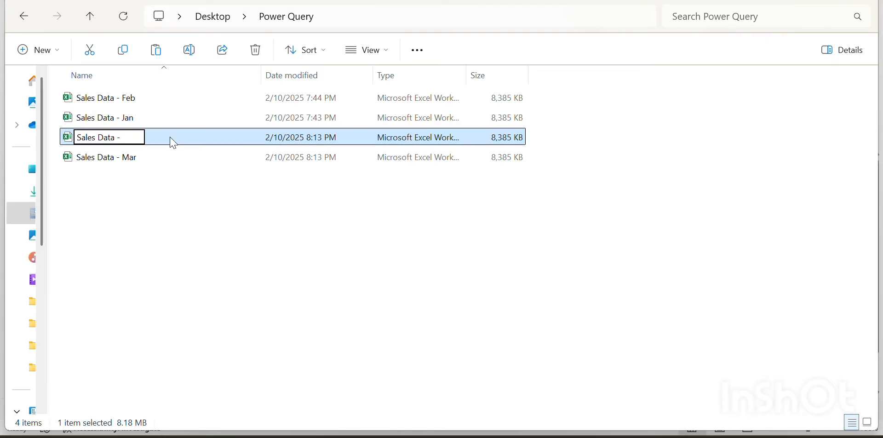
text(Apr)
key(Return)
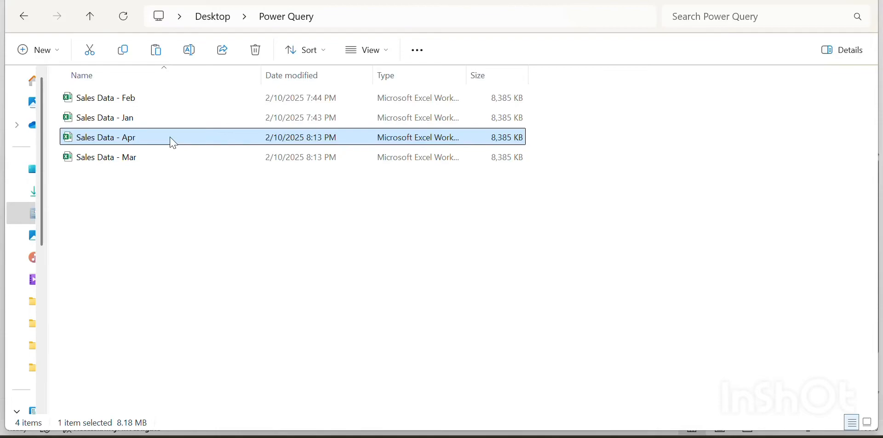
Step: Open the Sales Data - Apr workbook
key(Up)
key(Up)
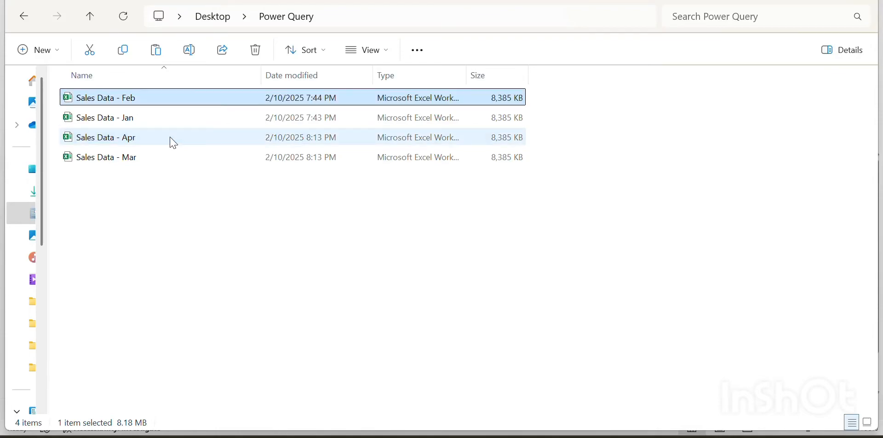
double_click(174, 143)
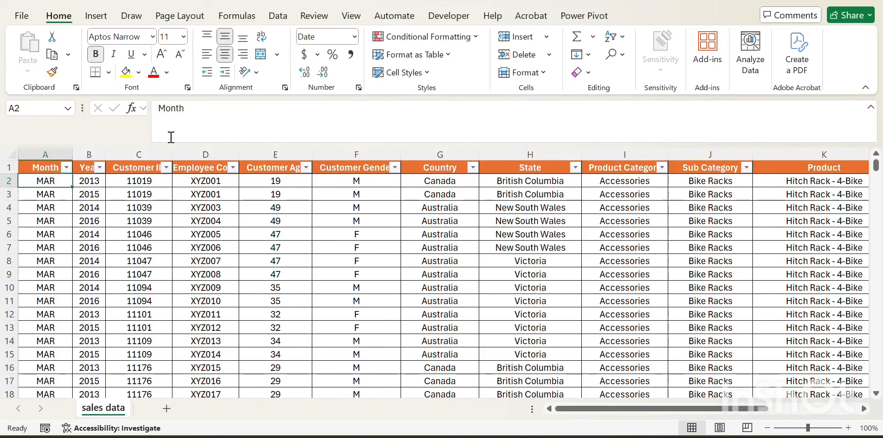
Step: Set every Month value in the sheet to Apr, filling it down the whole column
text(Apr)
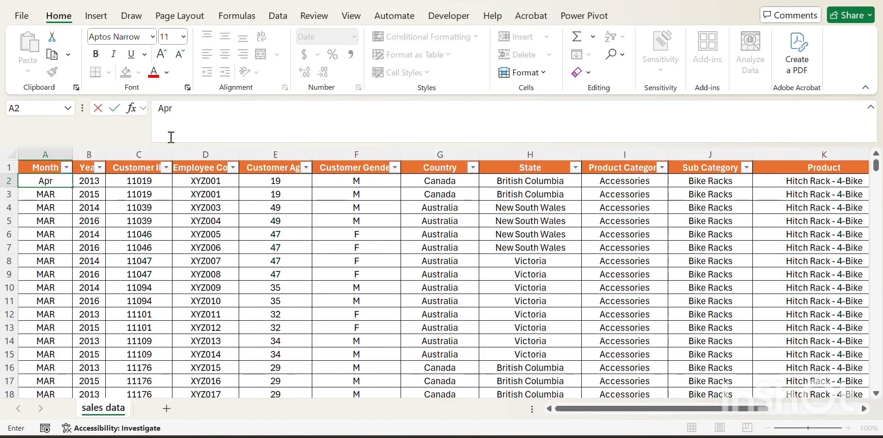
key(Return)
key(Up)
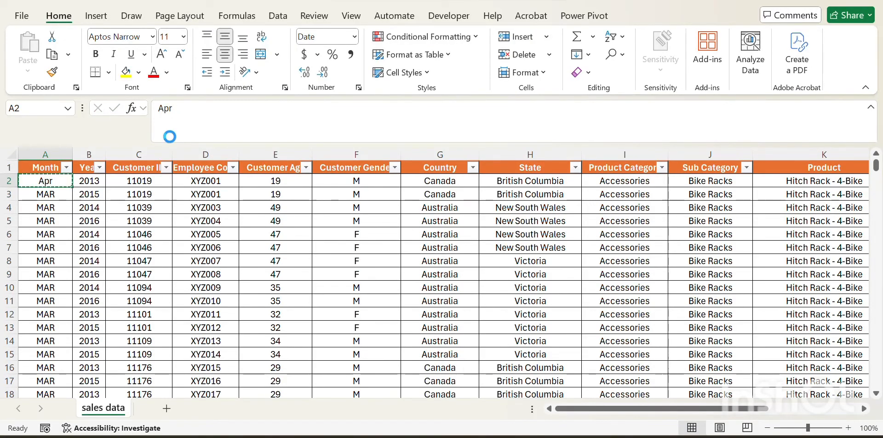
key(ctrl+c)
key(ctrl+shift+Down)
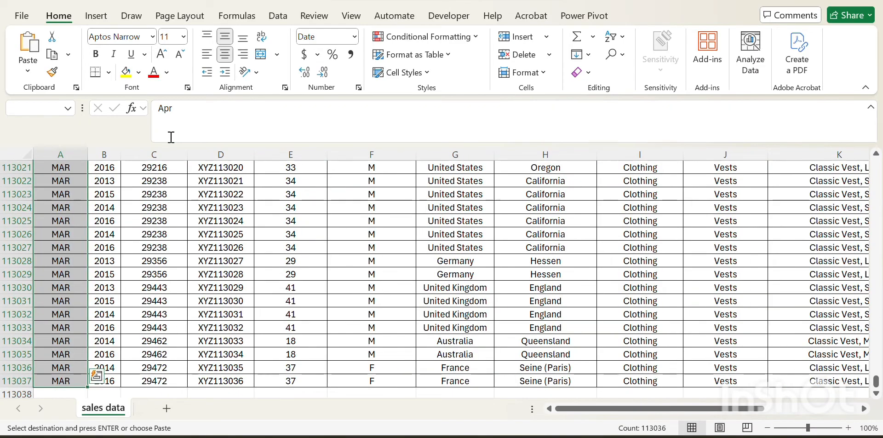
key(ctrl+v)
key(Escape)
key(Up)
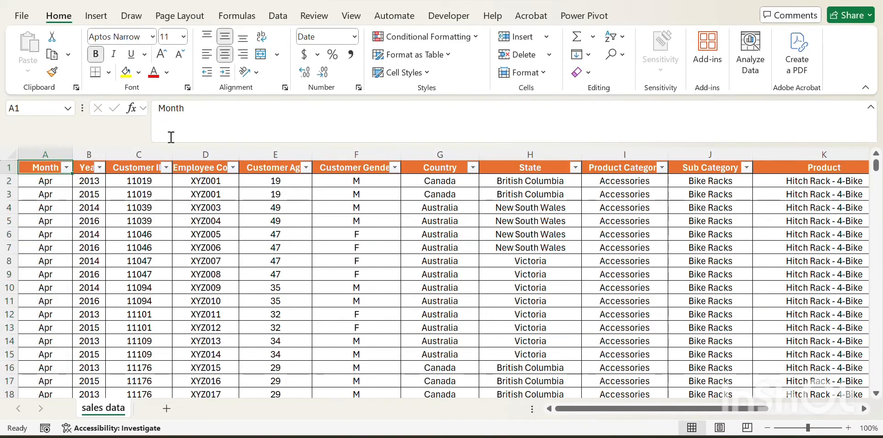
Step: Add a new column header Status next to Revenue
key(Right)
key(ctrl+Right)
key(Right)
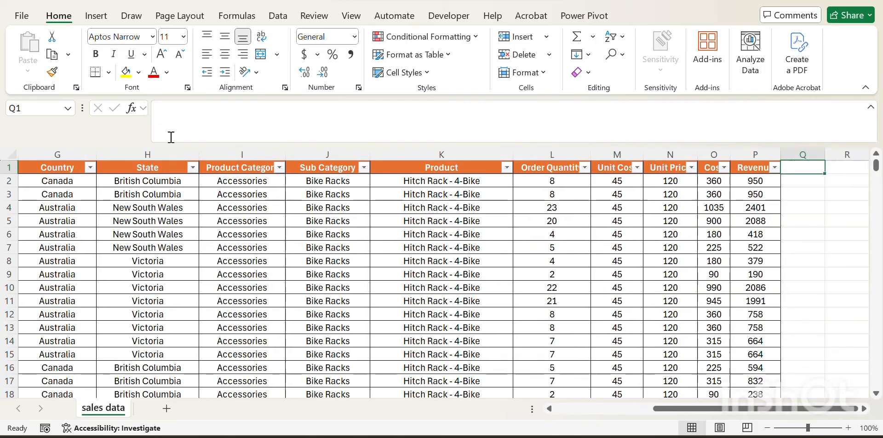
key(Left)
key(Right)
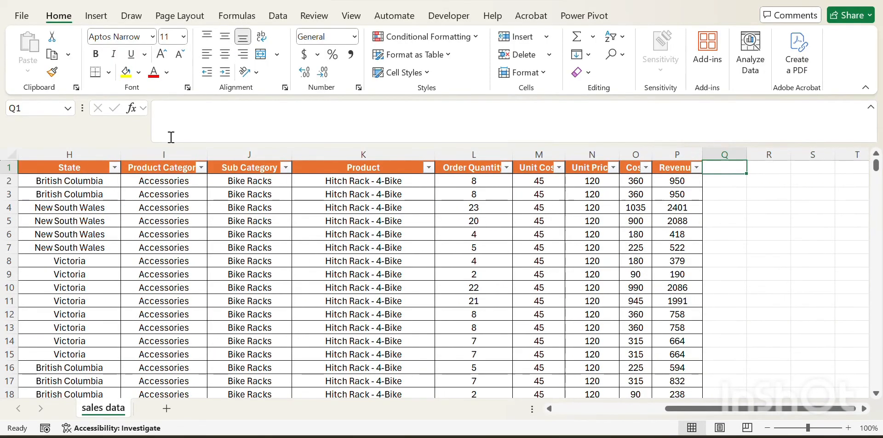
text(Sta)
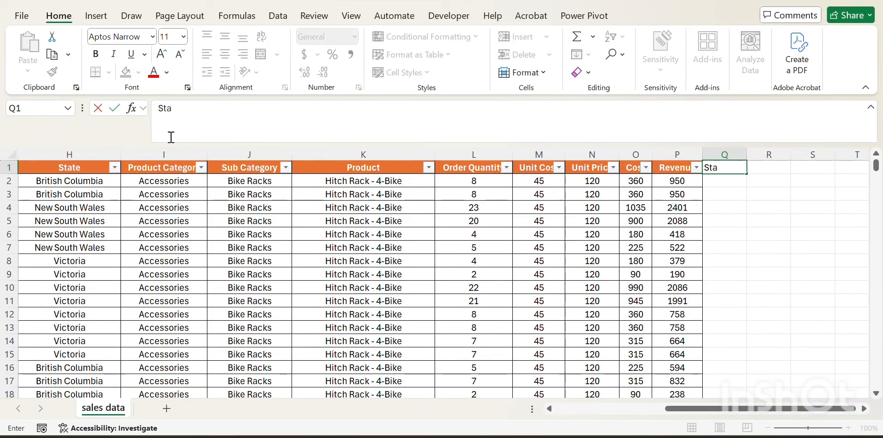
text(tus)
key(Return)
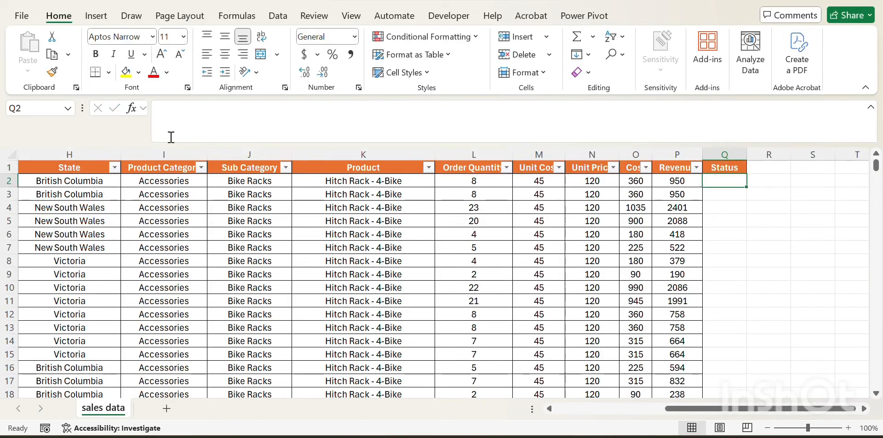
Step: Enter Active under Status and fill it down the entire column
text(Active)
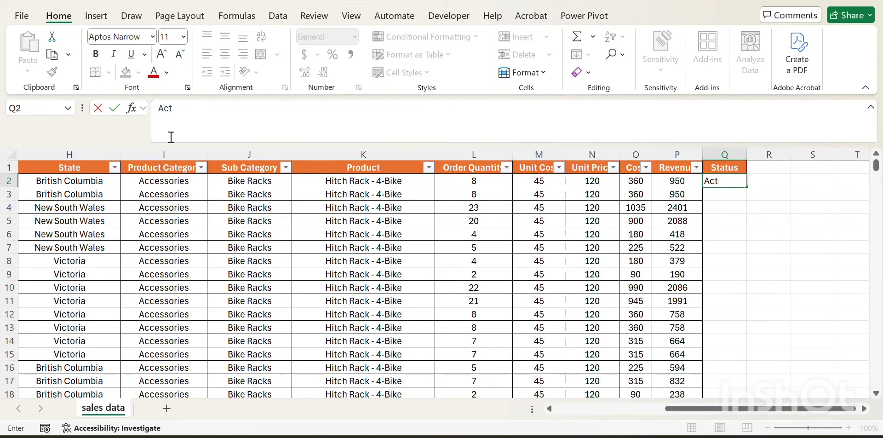
key(Return)
key(Up)
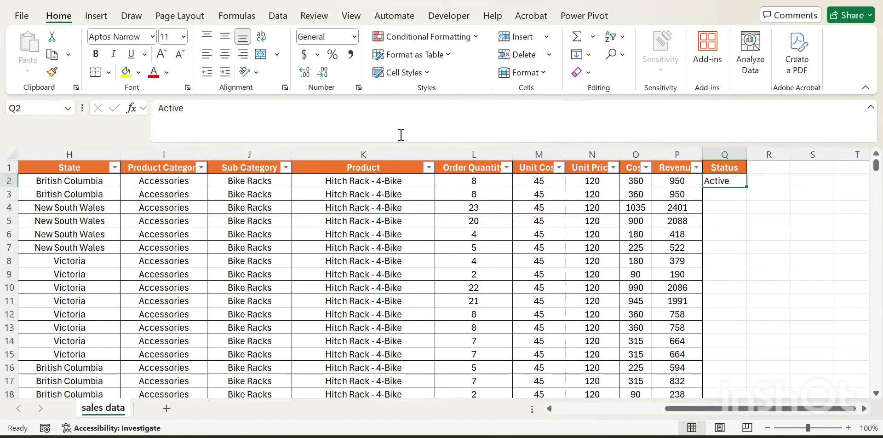
drag(748, 190, 748, 190)
double_click(748, 189)
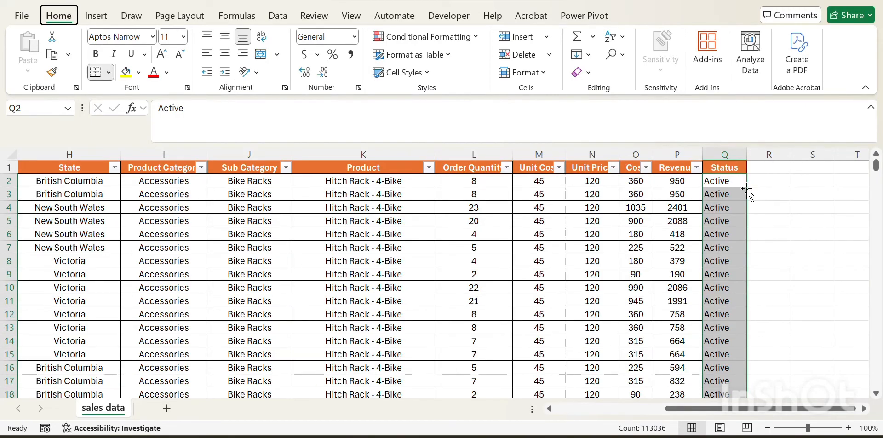
click(747, 189)
key(Up)
key(Down)
key(Up)
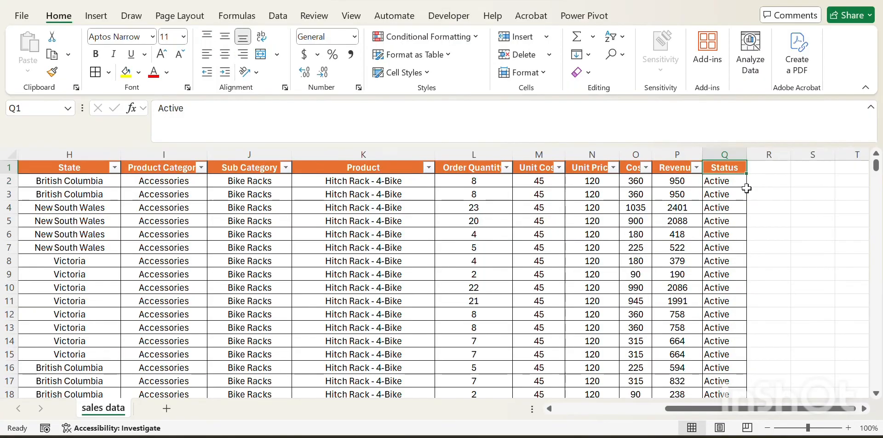
Step: Browse the header row from Month across to the Status column and back
key(Left)
key(ctrl+Left)
key(Right)
key(Right)
key(ctrl+Right)
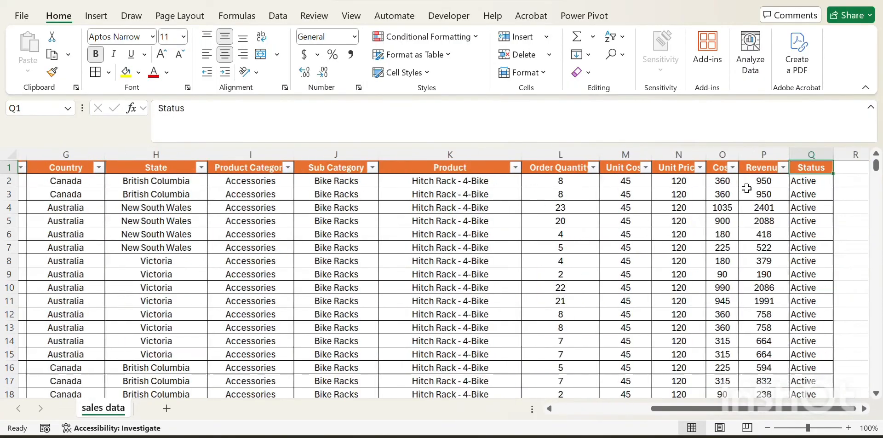
key(Right)
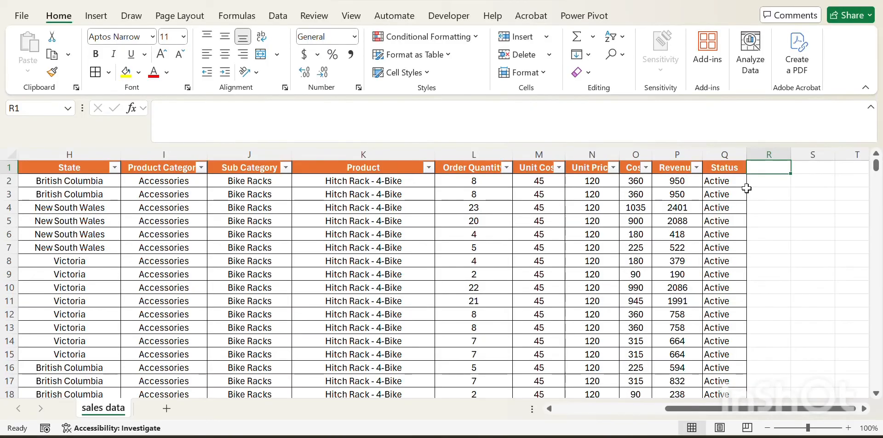
key(ctrl+Home)
key(Down)
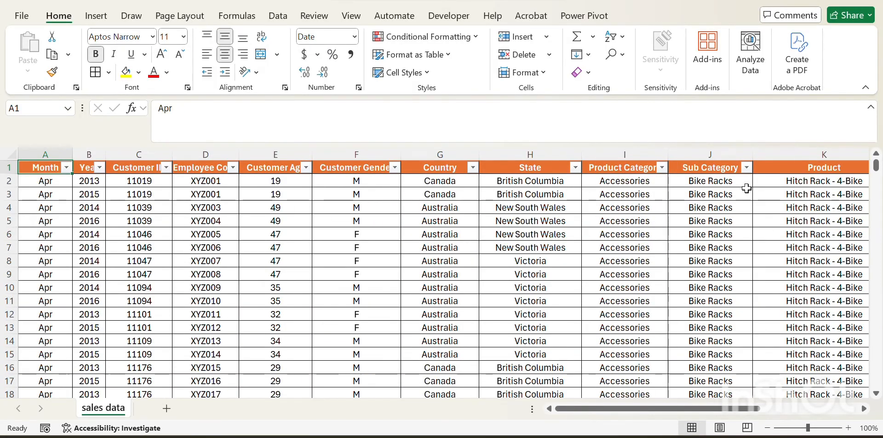
key(Up)
key(Right)
key(ctrl+Right)
key(Right)
key(Left)
key(Left)
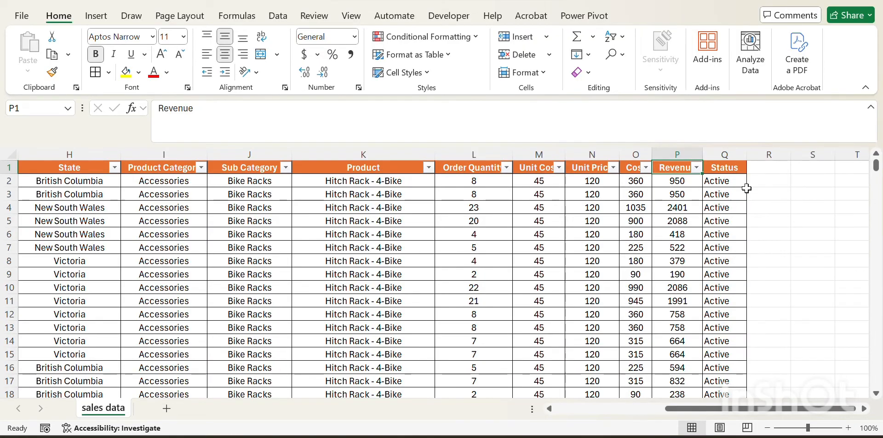
key(Right)
key(Left)
key(Left)
key(ctrl+Home)
key(Down)
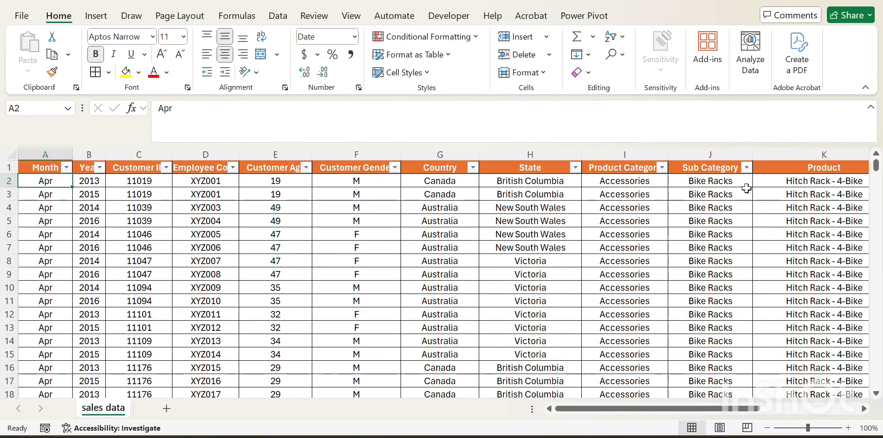
key(Up)
Step: Insert a blank row above the header row and remove the header row's filter buttons
key(shift+space)
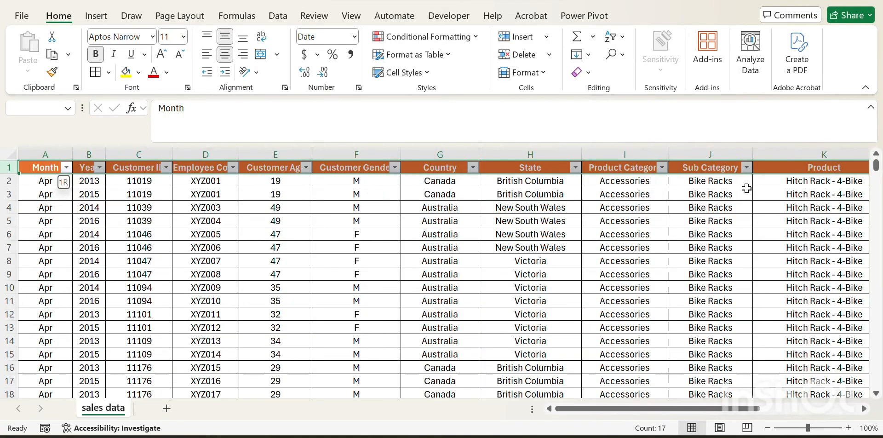
key(ctrl+shift+plus)
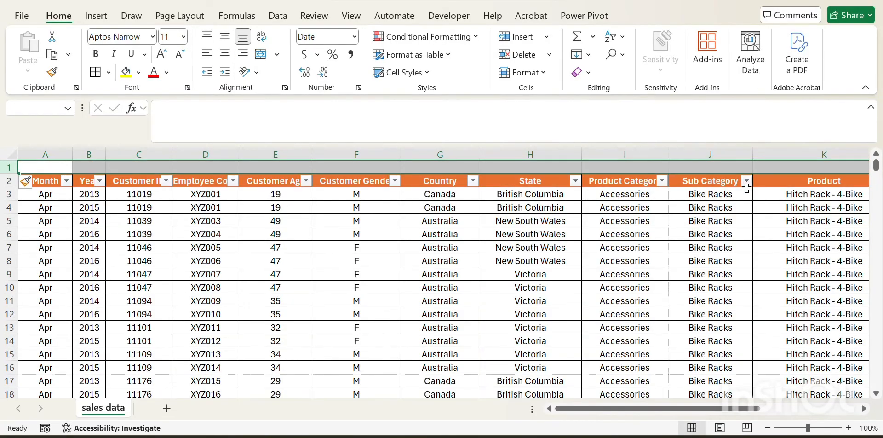
key(Down)
key(ctrl+shift+l)
key(Right)
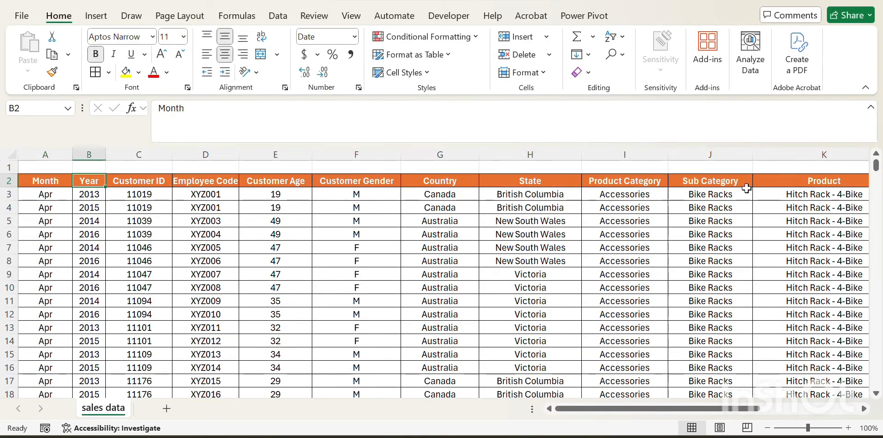
key(Left)
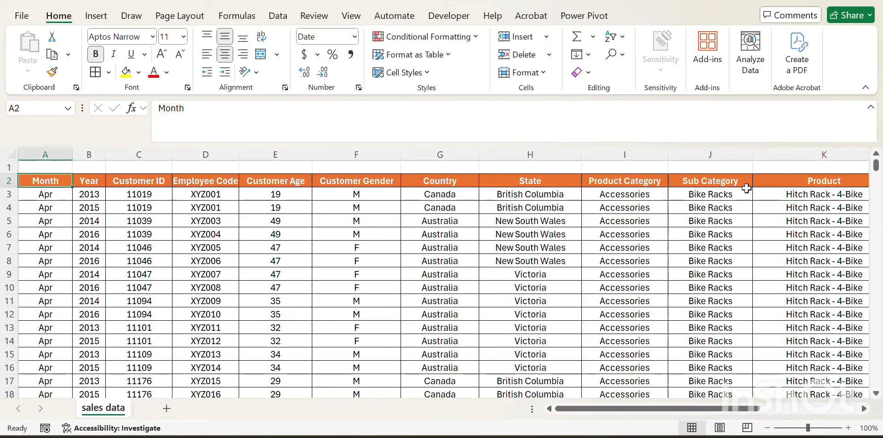
Step: Check the new blank first row and step across the header row to the Status column
key(Up)
key(Up)
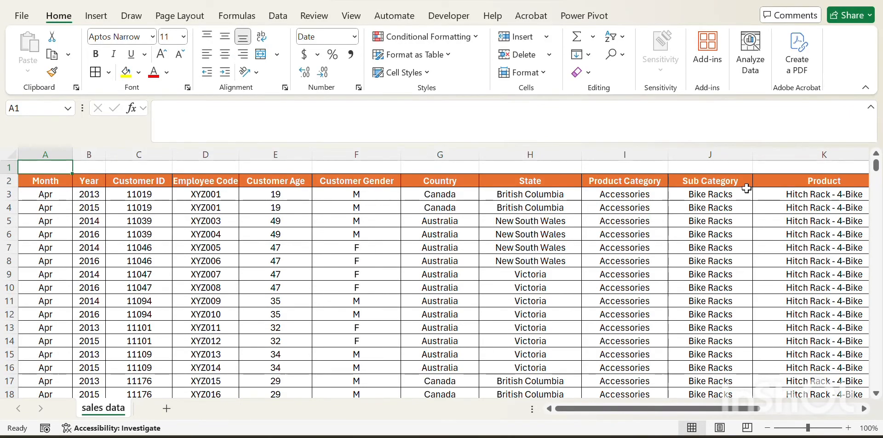
key(Down)
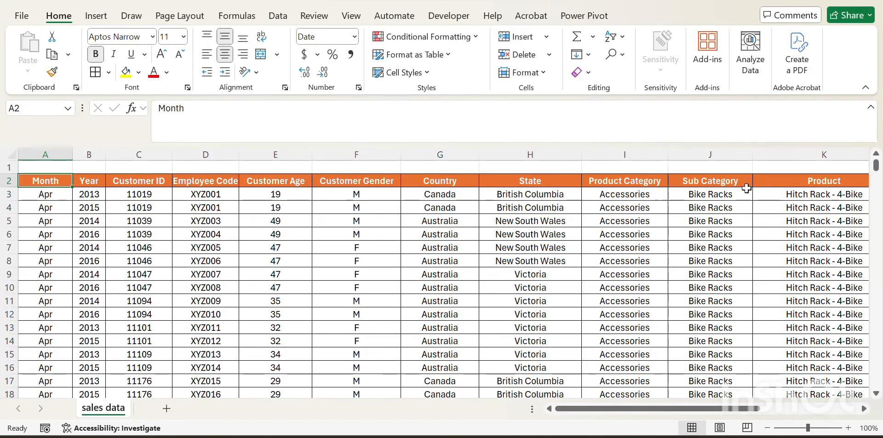
key(Up)
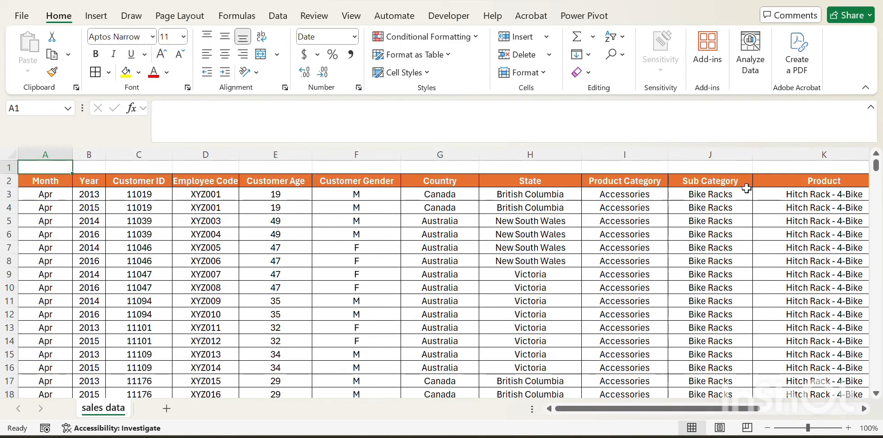
key(ctrl+Right)
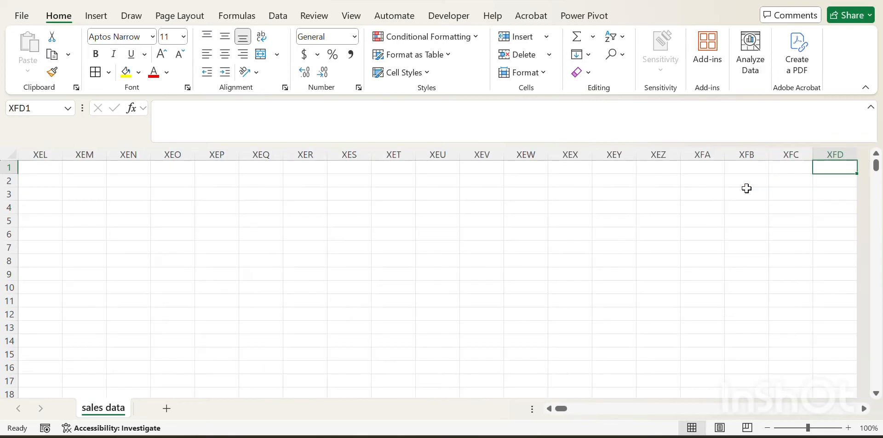
key(Left)
key(ctrl+Left)
key(Down)
key(Up)
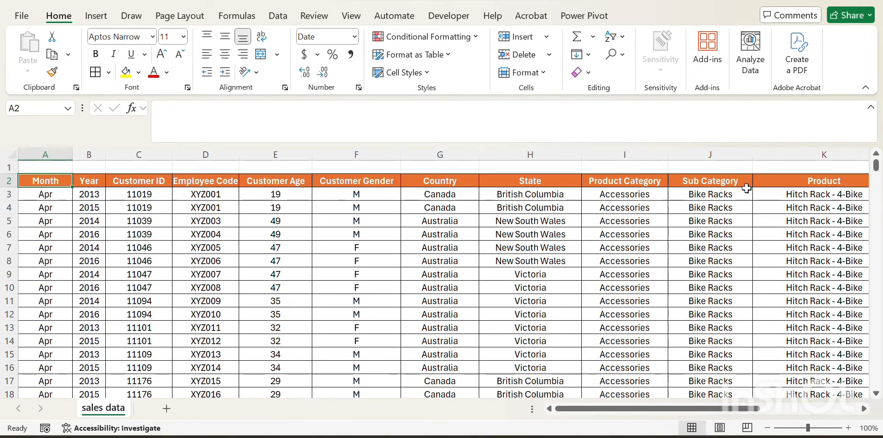
key(Down)
key(Up)
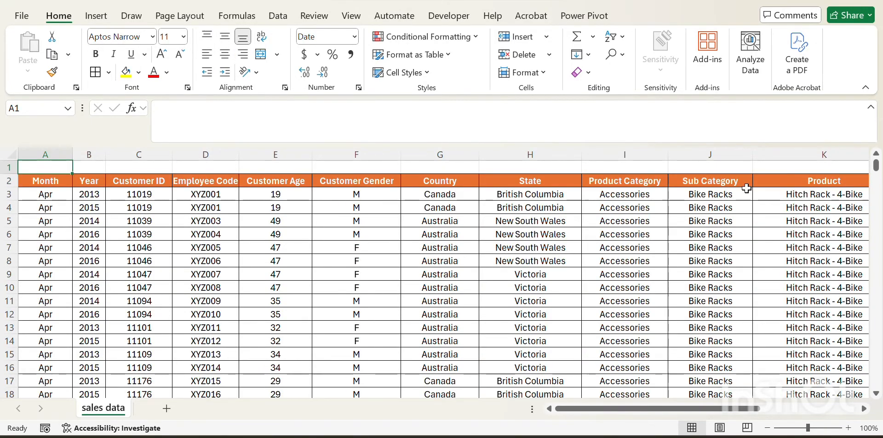
key(Down)
key(ctrl+Right)
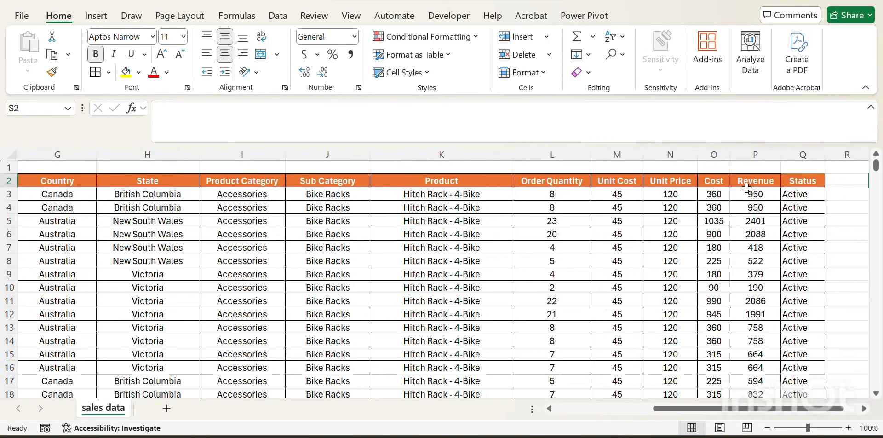
key(Right)
key(Left)
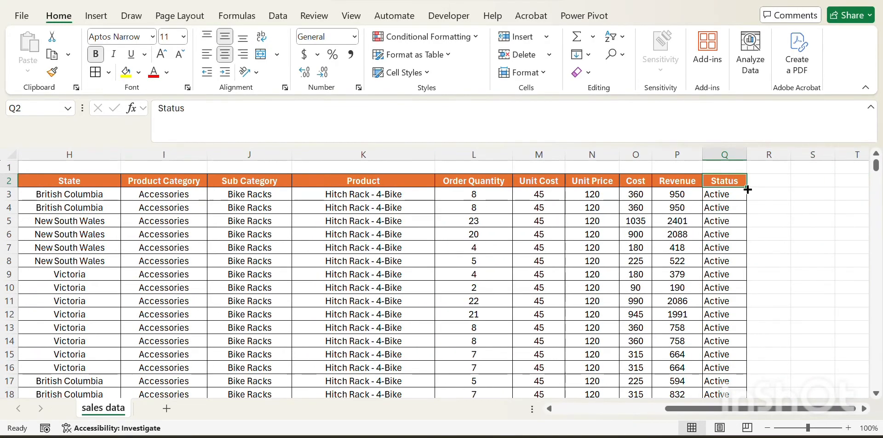
Step: Step across the April workbook's header row between the Month and Status columns
key(ctrl+Left)
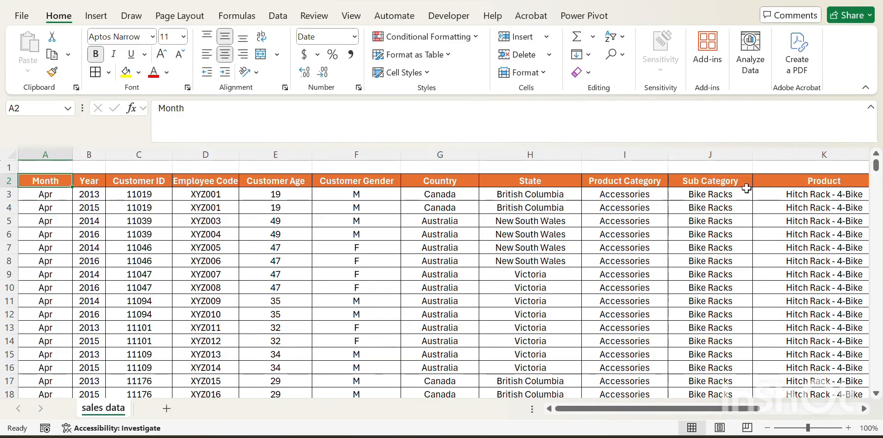
key(Right)
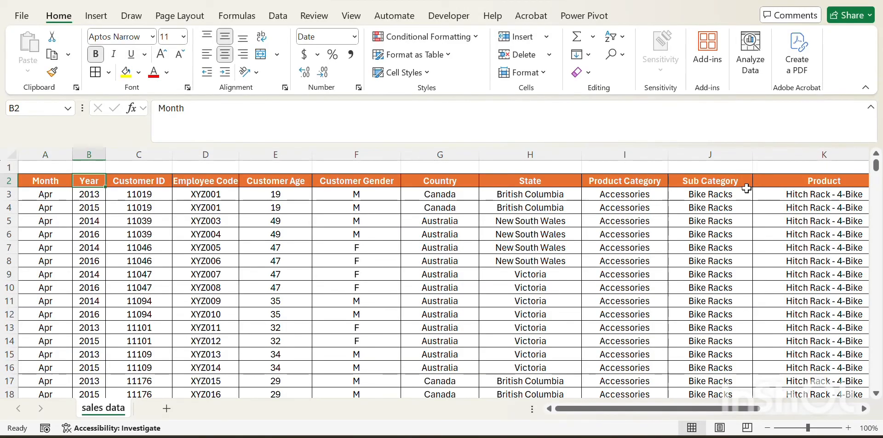
key(Left)
key(Right)
key(Left)
key(Right)
key(Left)
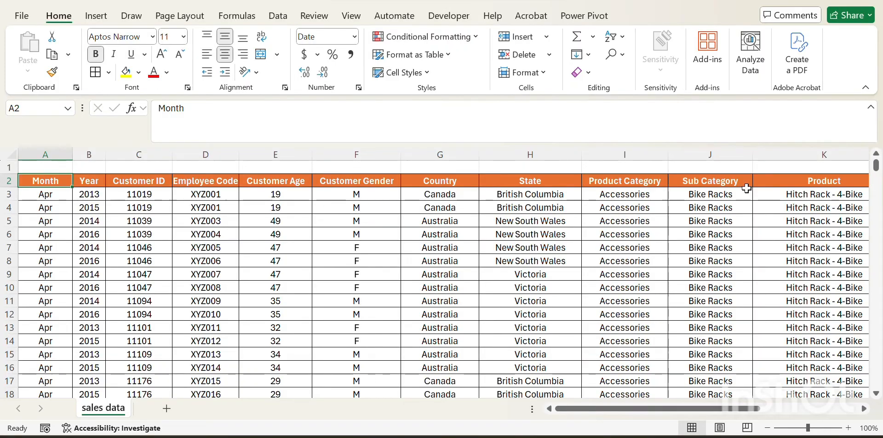
key(Right)
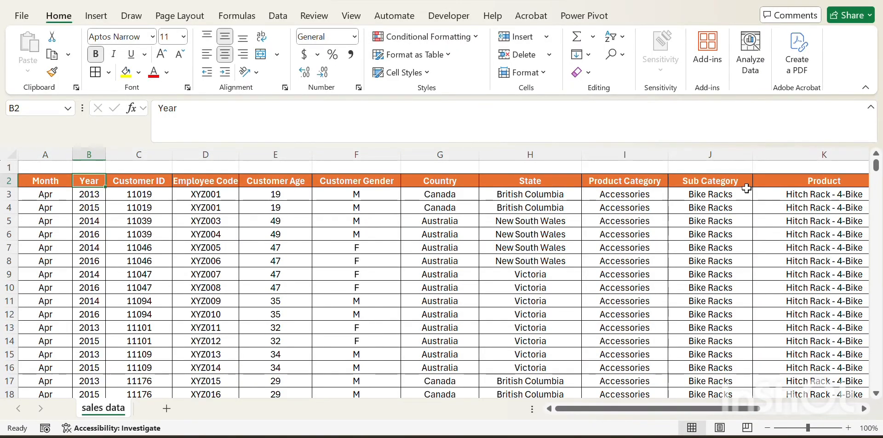
key(ctrl+Home)
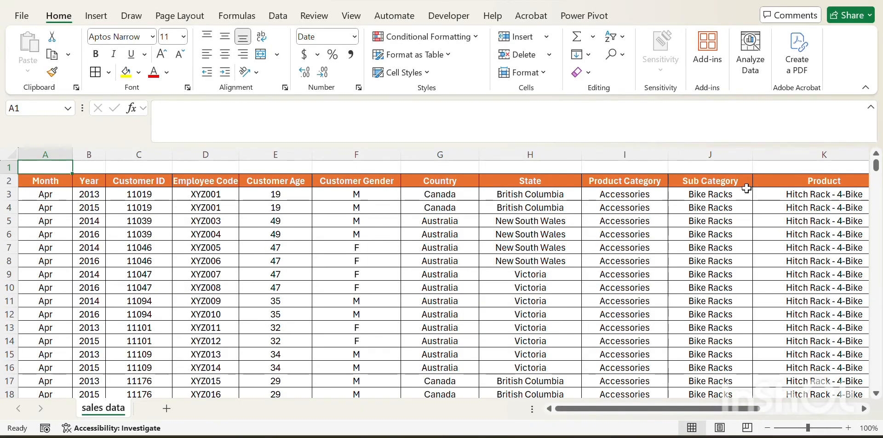
key(Down)
scroll(746, 188, right, 5)
click(747, 186)
key(Right)
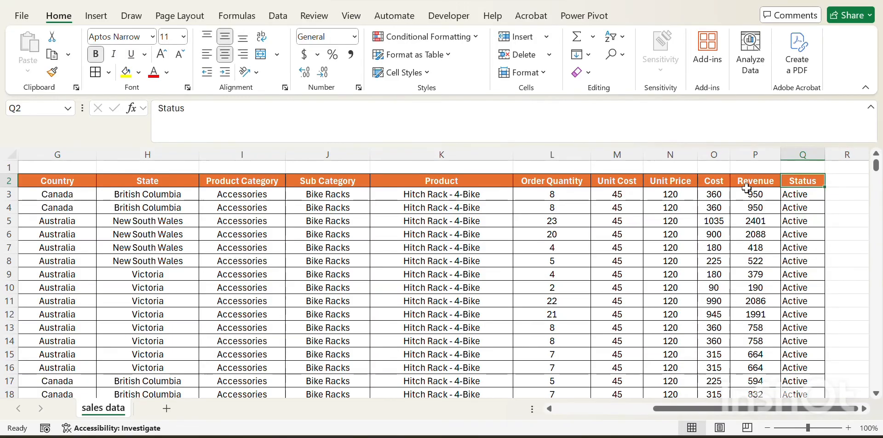
key(Home)
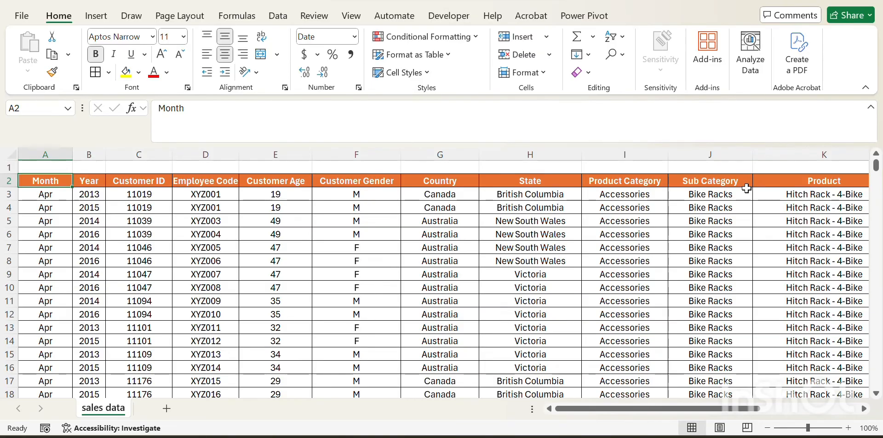
Step: Save and close the April workbook, and open the combine workbook from the Desktop
key(ctrl+s)
click(867, 2)
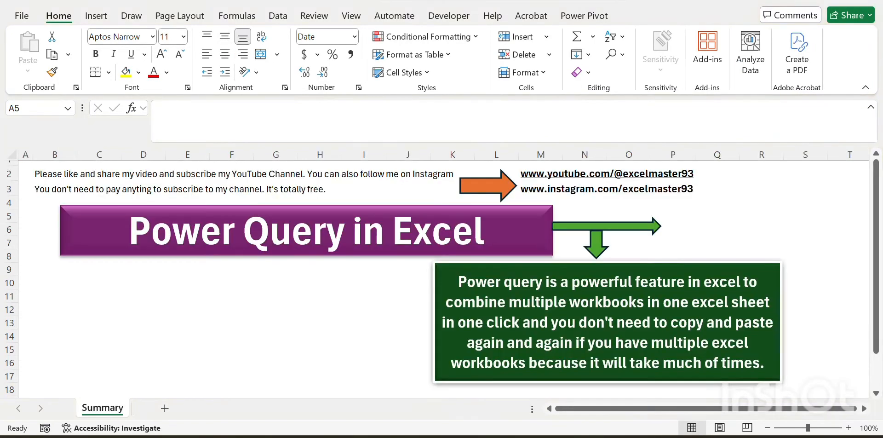
key(alt+Tab)
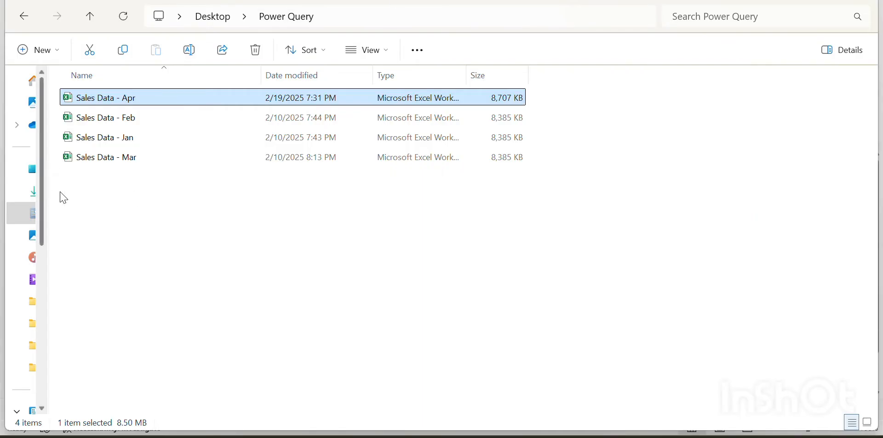
click(30, 169)
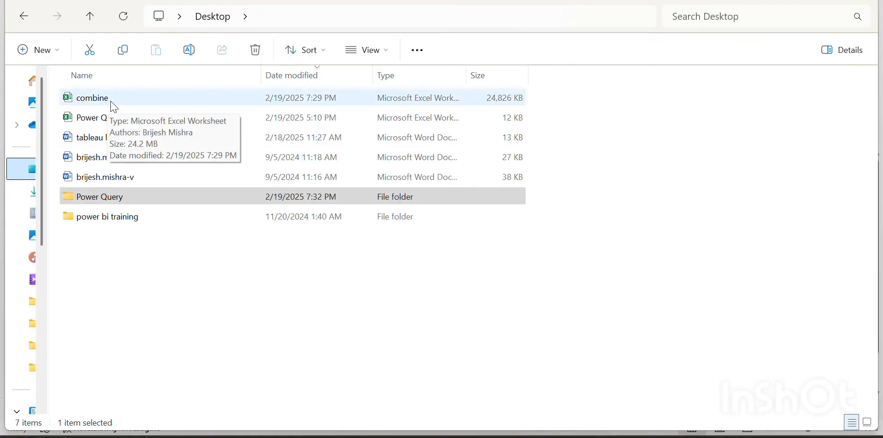
double_click(113, 106)
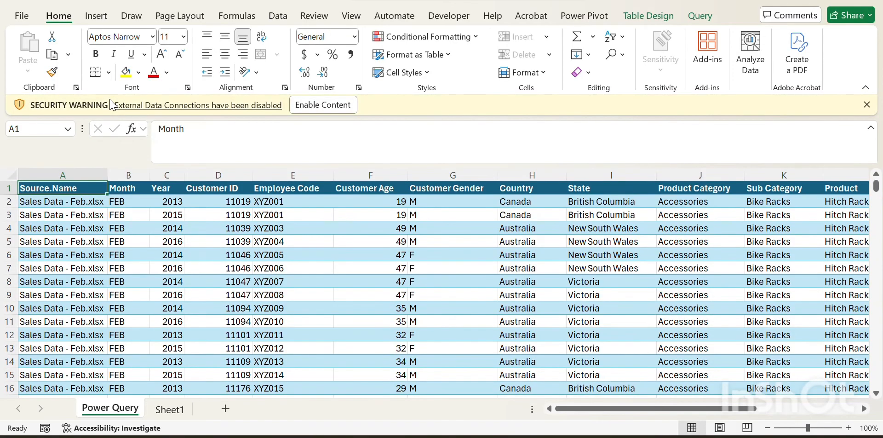
Step: Browse the combined table's header row and jump to its last row and back
key(ctrl+shift+Right)
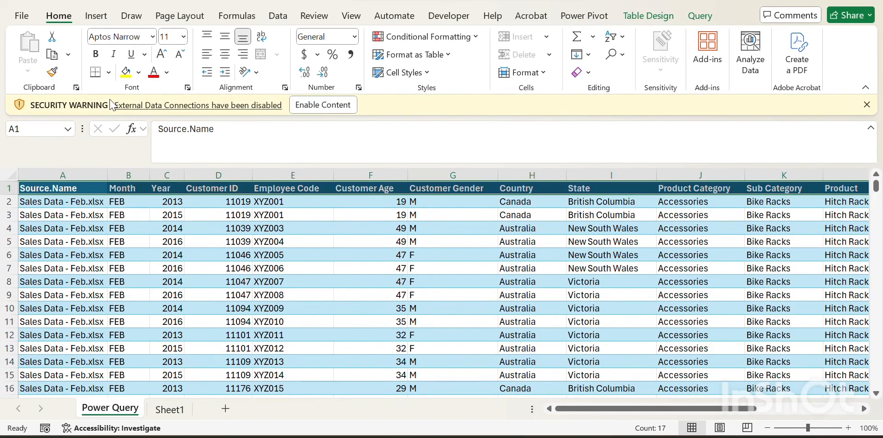
key(Right)
key(Right)
key(Left)
key(Left)
key(Right)
key(Right)
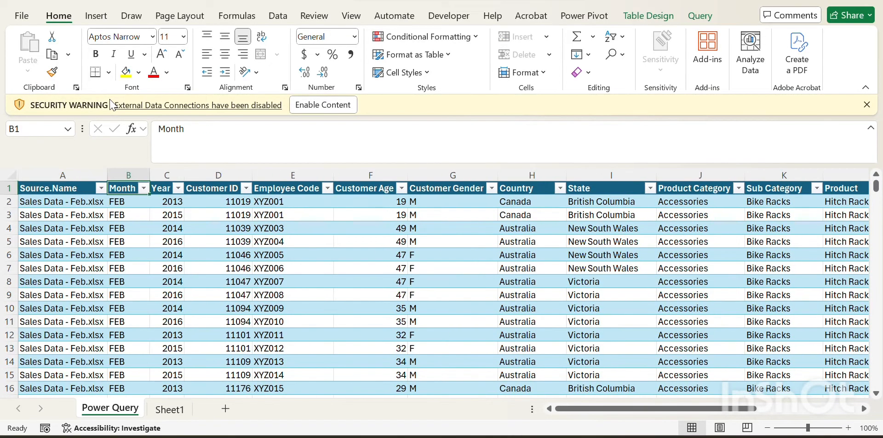
key(Down)
key(ctrl+Down)
key(Down)
key(Home)
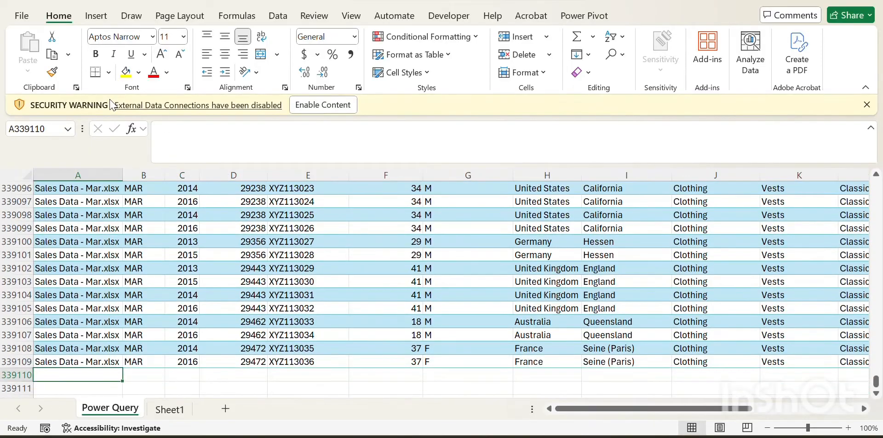
key(Up)
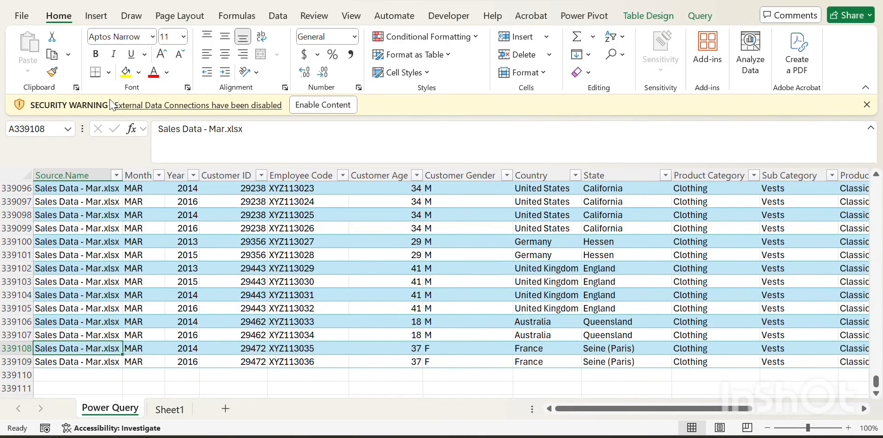
key(ctrl+Up)
key(Right)
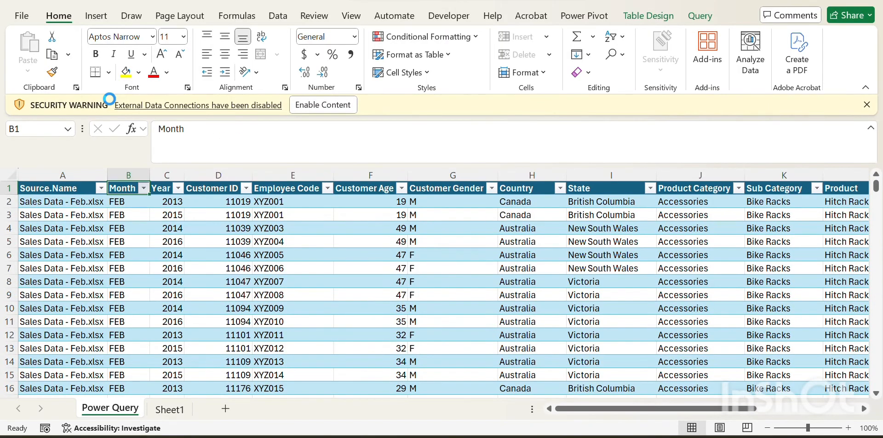
Step: Open the Month column's filter list to check which months are included, then close it
key(alt+Down)
key(Tab)
key(Tab)
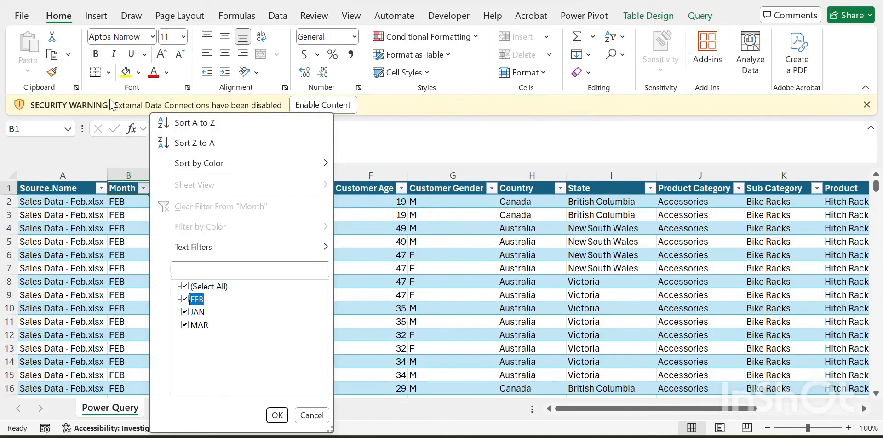
key(Escape)
Step: Remove the filter buttons from the combined table's header row
key(ctrl+Right)
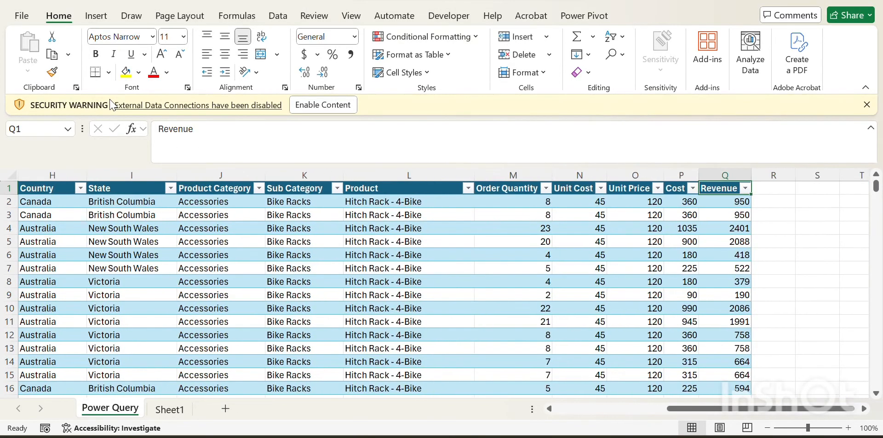
key(ctrl+shift+l)
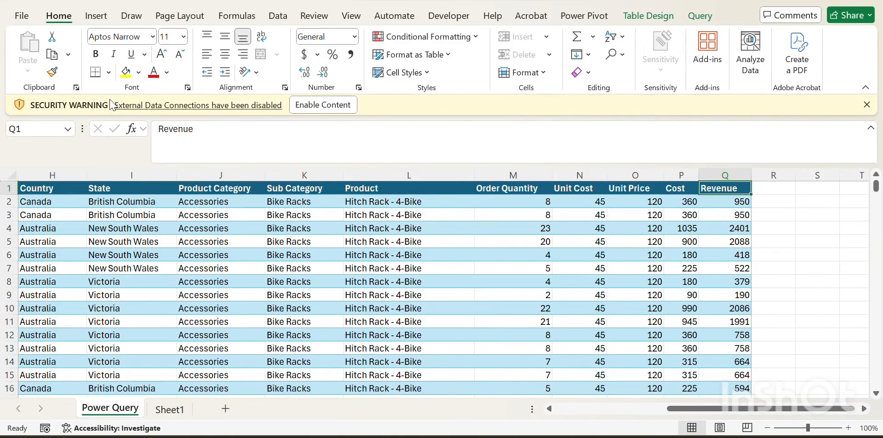
key(Right)
key(Left)
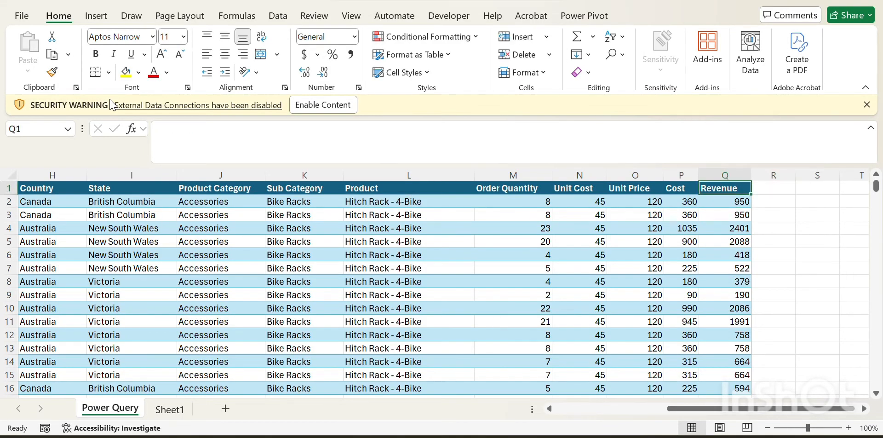
key(Down)
key(Up)
key(Right)
key(Right)
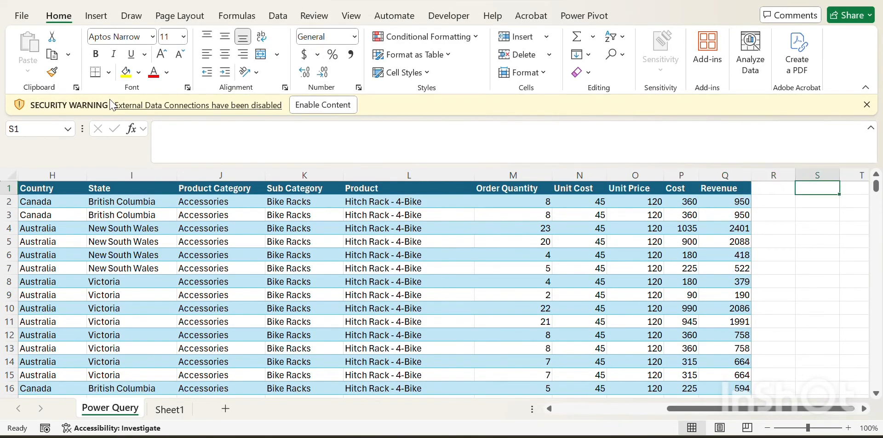
key(Left)
key(Left)
key(Left)
key(ctrl+Home)
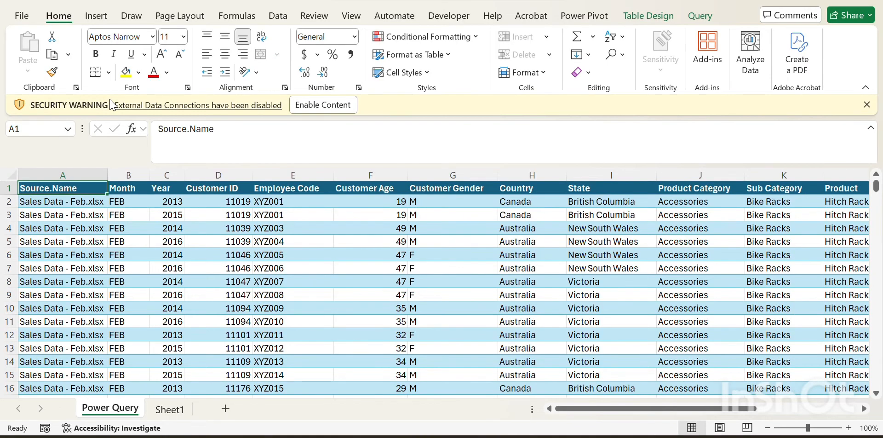
Step: Step past the table's last column and jump to its bottom row and back to the top
key(ctrl+Right)
key(Right)
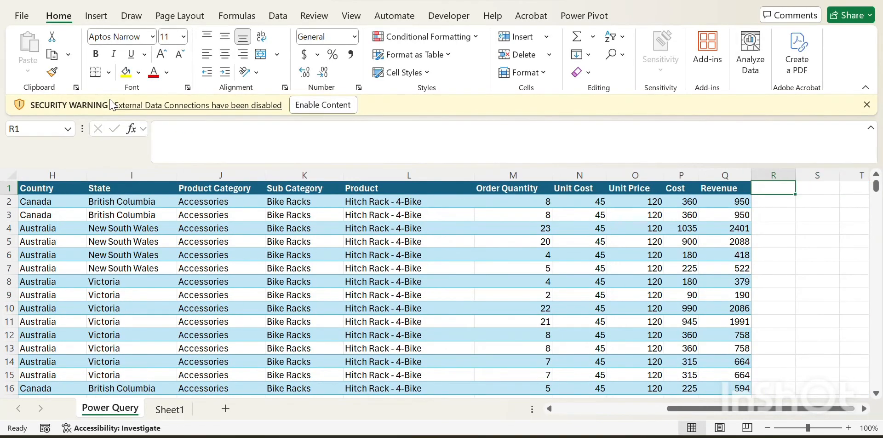
key(Down)
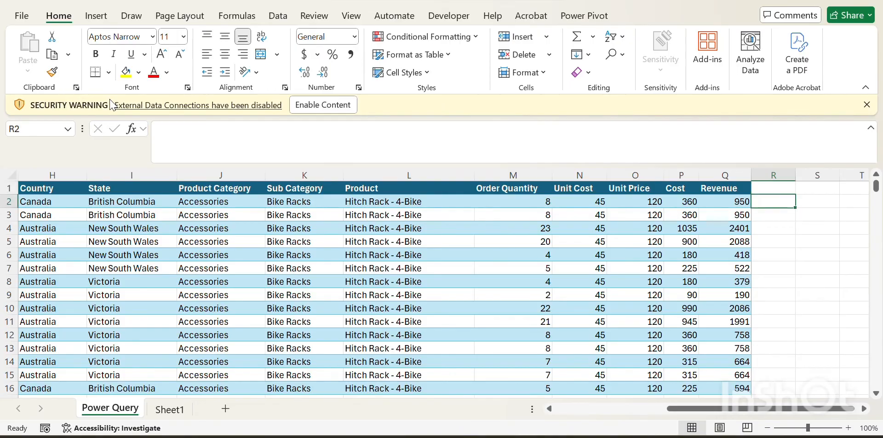
key(Up)
key(Left)
key(Left)
key(ctrl+Home)
key(Down)
key(Down)
key(ctrl+Down)
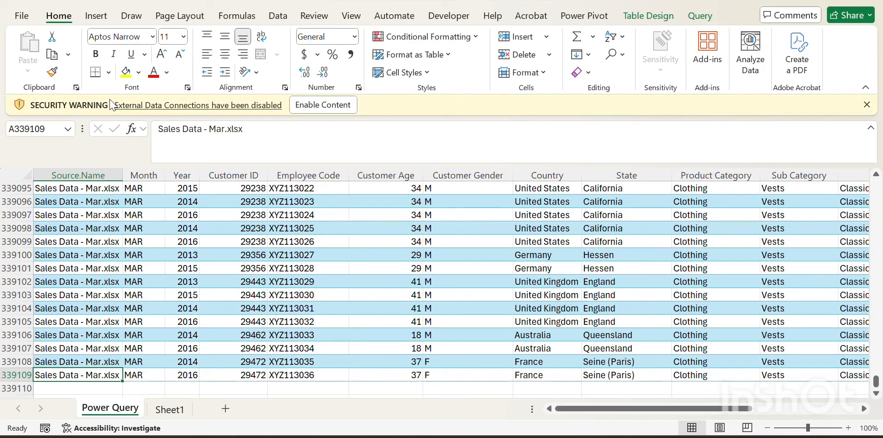
key(ctrl+Up)
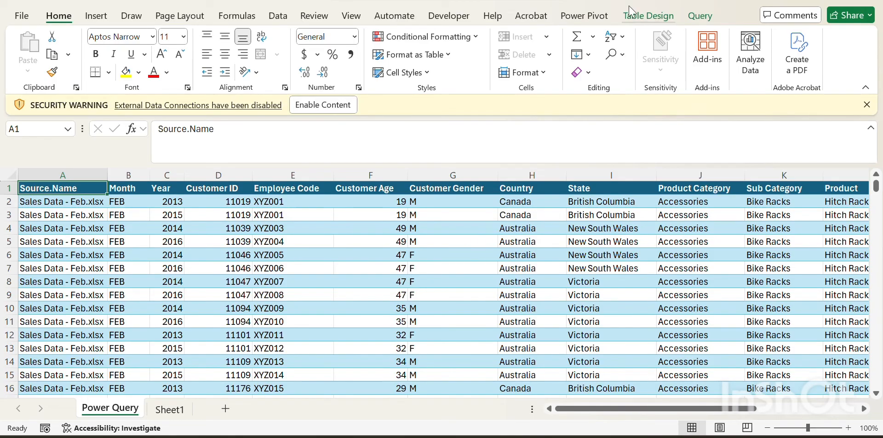
Step: Refresh the combined query, accepting the external data source security notice
click(711, 19)
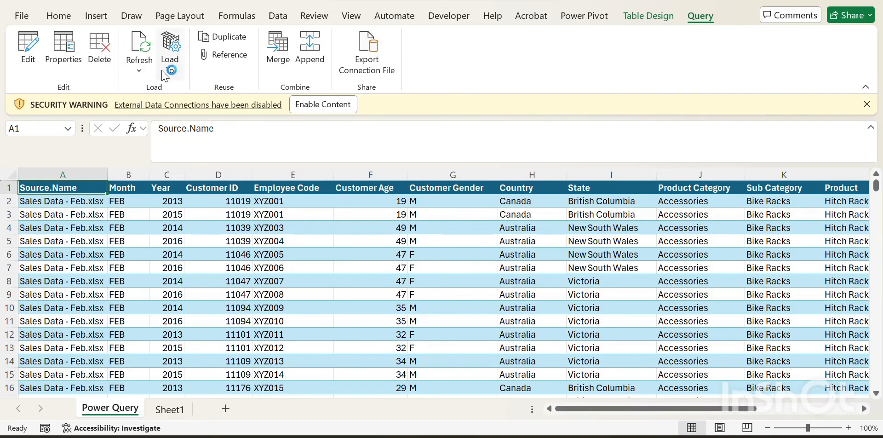
click(140, 47)
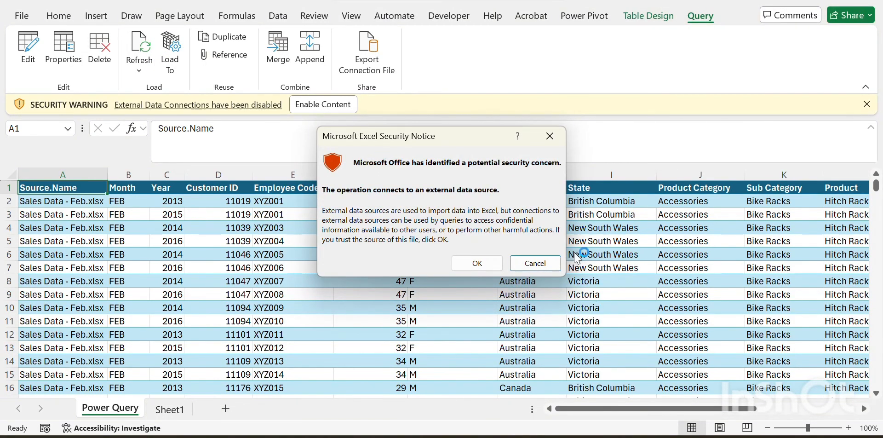
click(479, 265)
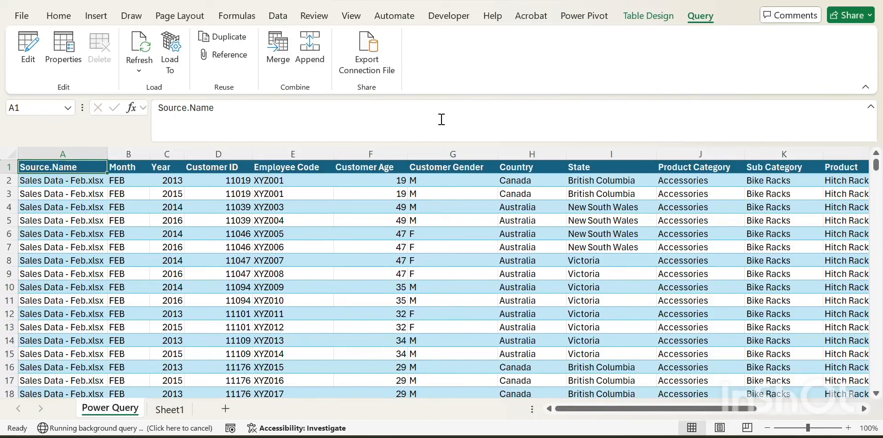
Step: Review the refreshed table's first rows, header columns and last row
key(Down)
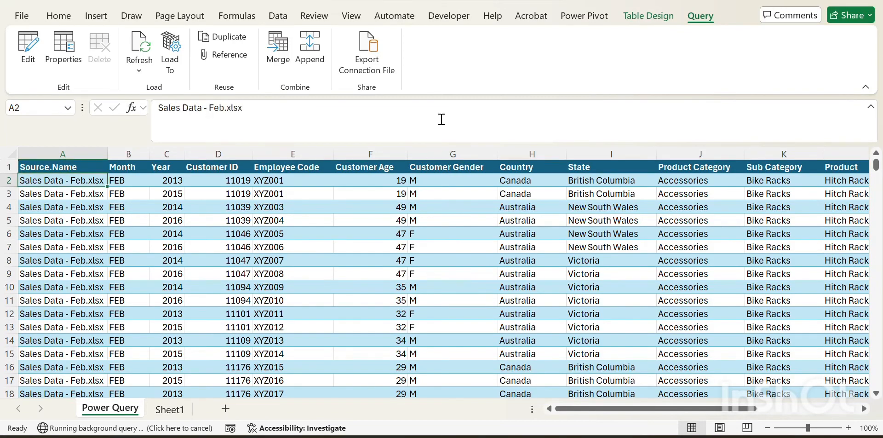
key(Up)
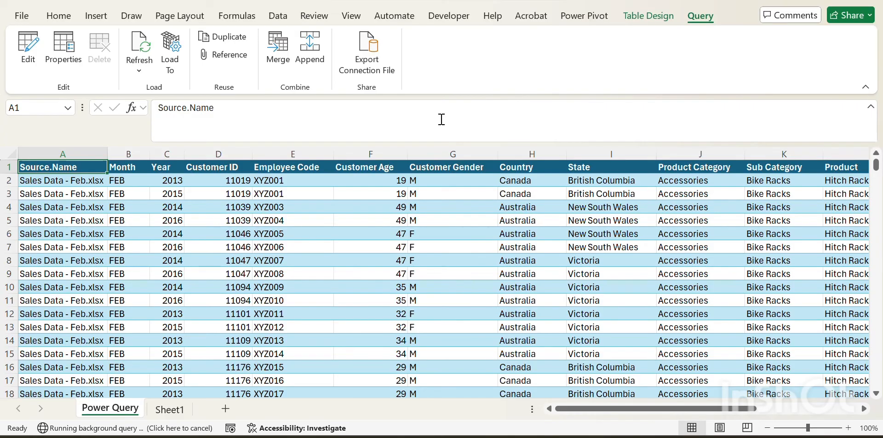
key(Down)
key(Up)
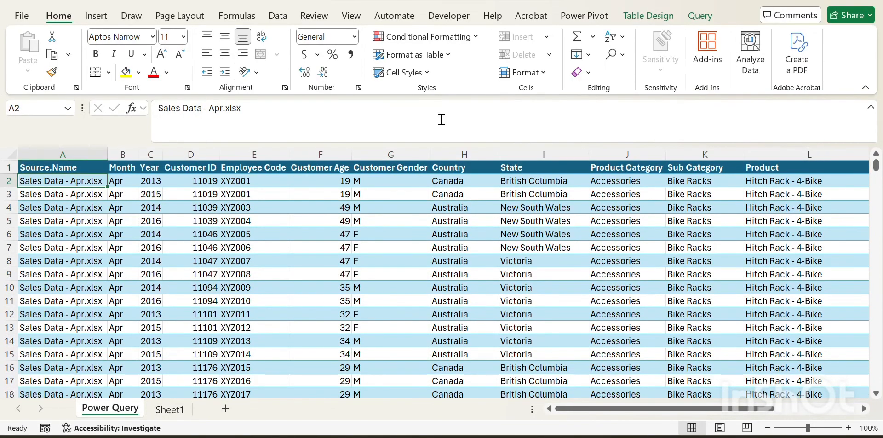
key(Left)
key(Right)
key(Right)
key(Left)
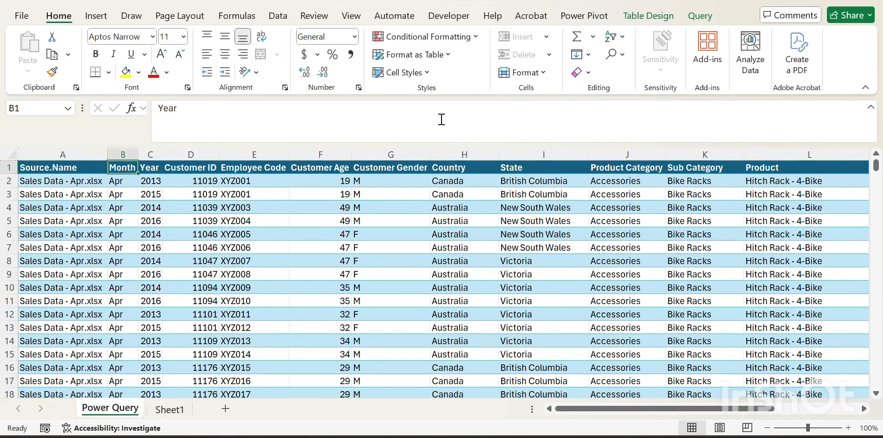
key(Left)
key(Right)
key(Down)
key(Up)
key(Down)
key(ctrl+Down)
key(Left)
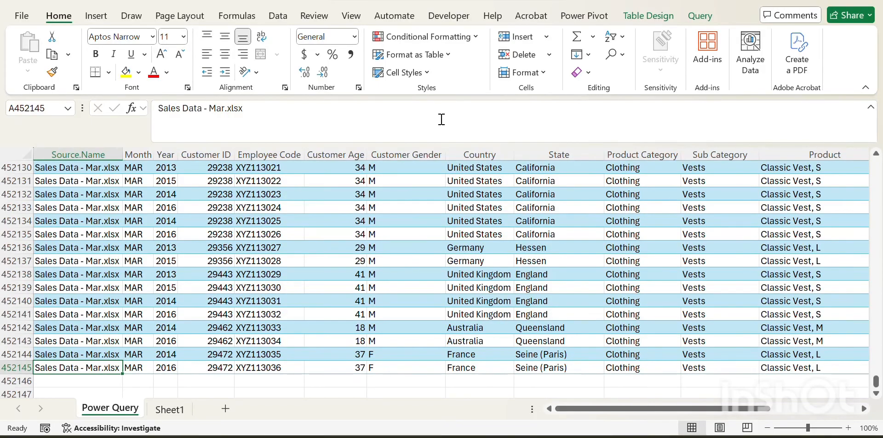
key(ctrl+Up)
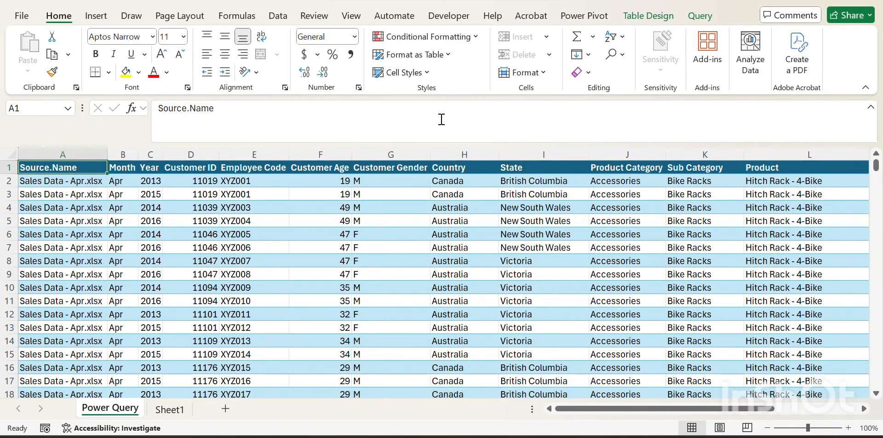
Step: Turn on the header filters and filter the combined table's Month column to a subset of months
key(ctrl+shift+Right)
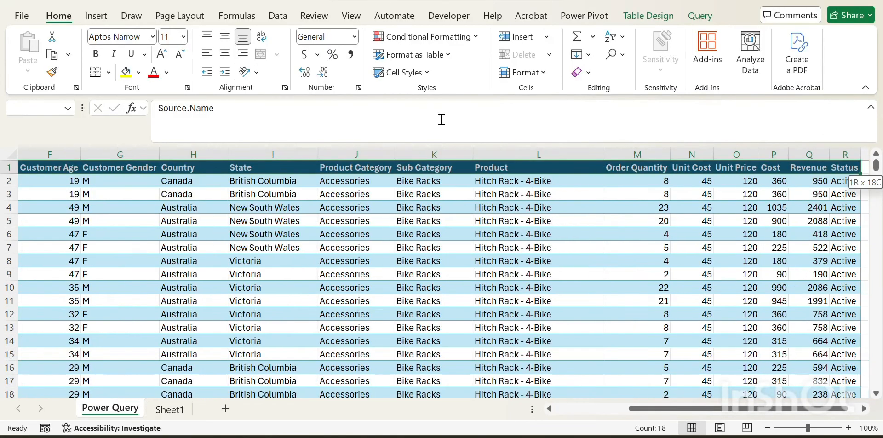
key(ctrl+shift+l)
key(Right)
key(Left)
key(Right)
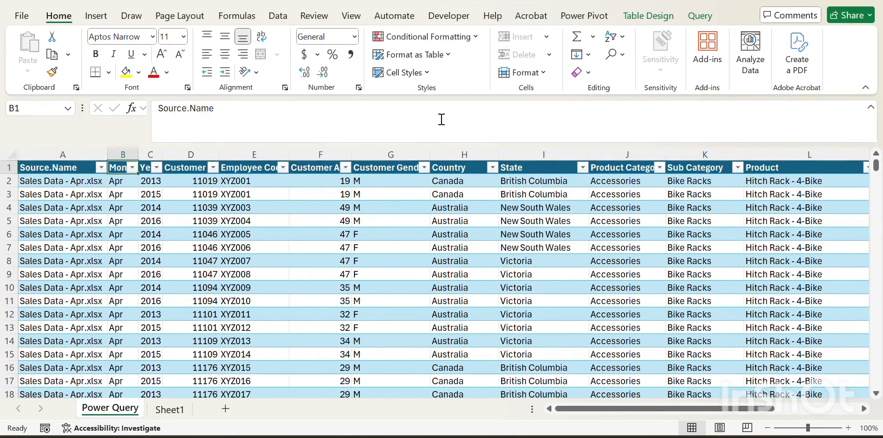
key(alt+Down)
key(Down)
key(Down)
key(Down)
key(Down)
key(Down)
key(Down)
key(Down)
key(Down)
key(Down)
key(Down)
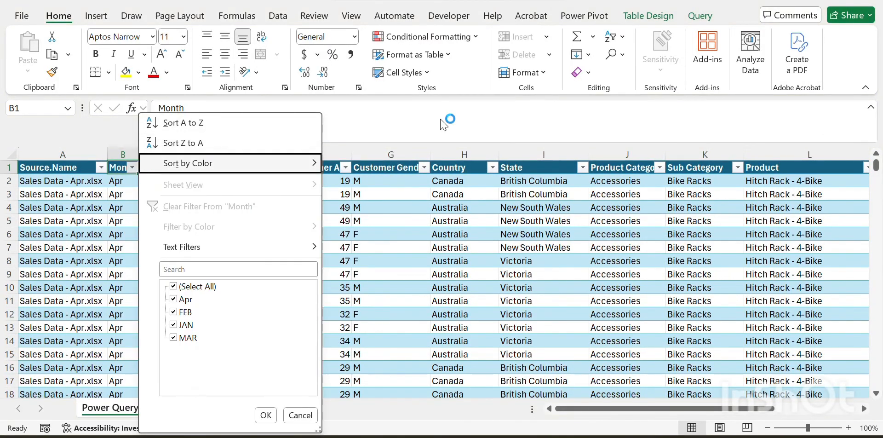
key(Down)
key(Up)
key(Up)
key(Up)
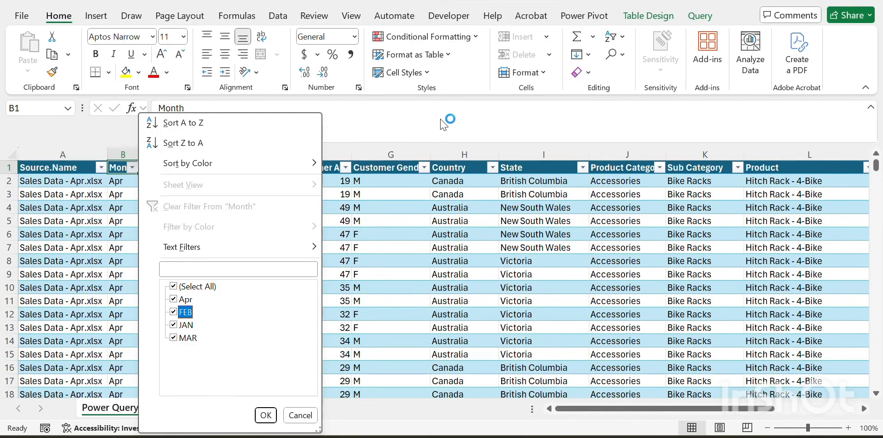
key(space)
key(Down)
key(space)
key(Return)
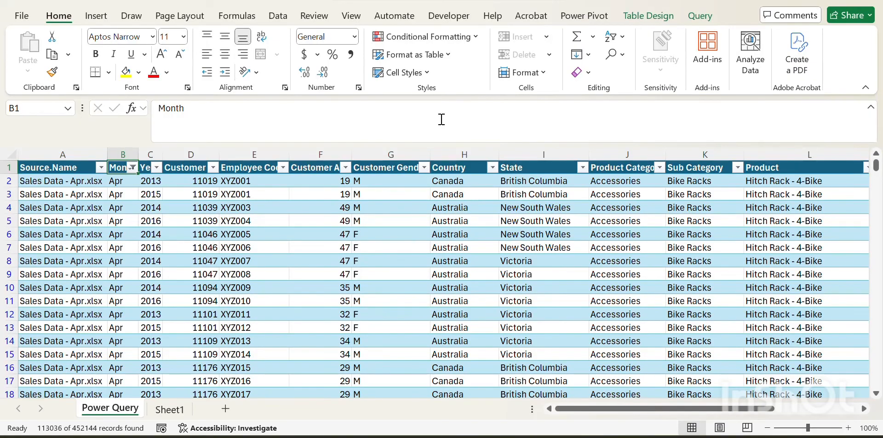
Step: Remove the header filters and return to the table's first header cell
key(ctrl+Right)
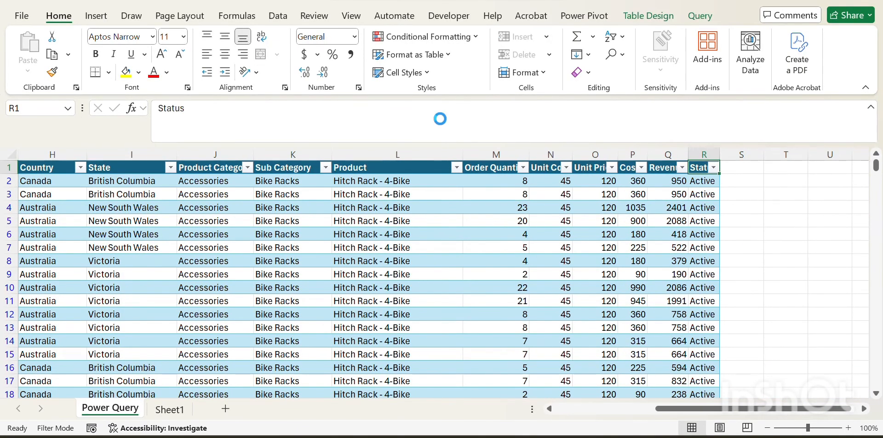
key(ctrl+shift+l)
key(Left)
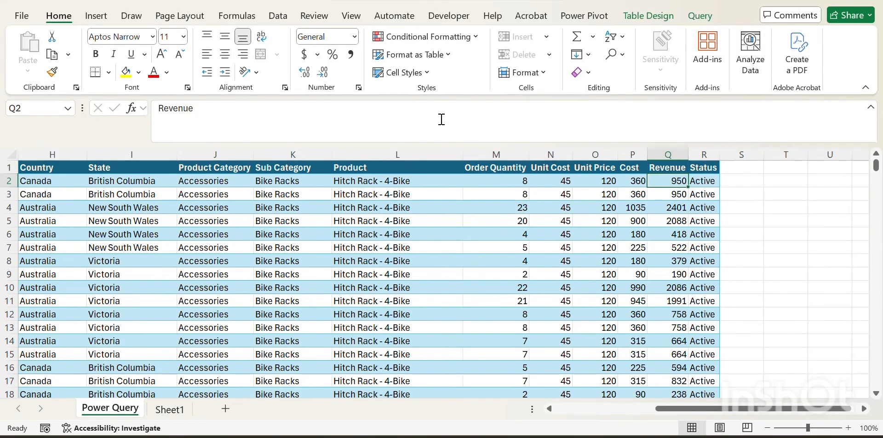
key(Right)
key(Down)
key(Up)
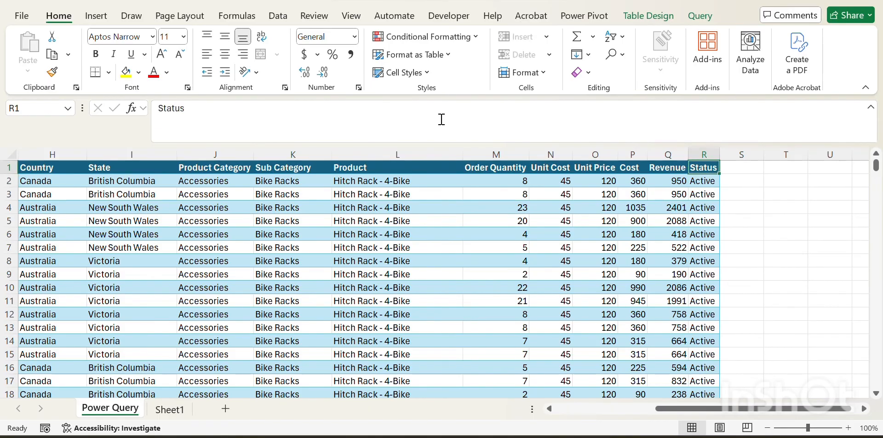
key(Left)
key(ctrl+Left)
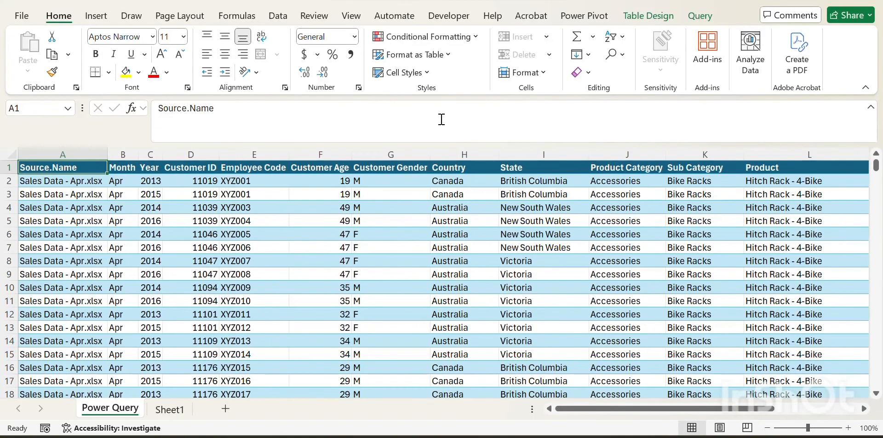
Step: Turn the header filters back on and filter the Month column to show only Apr
key(ctrl+shift+Right)
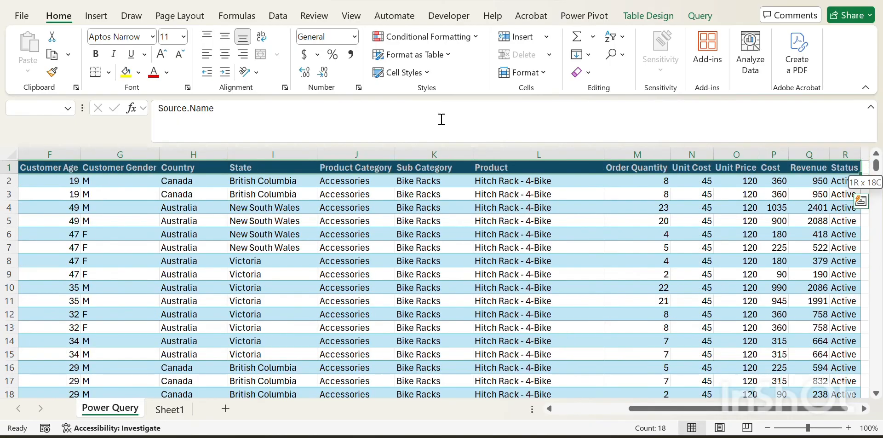
key(ctrl+shift+l)
key(ctrl+Left)
key(Right)
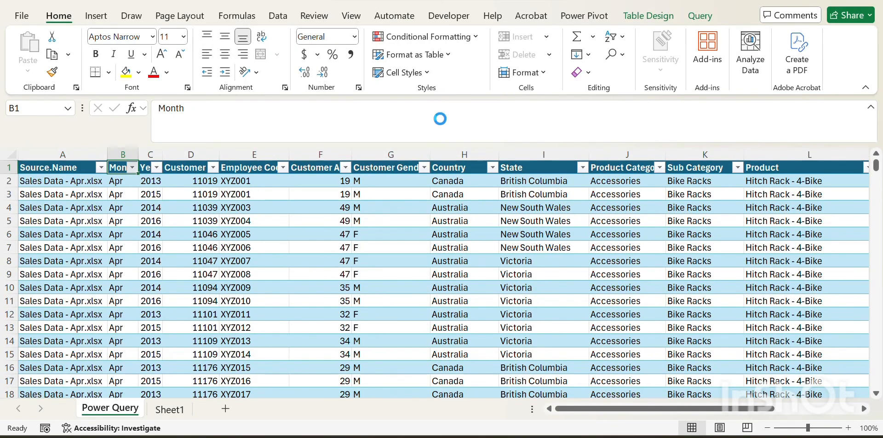
key(alt+Down)
key(Tab)
key(Tab)
key(space)
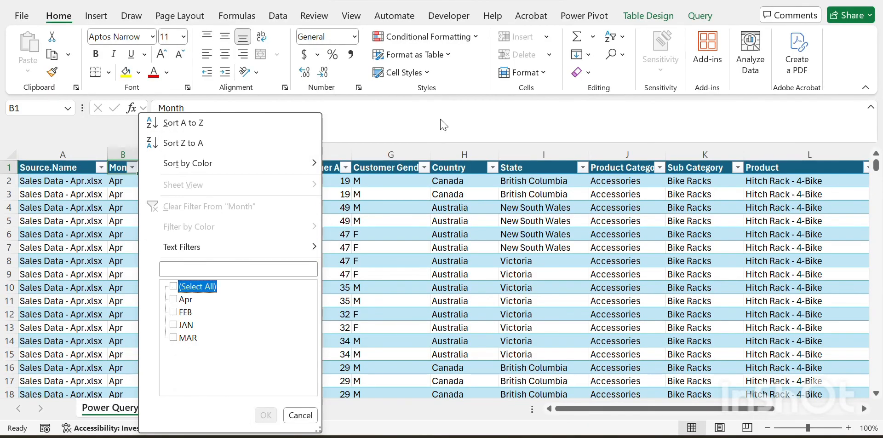
key(Down)
key(space)
key(Return)
Step: Open the Status column's filter list to review its values for the April rows, then close it
key(Right)
key(Right)
key(Right)
key(Right)
key(Right)
key(Right)
key(Right)
key(Right)
key(Right)
key(Right)
key(Right)
key(Right)
key(Right)
key(Right)
key(Right)
key(Right)
key(Right)
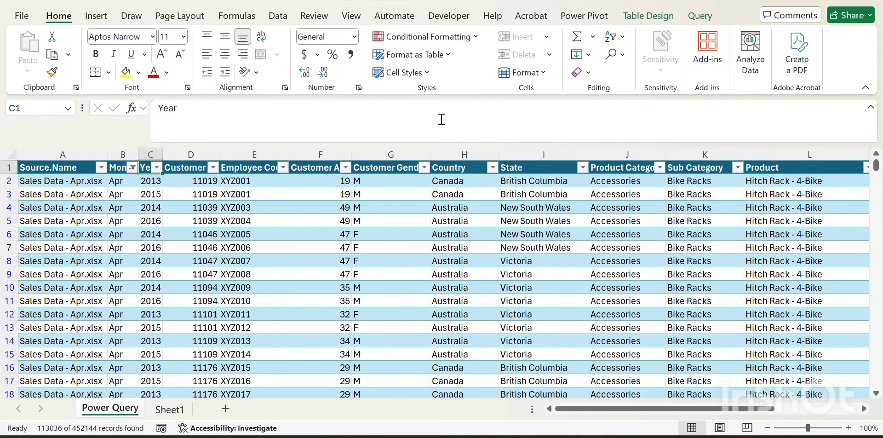
key(Left)
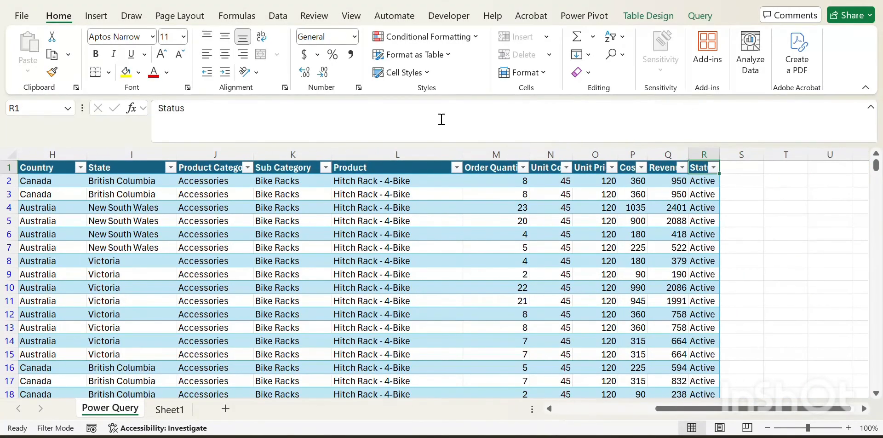
key(alt+Down)
key(Down)
key(Down)
key(Down)
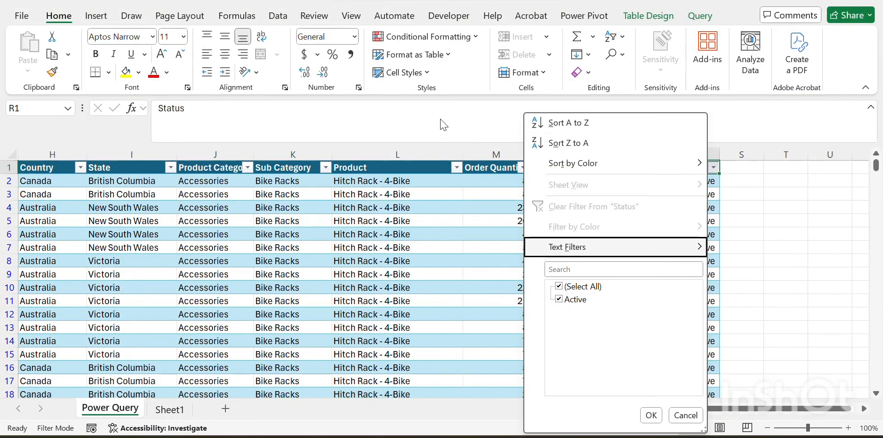
key(Escape)
key(ctrl+Home)
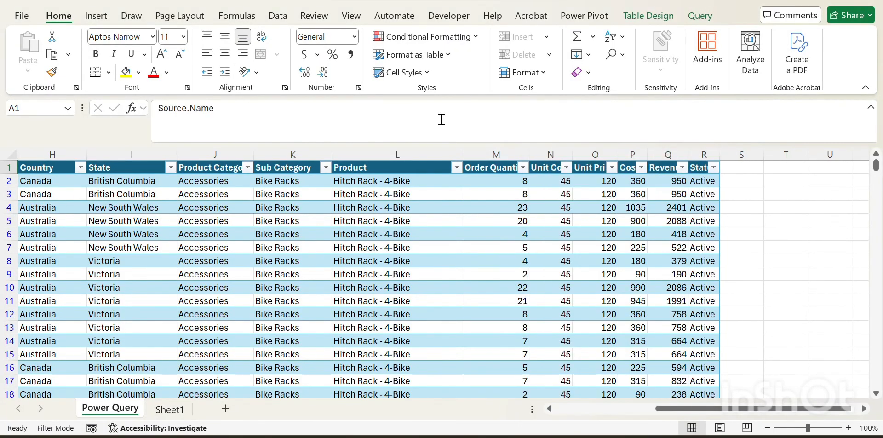
Step: Refilter the Month column to show only FEB, JAN and MAR
key(Right)
key(alt+Down)
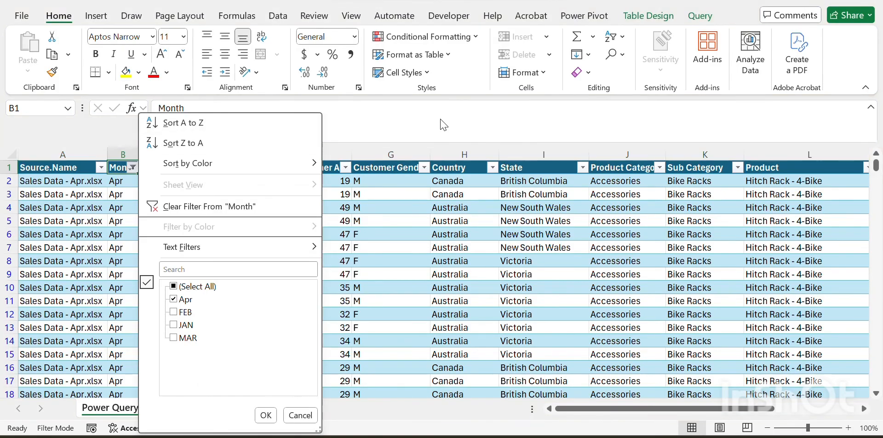
key(Down)
key(Down)
key(Down)
key(Down)
key(Down)
key(Down)
key(Down)
key(Down)
key(space)
key(Down)
key(space)
key(Down)
key(space)
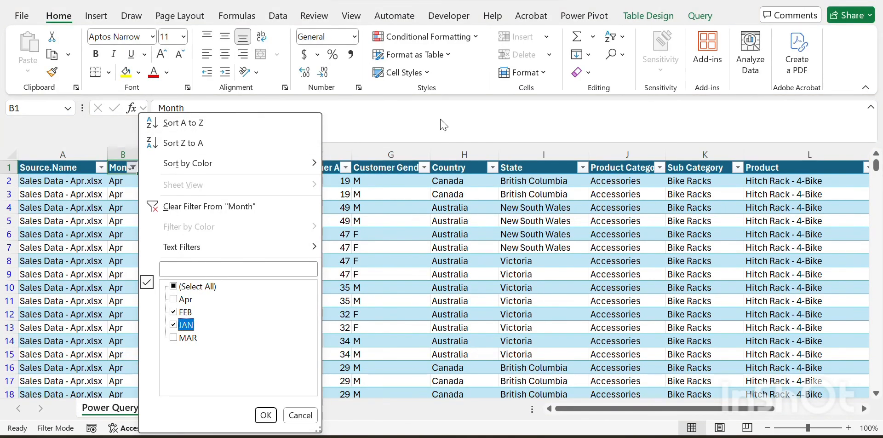
key(Down)
key(space)
key(Return)
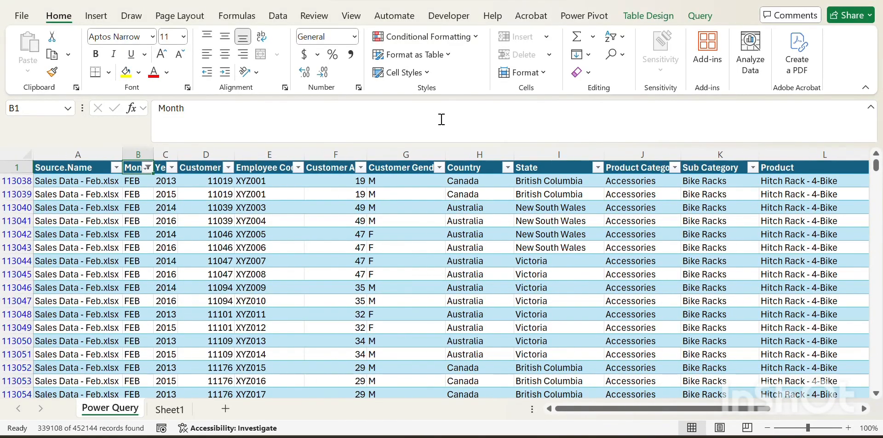
Step: Open the Status column's filter list to review its values for the non-April rows, then close it
key(Left)
key(ctrl+Right)
key(Right)
key(Right)
key(Right)
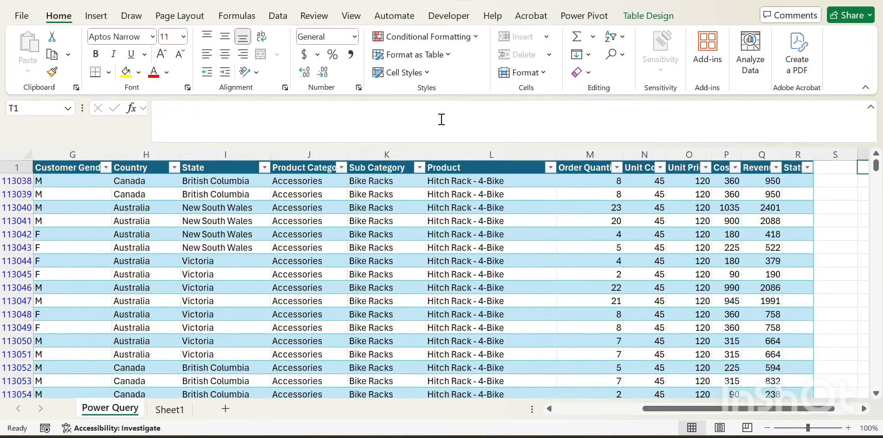
key(Left)
key(Left)
key(Left)
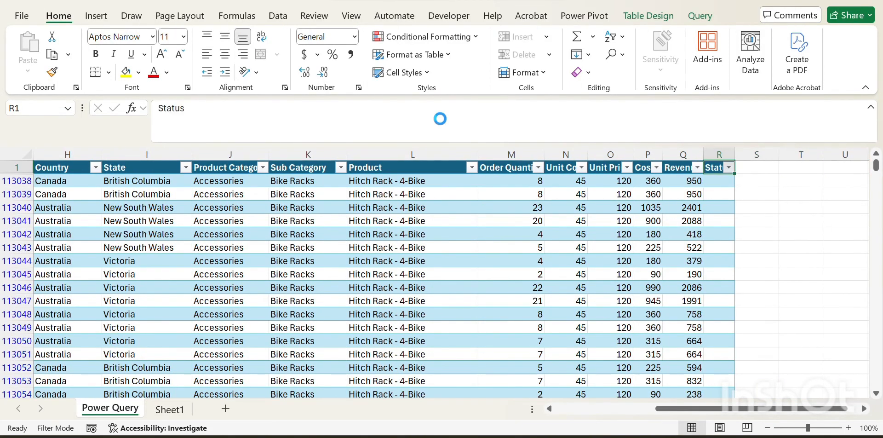
key(alt+Down)
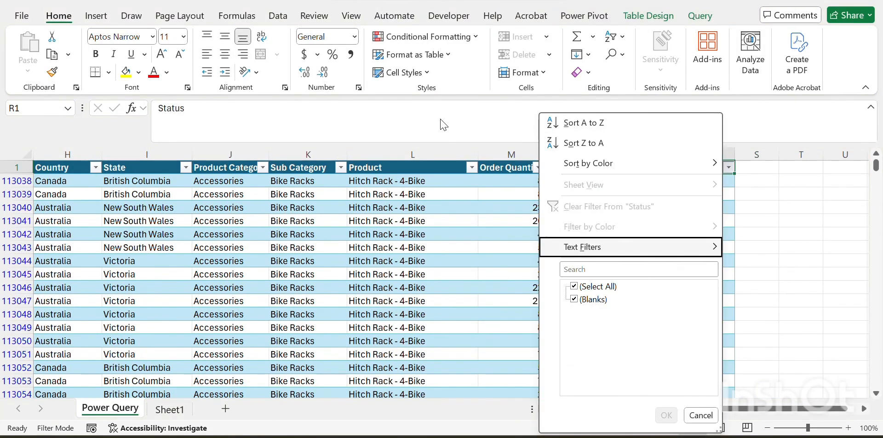
key(Escape)
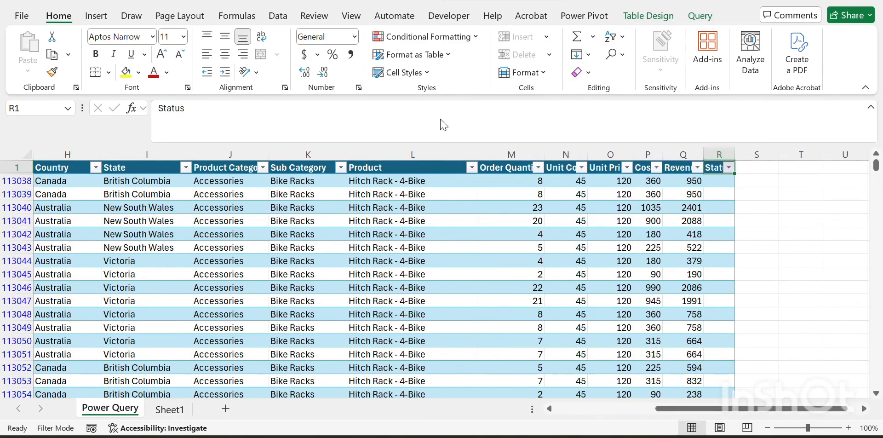
key(Home)
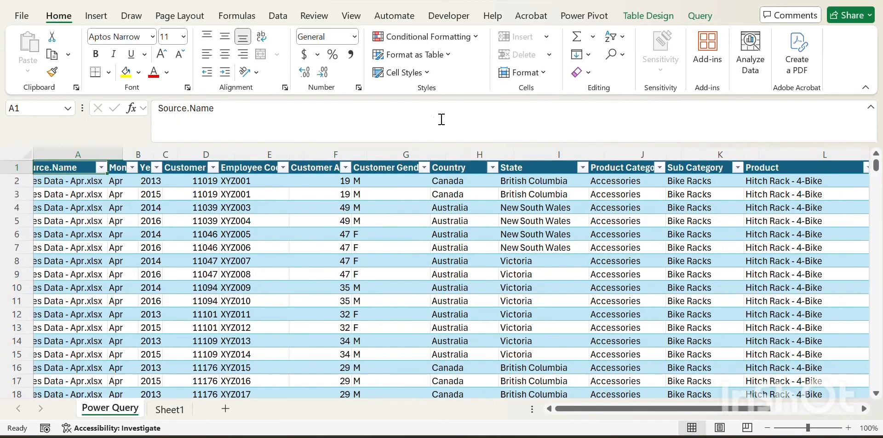
Step: Toggle the header filters off and on, ending with the filters removed from the table
key(Down)
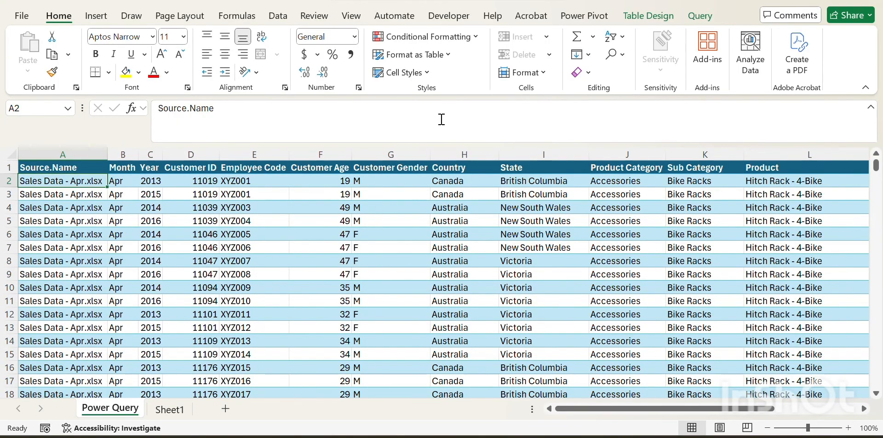
key(Up)
key(ctrl+shift+l)
key(Right)
key(Left)
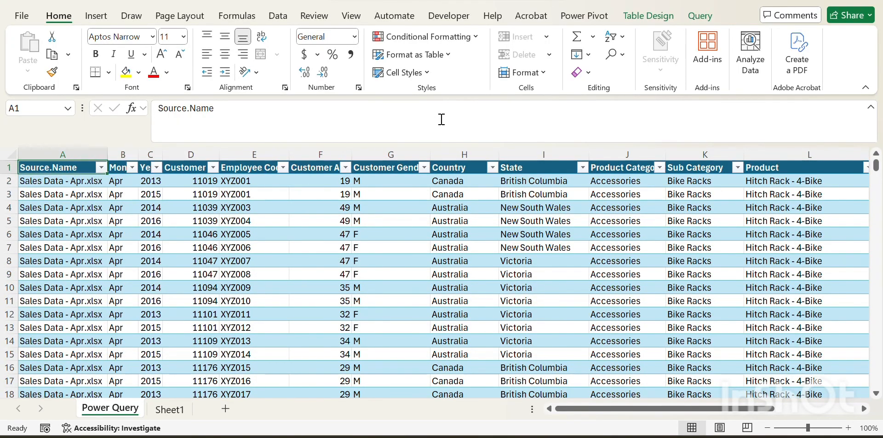
key(ctrl+shift+l)
key(Down)
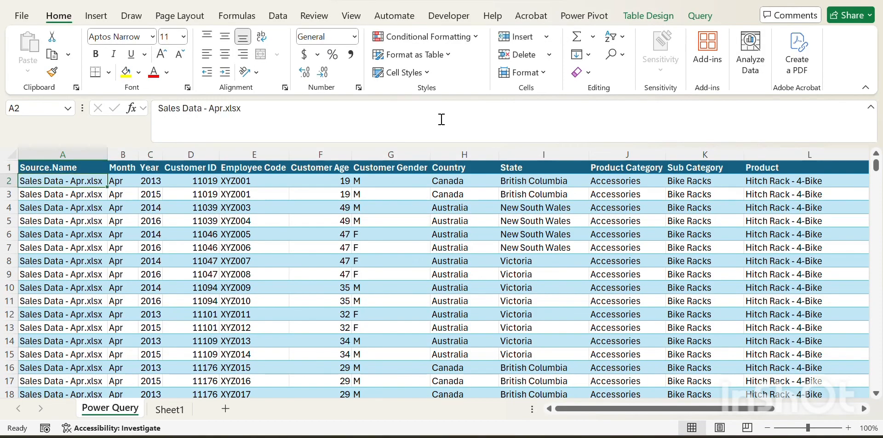
key(Up)
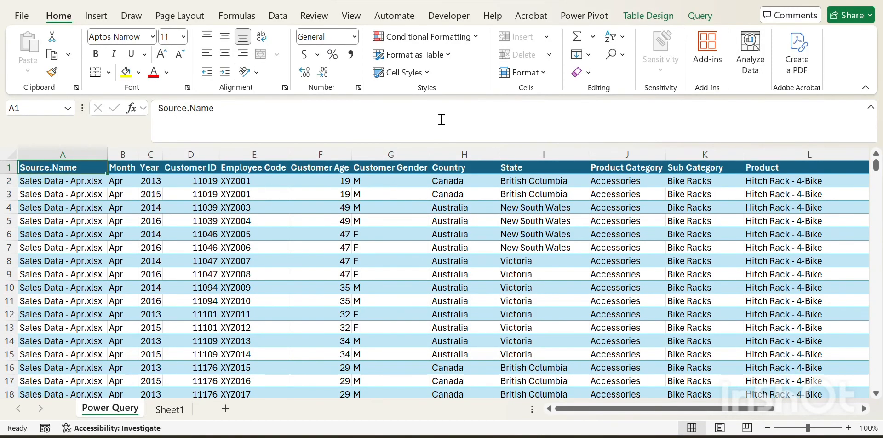
key(ctrl+shift+l)
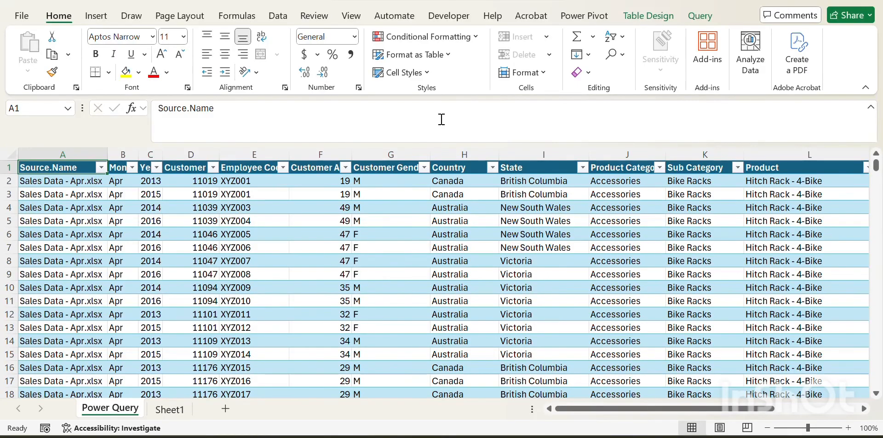
key(ctrl+shift+l)
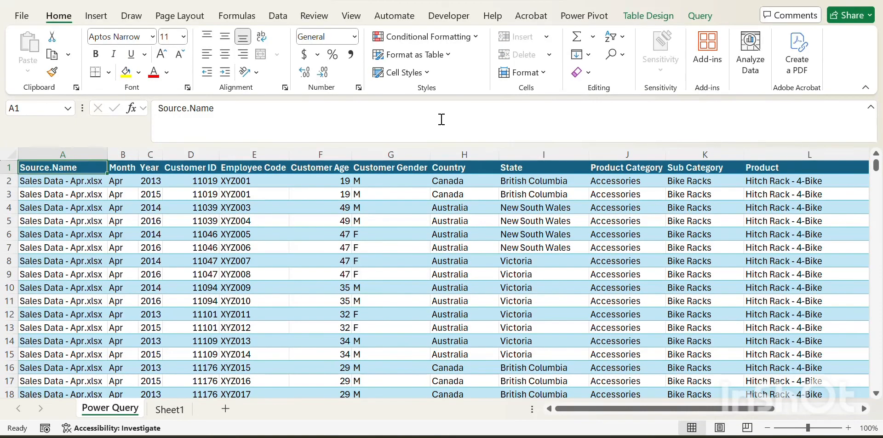
key(ctrl+shift+l)
key(ctrl+shift+l)
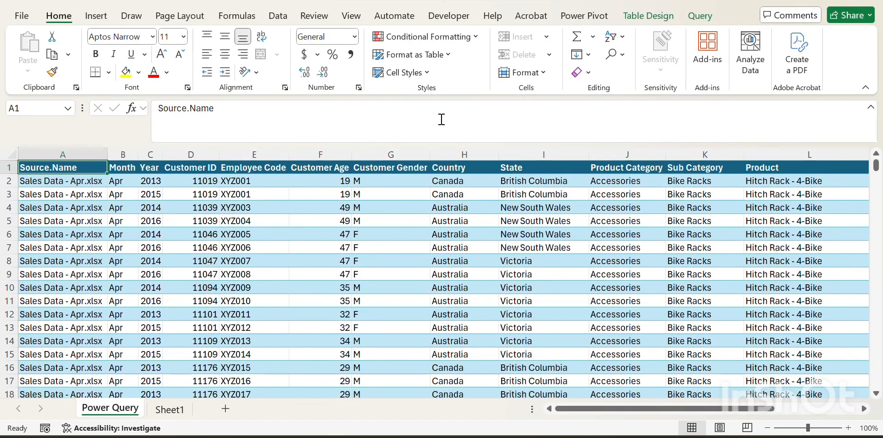